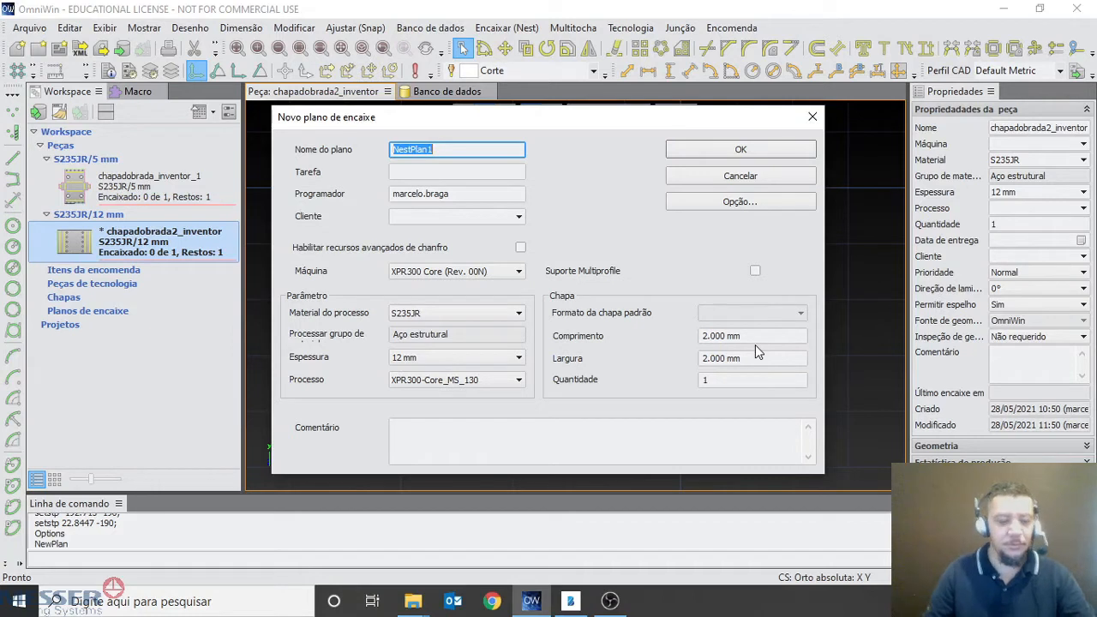
key("ctrl+alt+g")
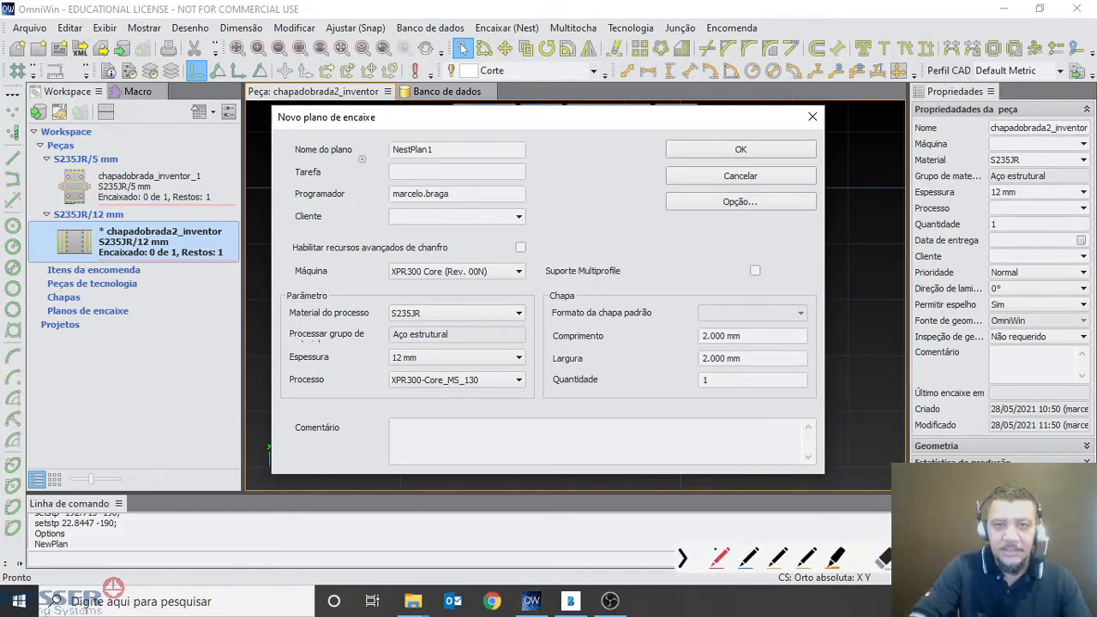
mouse_move(290, 134)
left_mouse_down()
mouse_move(332, 161)
mouse_move(374, 155)
mouse_move(293, 139)
left_mouse_up()
left_click_drag(393, 159, 445, 159)
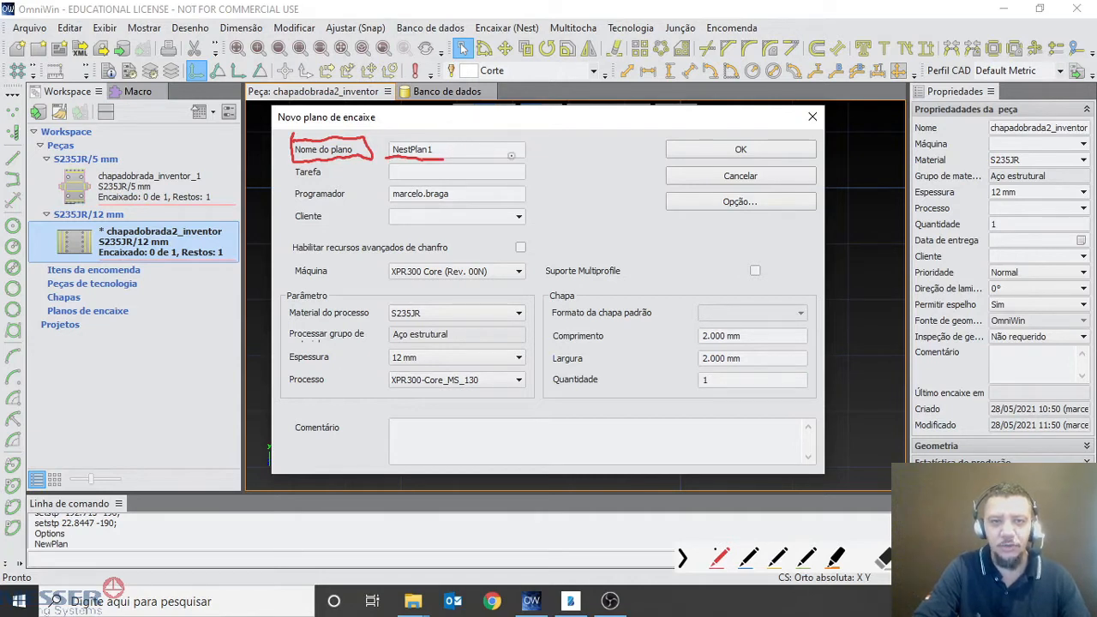
mouse_move(295, 182)
left_mouse_down()
mouse_move(322, 181)
mouse_move(321, 226)
left_mouse_up()
mouse_move(540, 163)
left_mouse_down()
mouse_move(541, 232)
mouse_move(584, 187)
mouse_move(575, 214)
left_mouse_up()
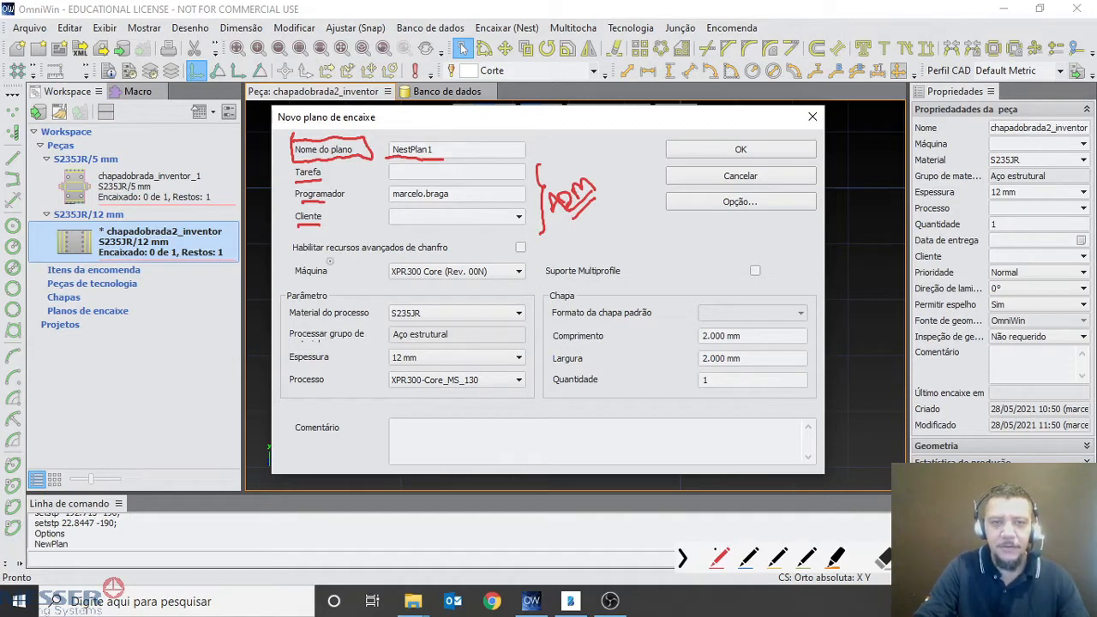
mouse_move(523, 234)
left_mouse_down()
mouse_move(505, 240)
mouse_move(525, 258)
mouse_move(519, 232)
mouse_move(565, 241)
left_mouse_up()
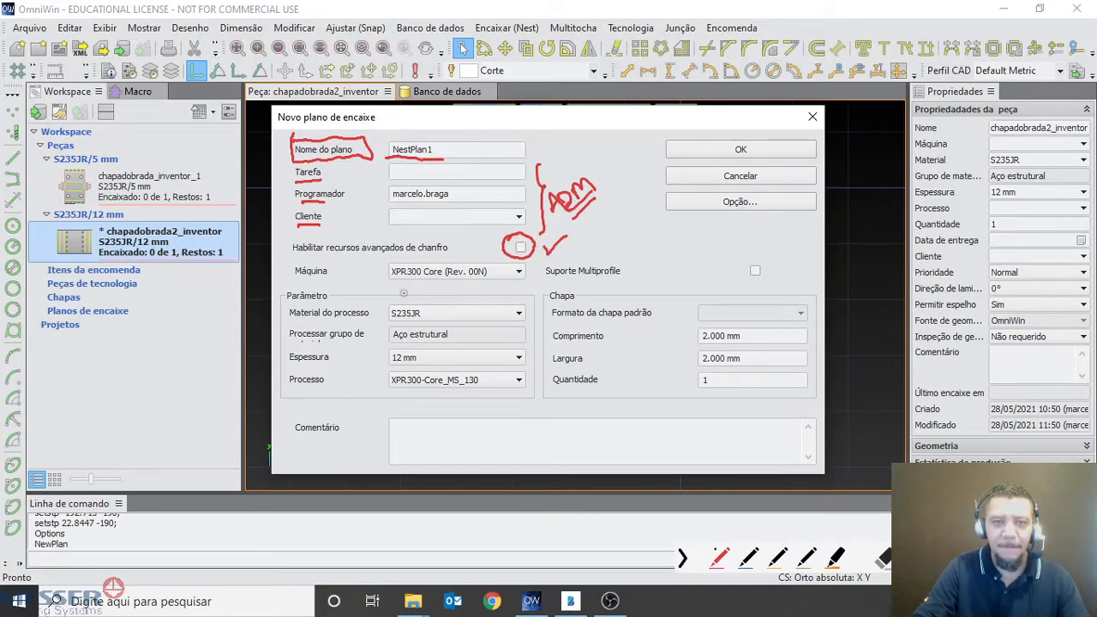
left_click_drag(340, 273, 431, 279)
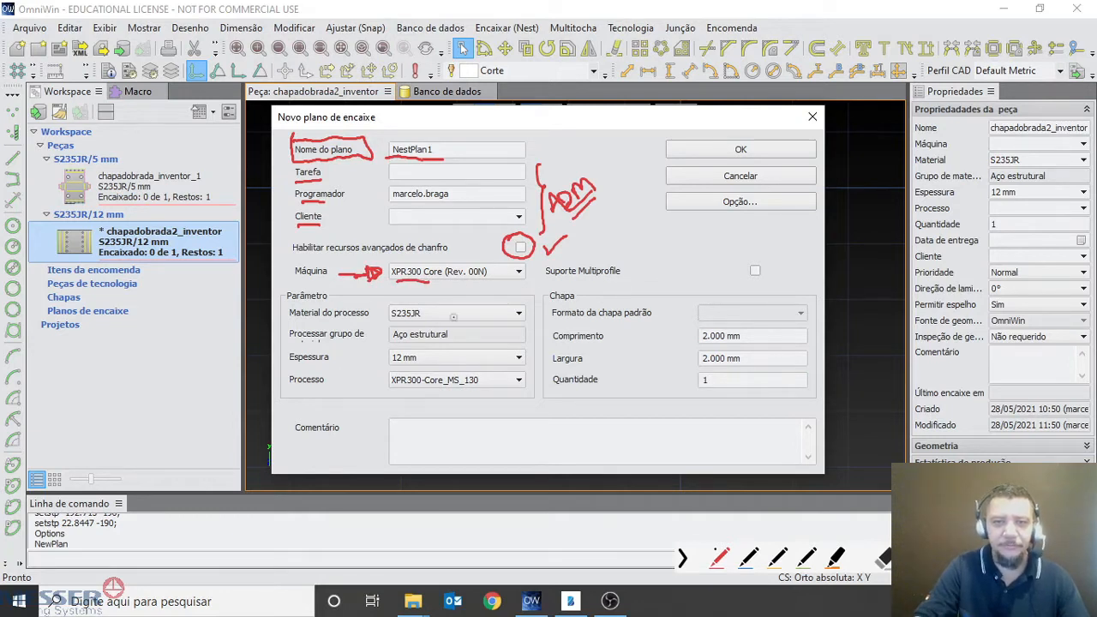
mouse_move(280, 288)
left_mouse_down()
mouse_move(283, 396)
mouse_move(537, 397)
mouse_move(534, 340)
mouse_move(512, 289)
mouse_move(281, 288)
left_mouse_up()
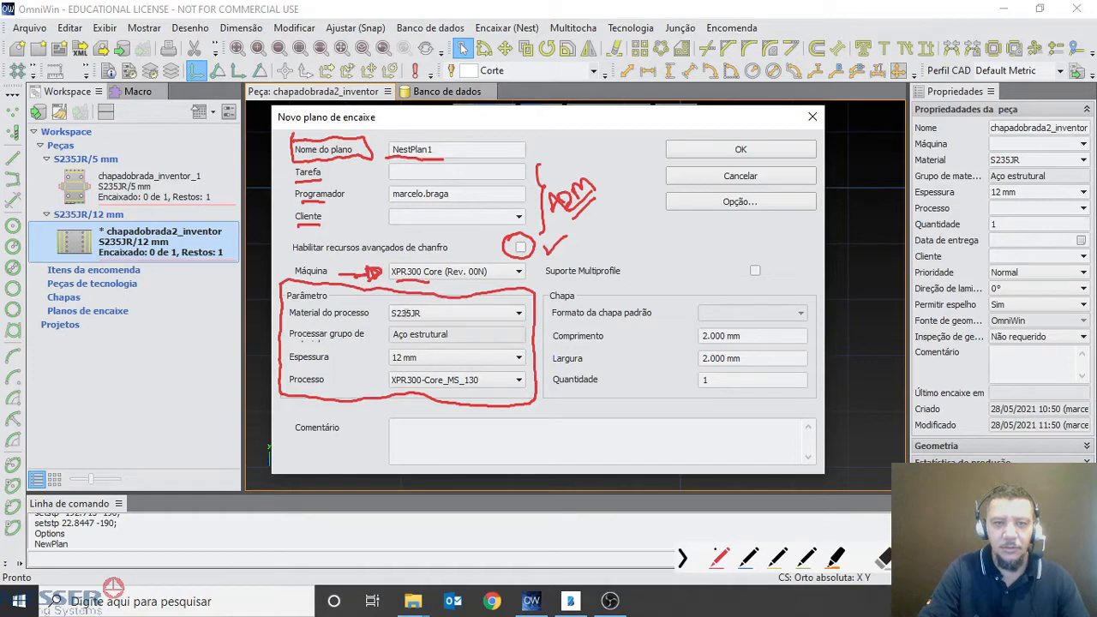
left_click_drag(368, 314, 387, 313)
left_click_drag(355, 355, 386, 355)
left_click_drag(386, 355, 374, 362)
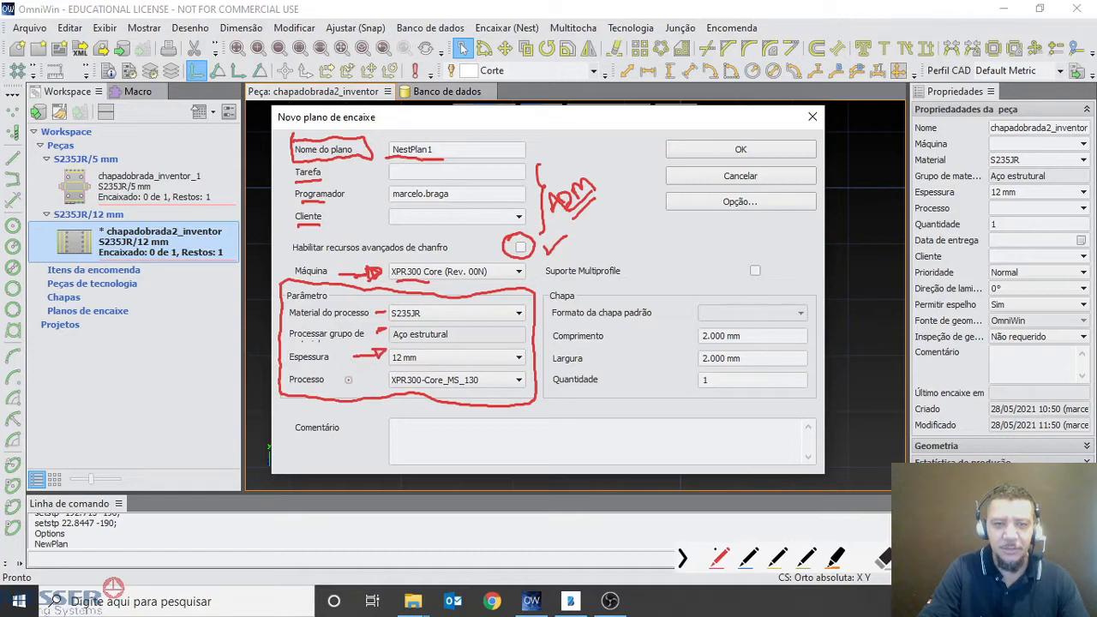
mouse_move(487, 371)
left_mouse_down()
mouse_move(437, 381)
mouse_move(477, 393)
mouse_move(482, 360)
left_mouse_up()
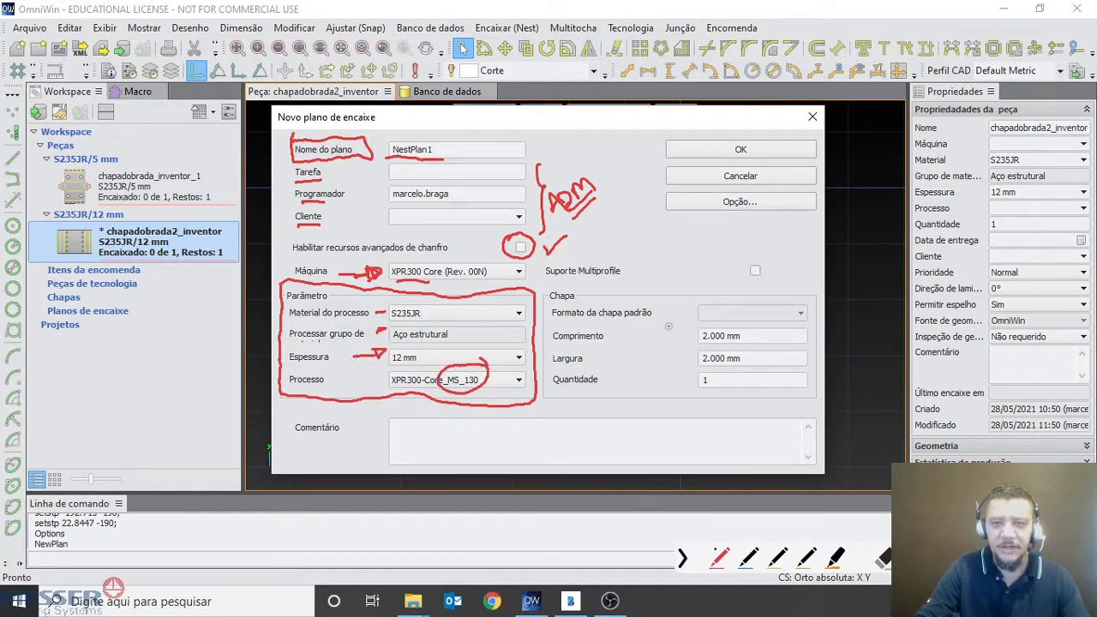
mouse_move(549, 288)
left_mouse_down()
mouse_move(544, 362)
mouse_move(595, 394)
mouse_move(746, 397)
mouse_move(812, 378)
mouse_move(811, 311)
mouse_move(723, 280)
mouse_move(576, 280)
mouse_move(550, 290)
left_mouse_up()
mouse_move(564, 348)
left_mouse_down()
mouse_move(595, 346)
mouse_move(611, 363)
left_mouse_up()
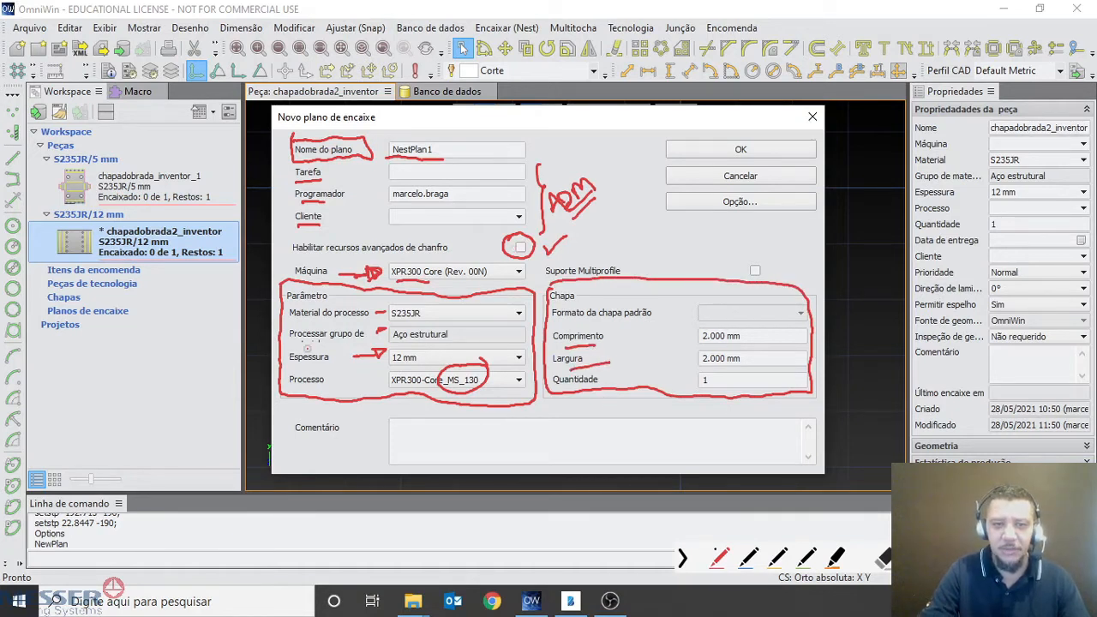
left_click_drag(405, 418, 427, 401)
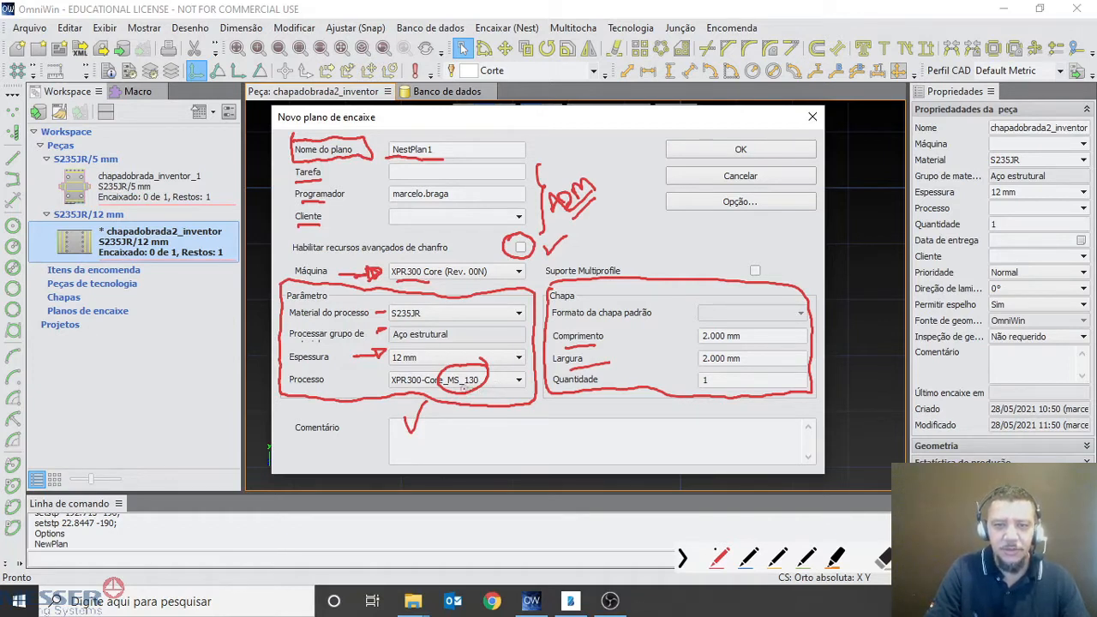
mouse_move(449, 387)
left_mouse_down()
mouse_move(475, 396)
mouse_move(454, 405)
mouse_move(483, 396)
left_mouse_up()
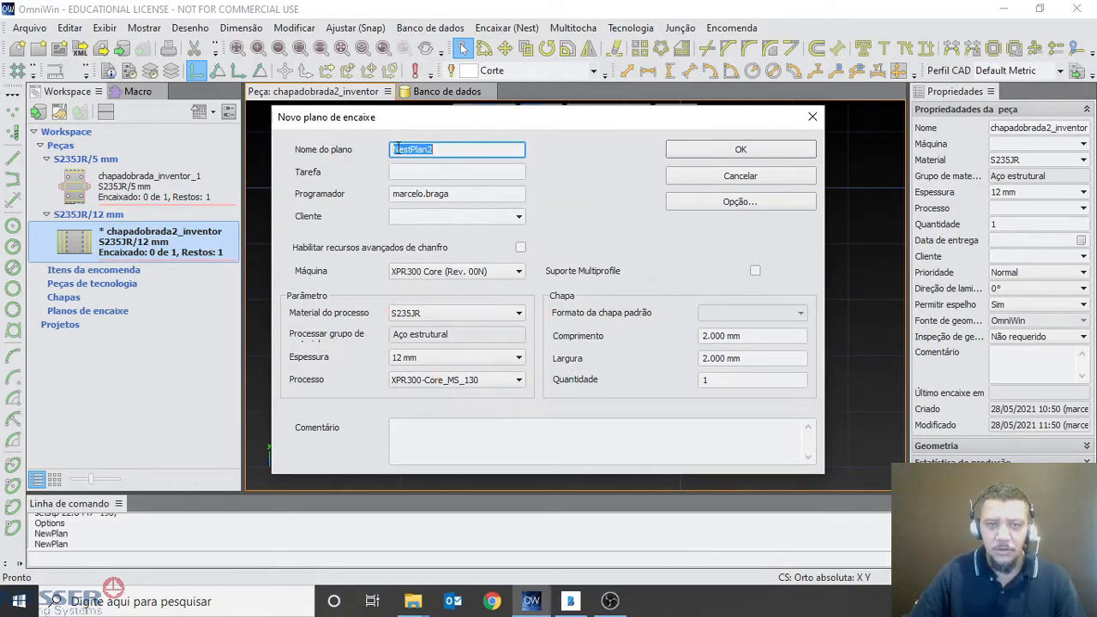
Set the new nesting plan's thickness to 10 mm, keeping material S235JR, and review the available XPR300 Core processes
left_click(432, 313)
left_click(445, 348)
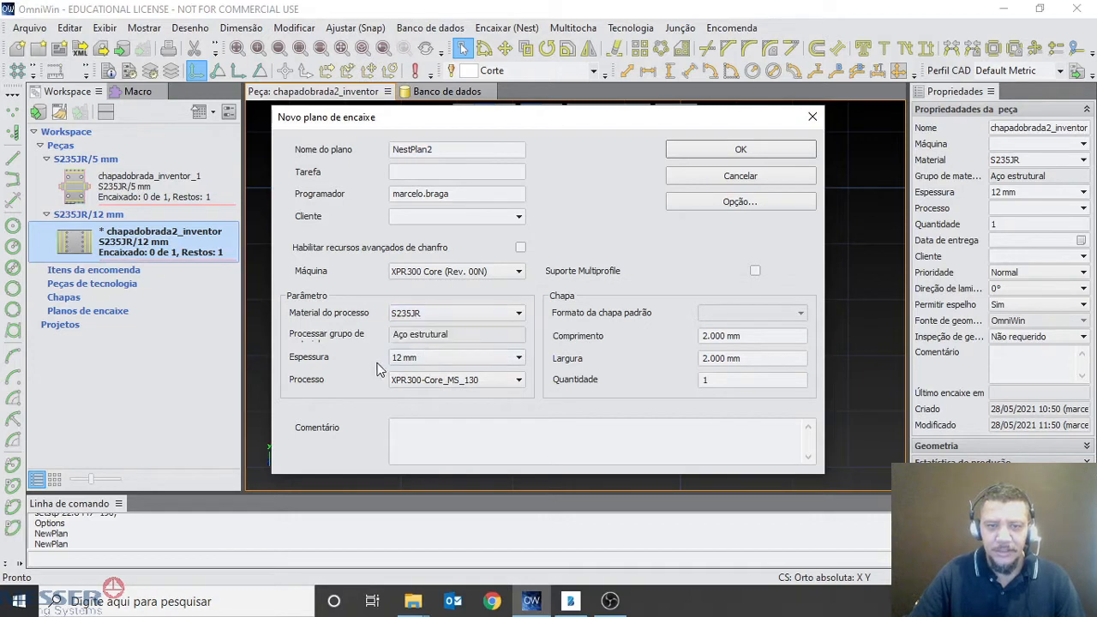
left_click(452, 359)
scroll(433, 86, "up", 2)
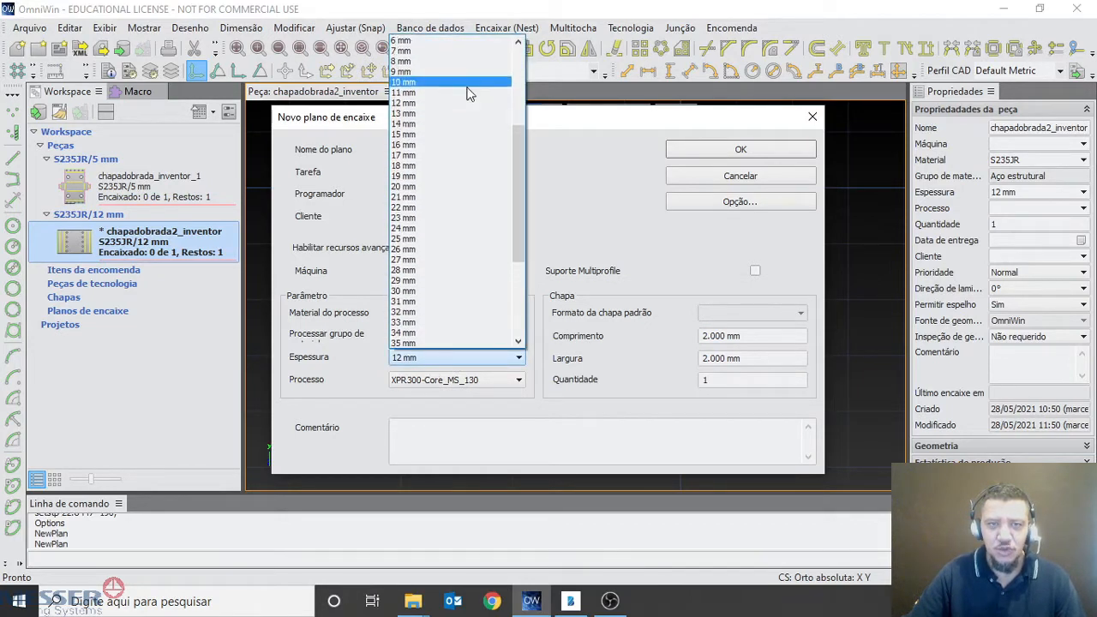
left_click(433, 84)
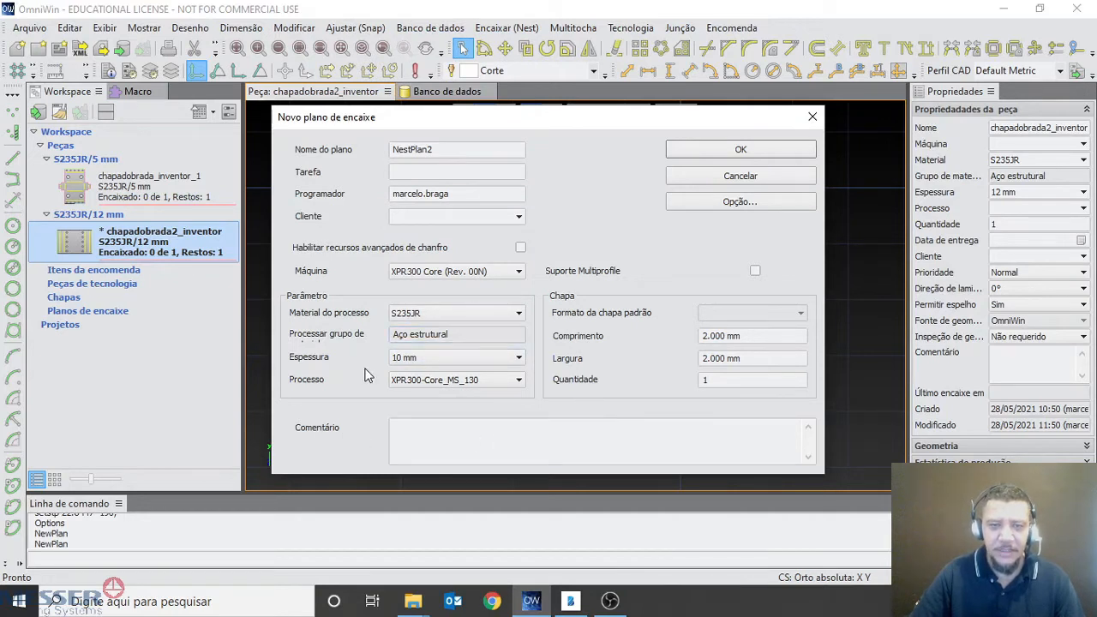
left_click(521, 382)
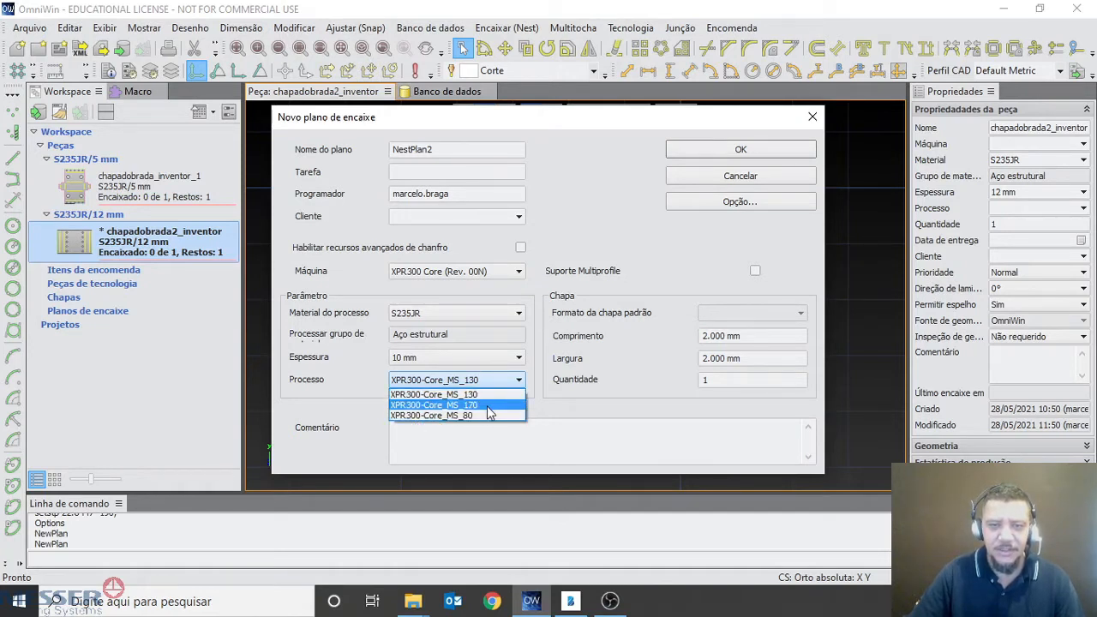
left_click(550, 398)
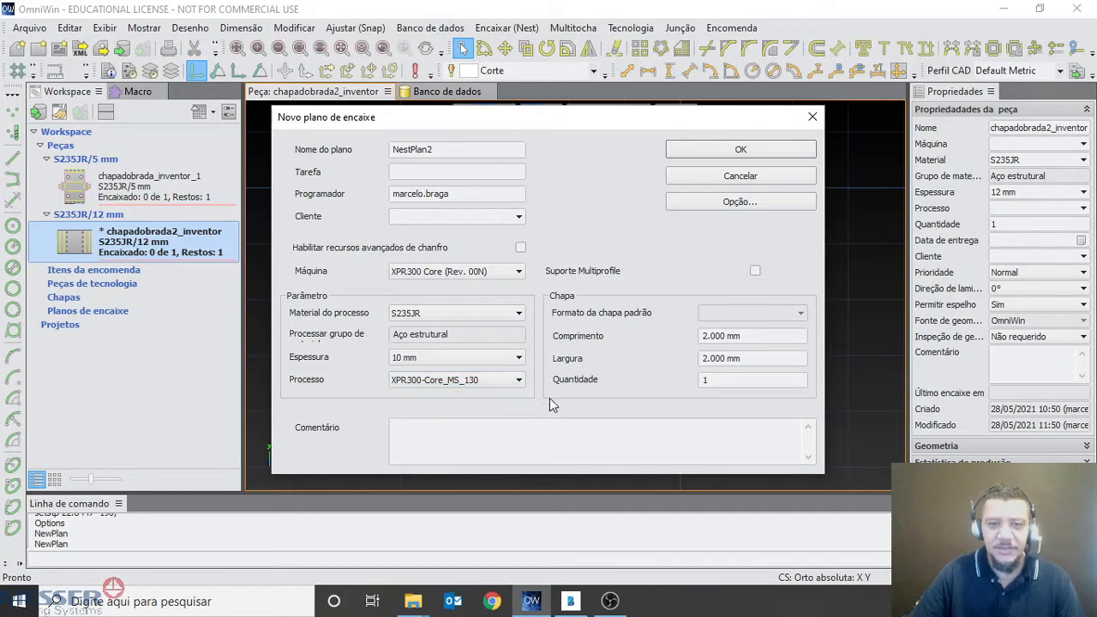
Switch the nesting plan's machine to Oxyfuel, choose the Oxy process, and review the other oxyfuel processes
left_click(450, 274)
left_click(447, 285)
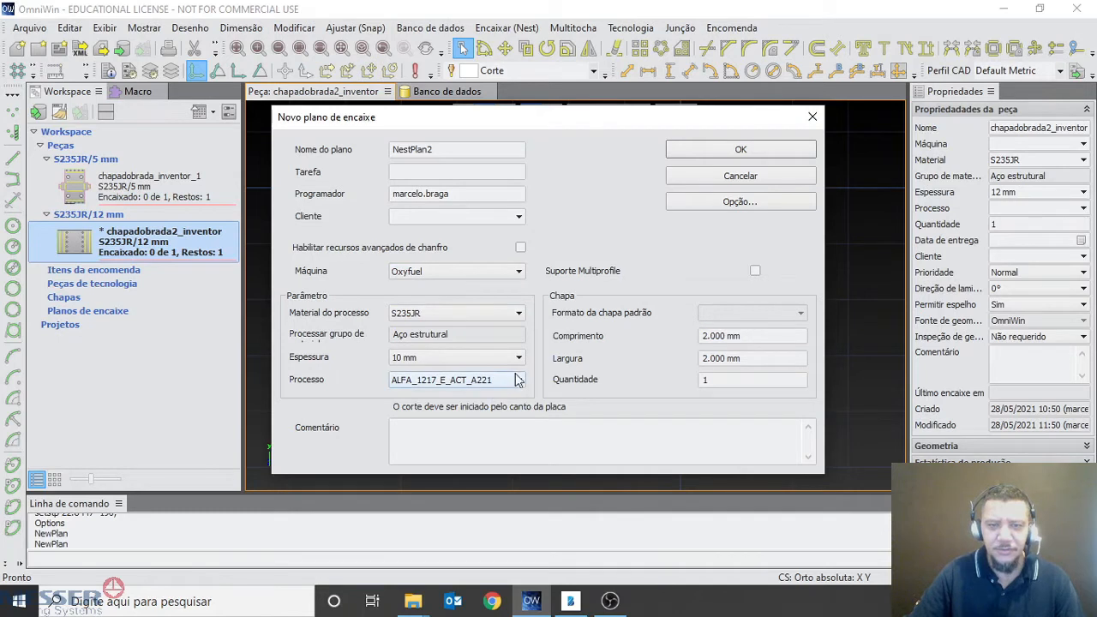
left_click(519, 382)
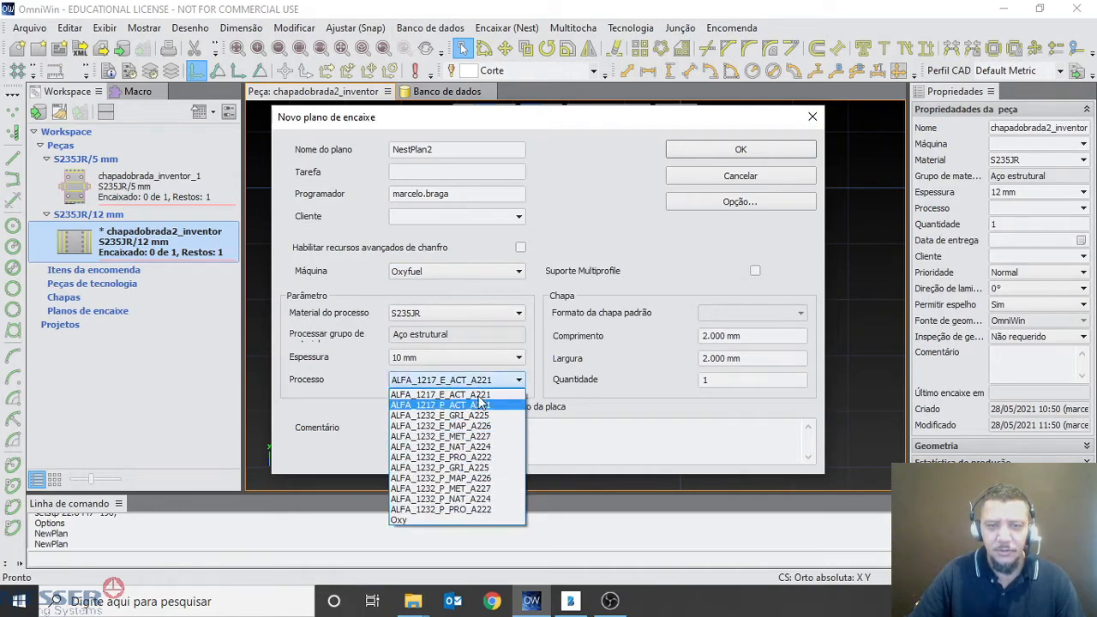
left_click(406, 520)
left_click(454, 387)
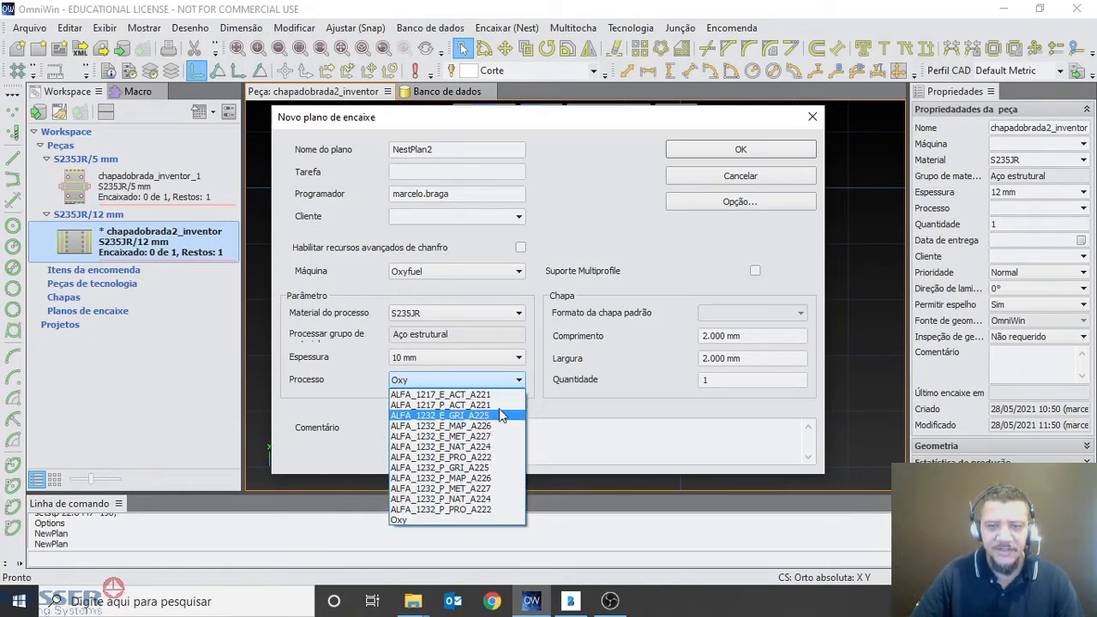
left_click(567, 352)
Set the nesting plan's machine to XPR300 Core (Rev. 00N) and review its process options for the 10 mm thickness
left_click(413, 273)
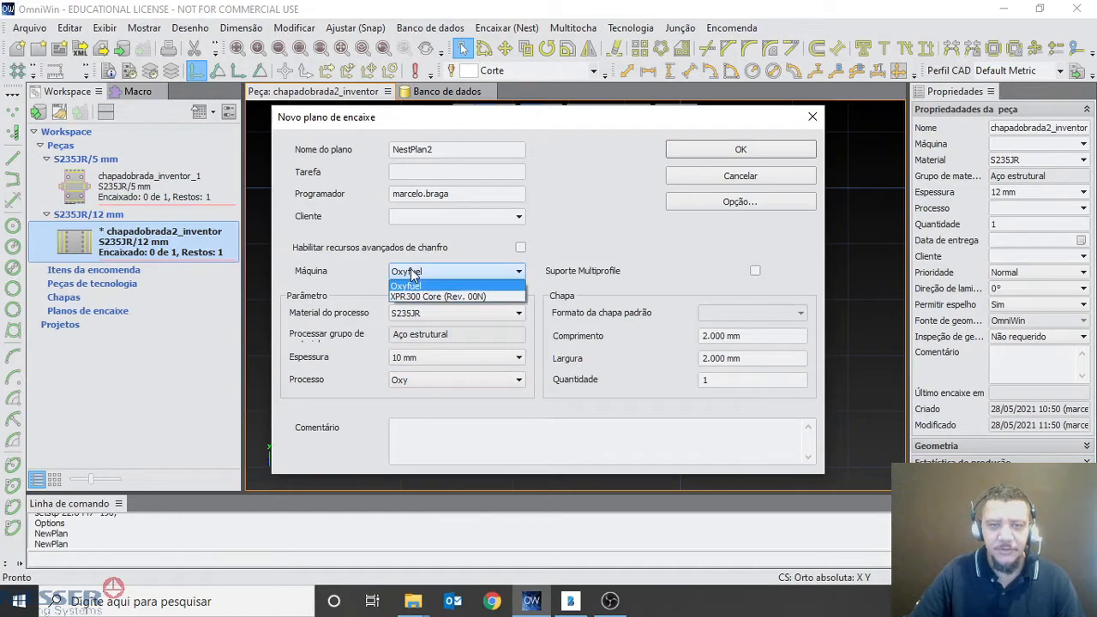
left_click(420, 296)
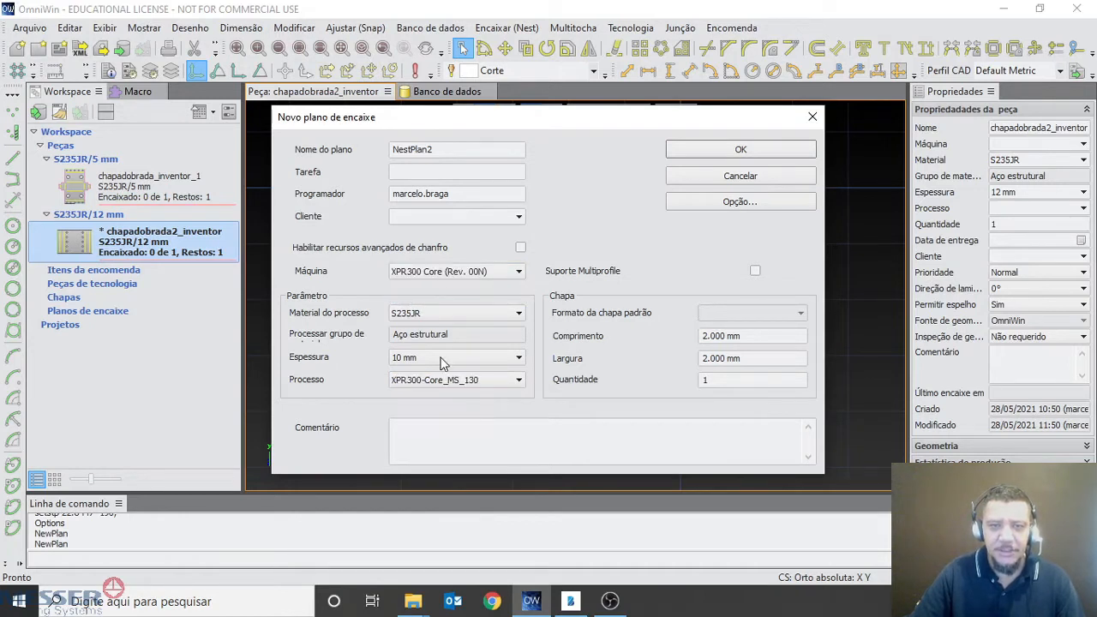
left_click(517, 380)
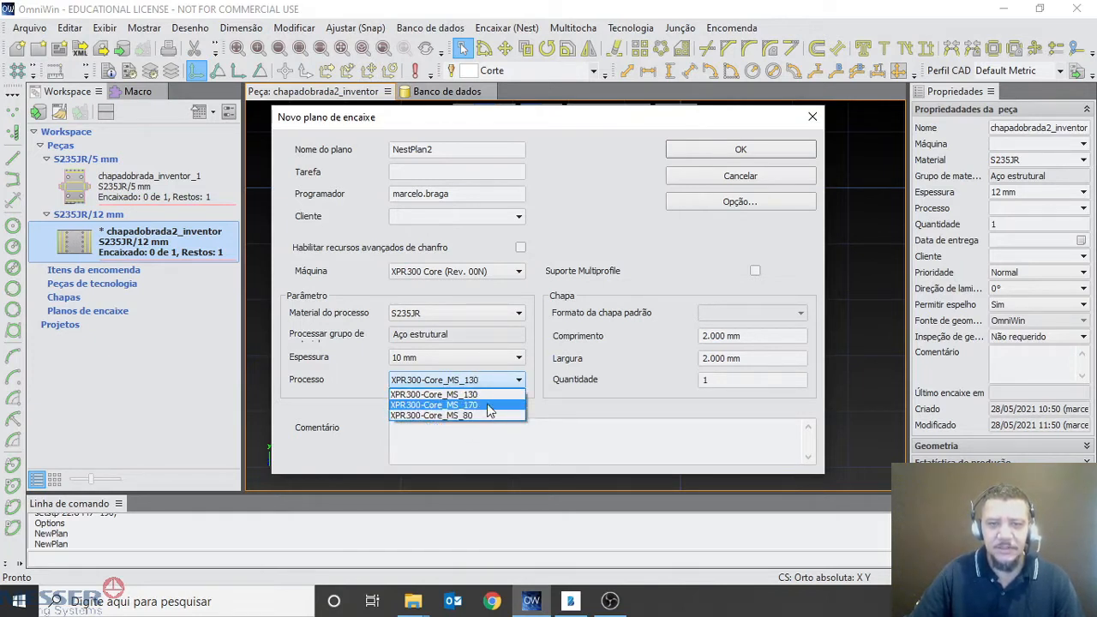
left_click(545, 387)
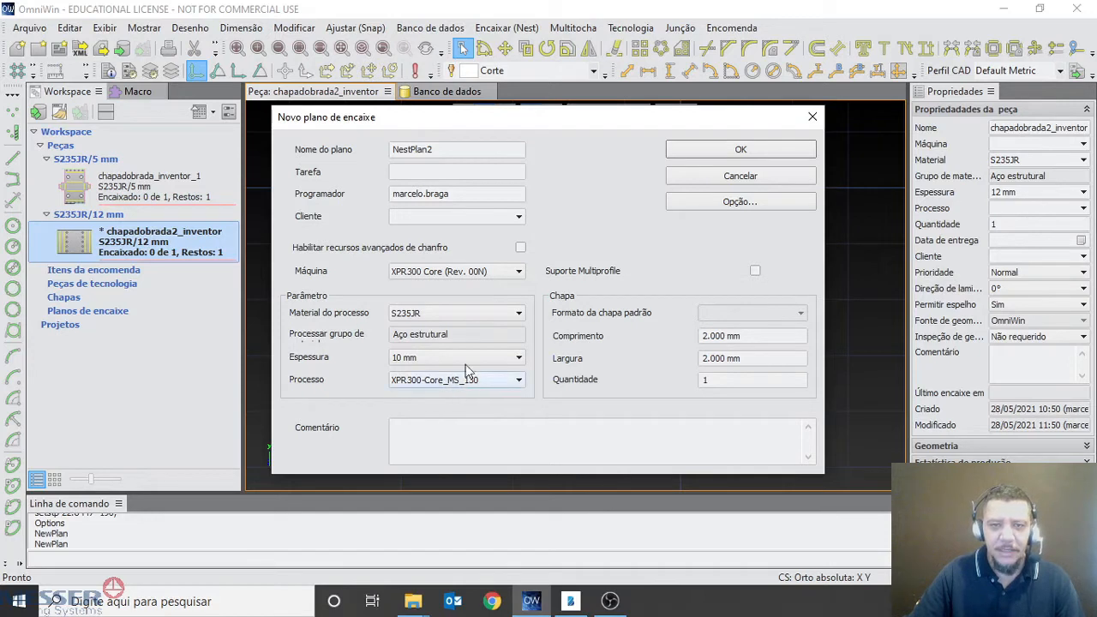
left_click(577, 452)
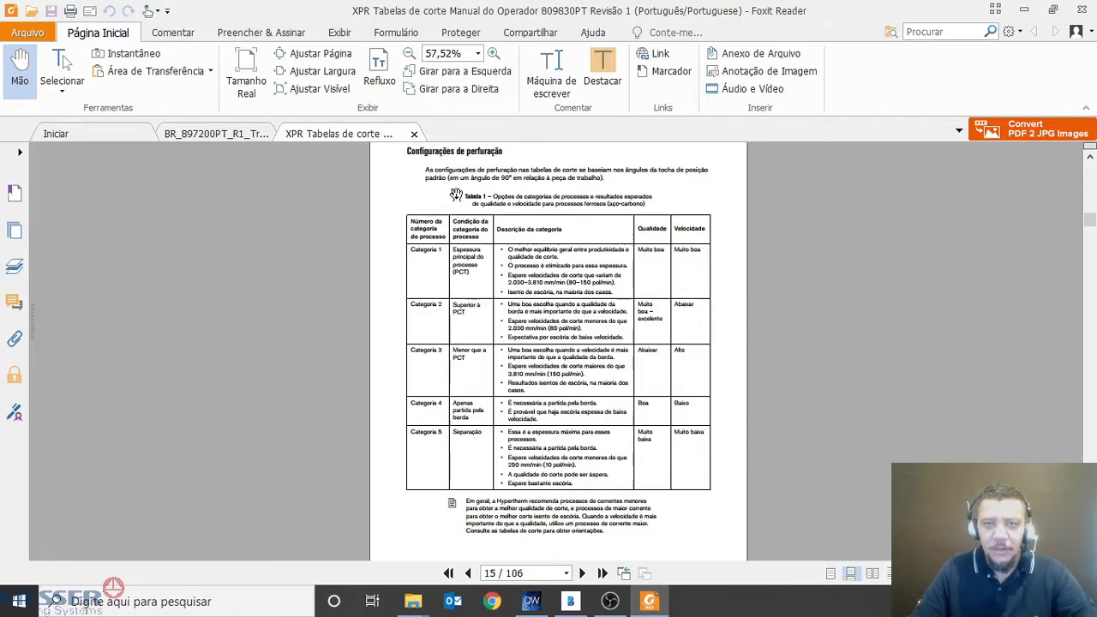
Examine the process category tables for quality and speed in the XPR cutting tables manual, focusing on Tabela 2 for non-ferrous processes
scroll(662, 352, "down", 1)
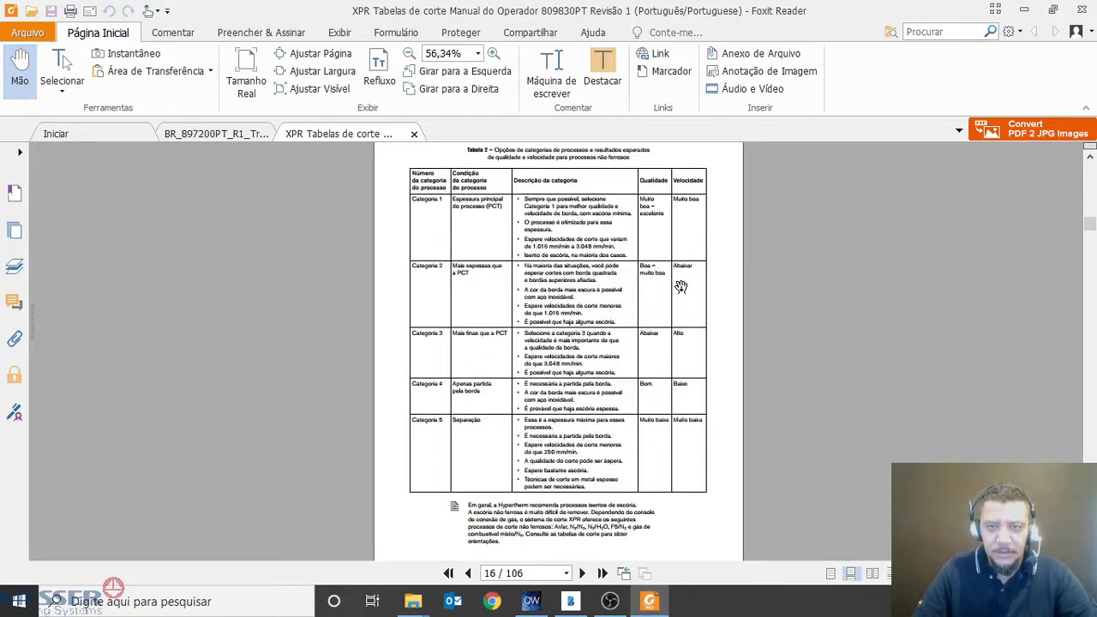
scroll(682, 292, "down", 1)
scroll(672, 240, "up", 2)
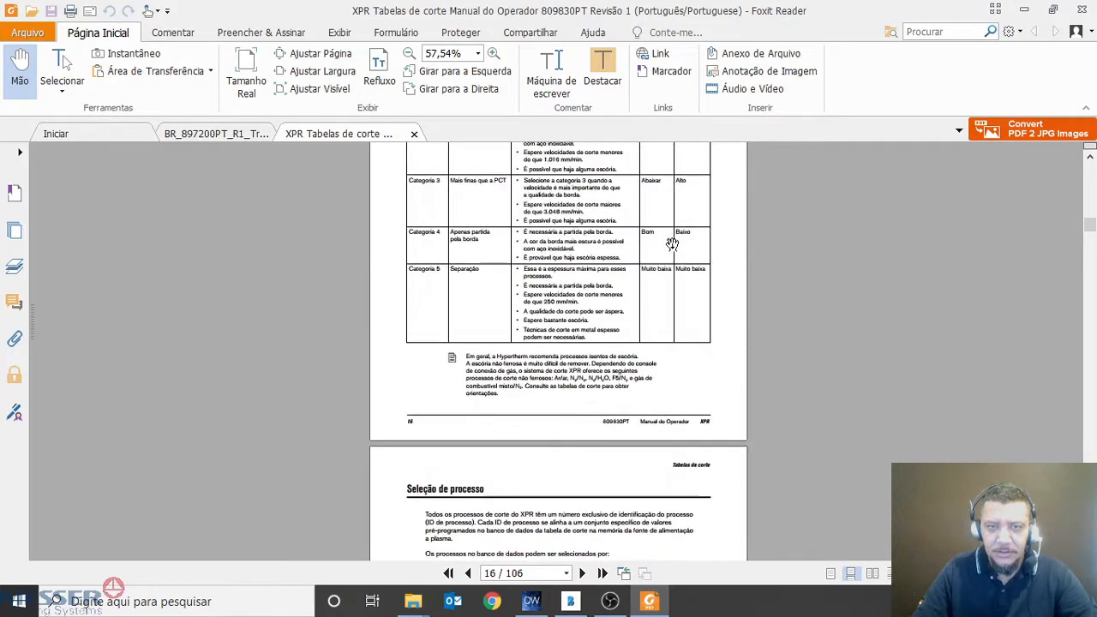
scroll(523, 403, "up", 4, "ctrl")
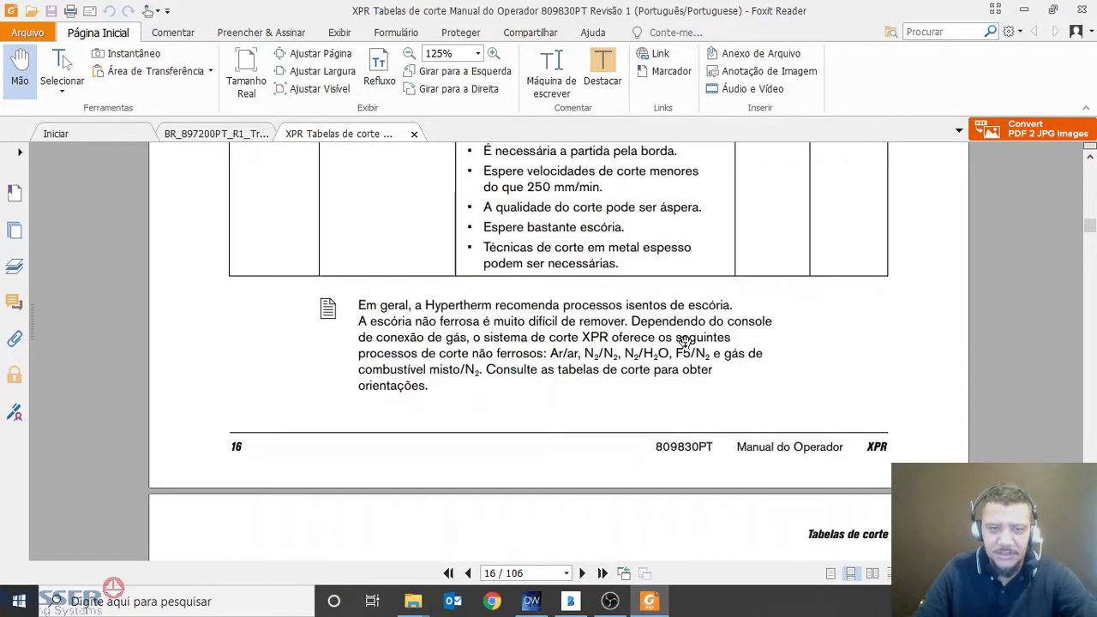
scroll(686, 341, "up", 8)
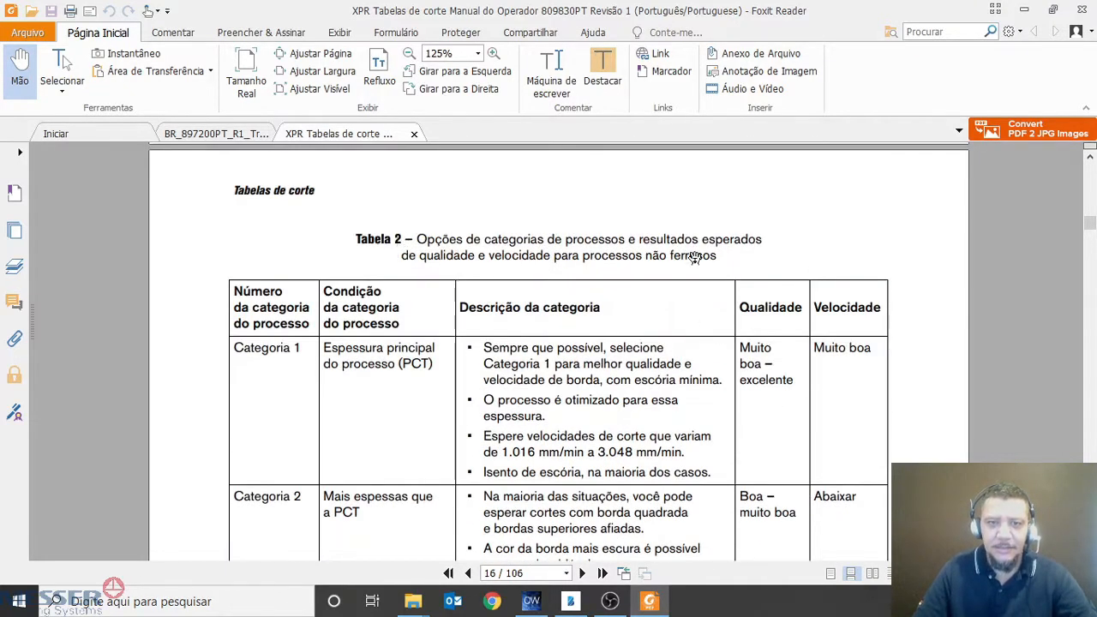
scroll(437, 292, "down", 2)
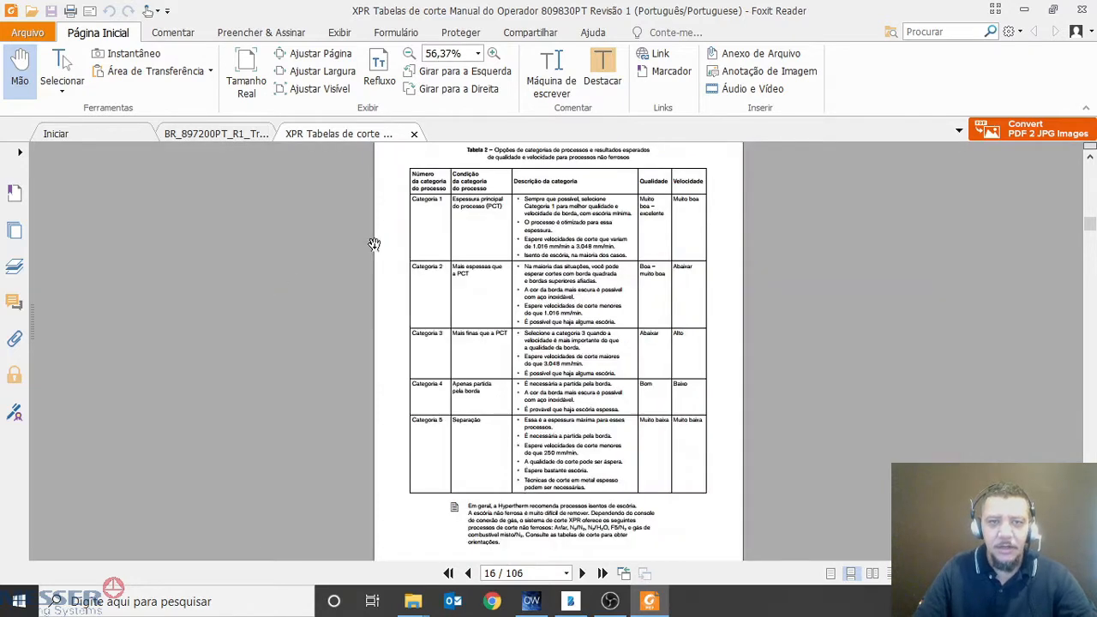
scroll(435, 233, "up", 4, "ctrl")
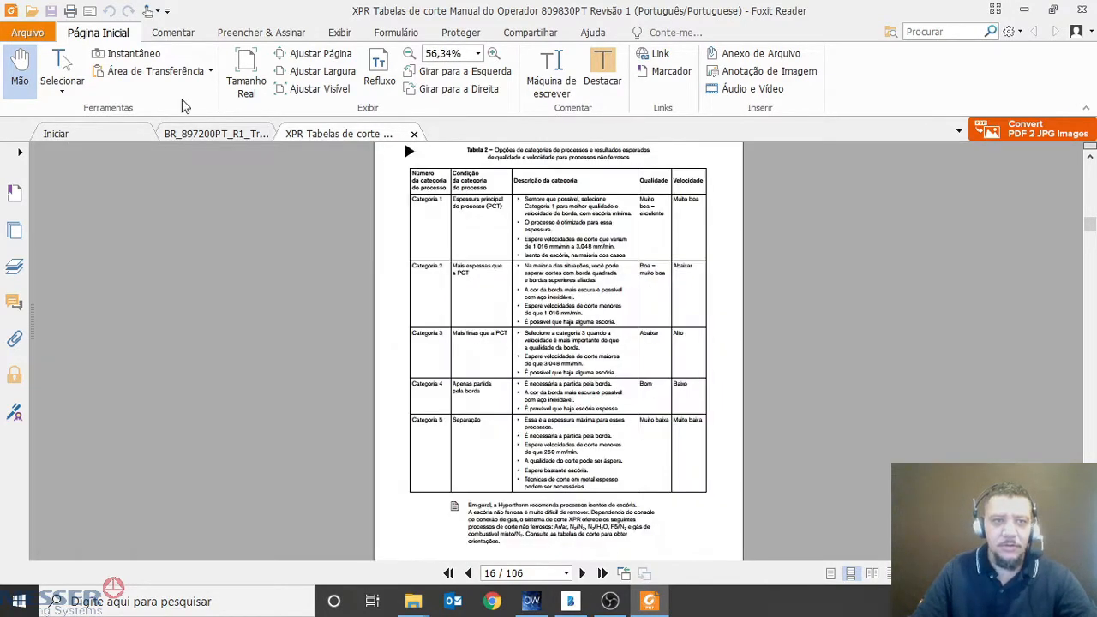
scroll(489, 260, "down", 4, "ctrl")
left_click(18, 71)
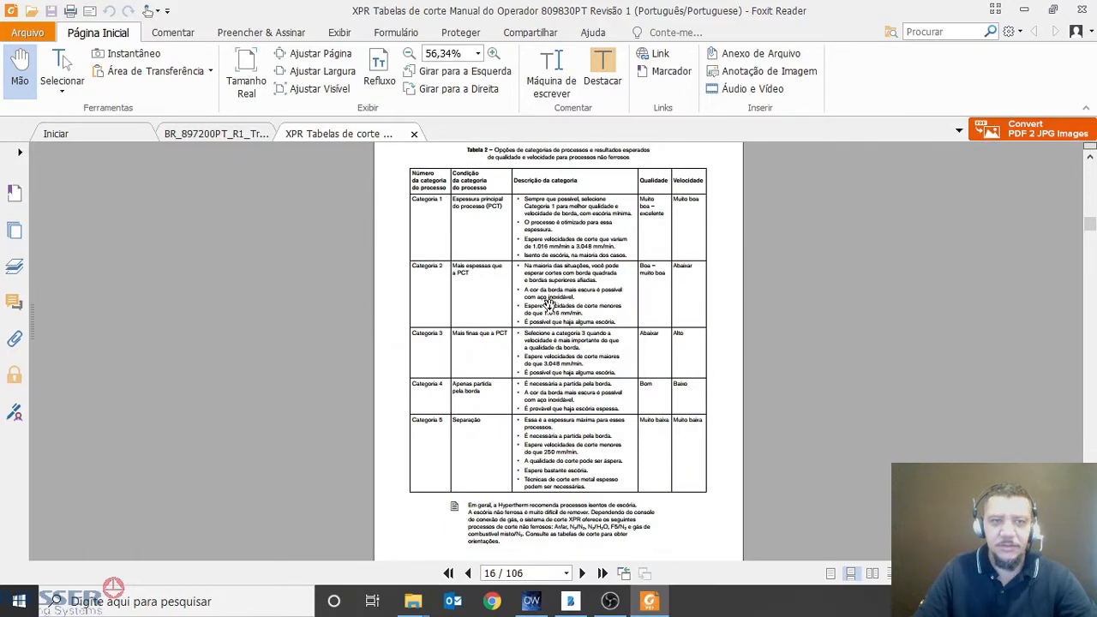
scroll(551, 373, "down", 5)
scroll(452, 267, "up", 3)
scroll(452, 268, "up", 3)
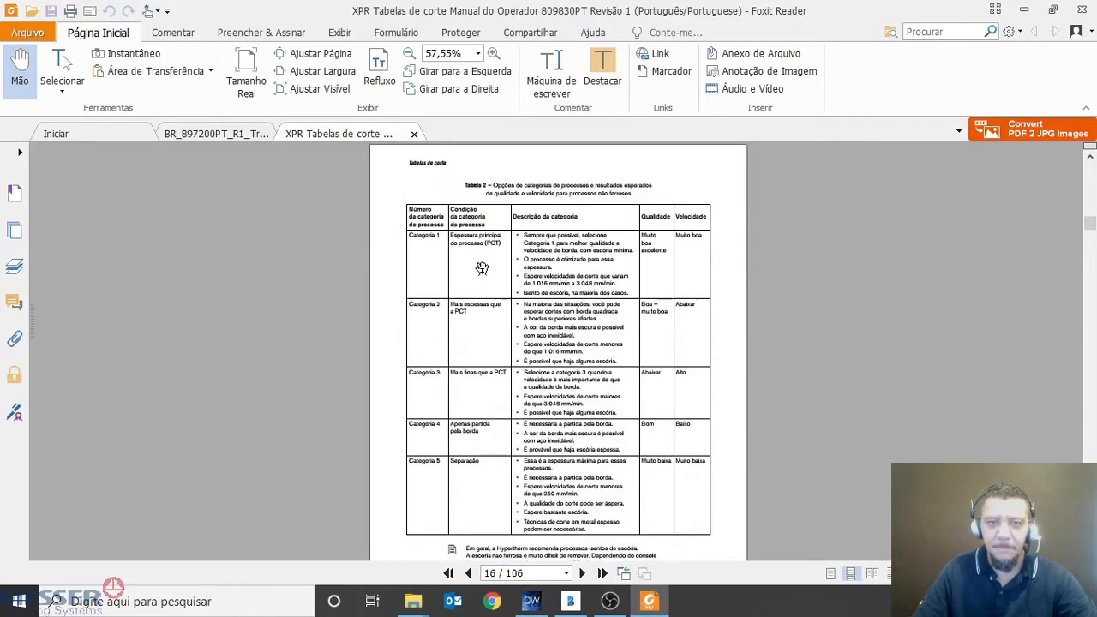
scroll(451, 283, "up", 4, "ctrl")
scroll(451, 289, "up", 1)
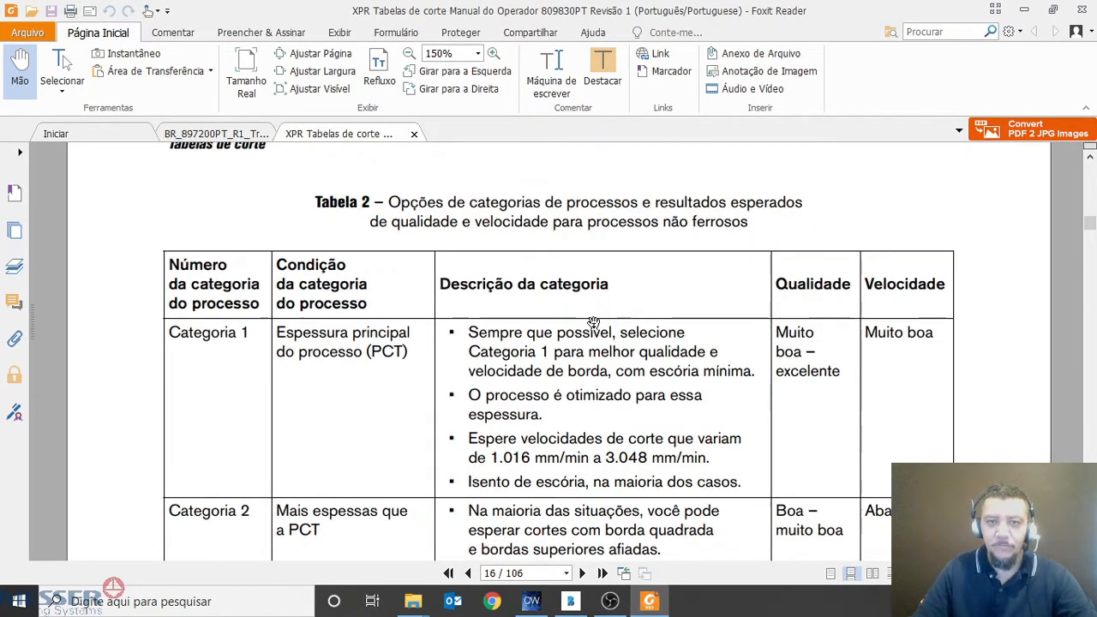
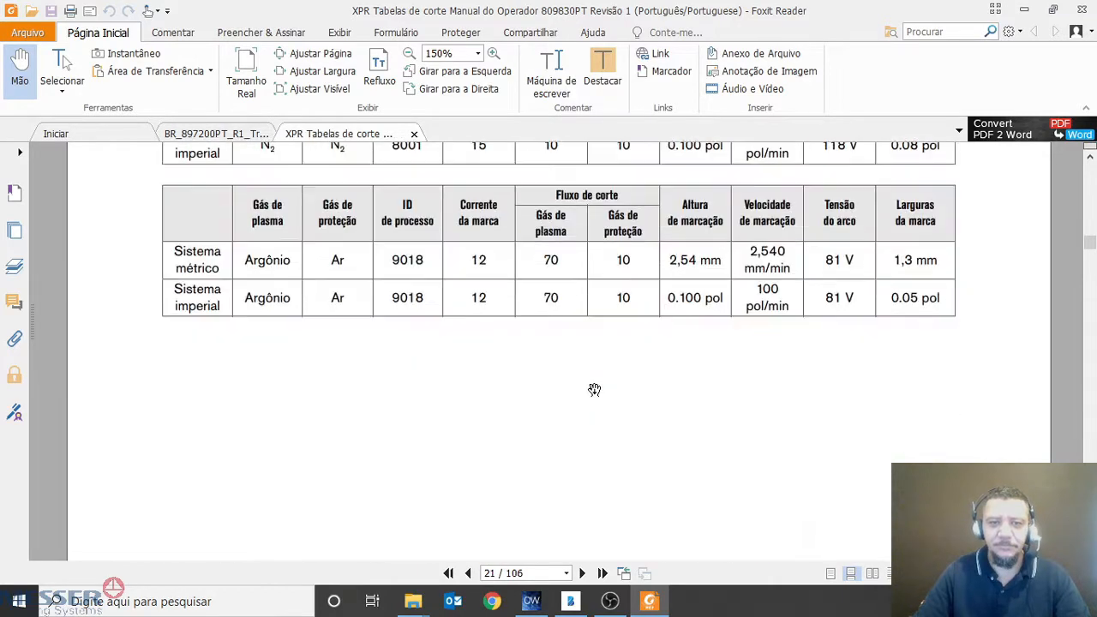
Mark the 10 mm thickness, its cut category and its cutting speed with the screen pen in the metric table on page 22
scroll(594, 390, "down", 8)
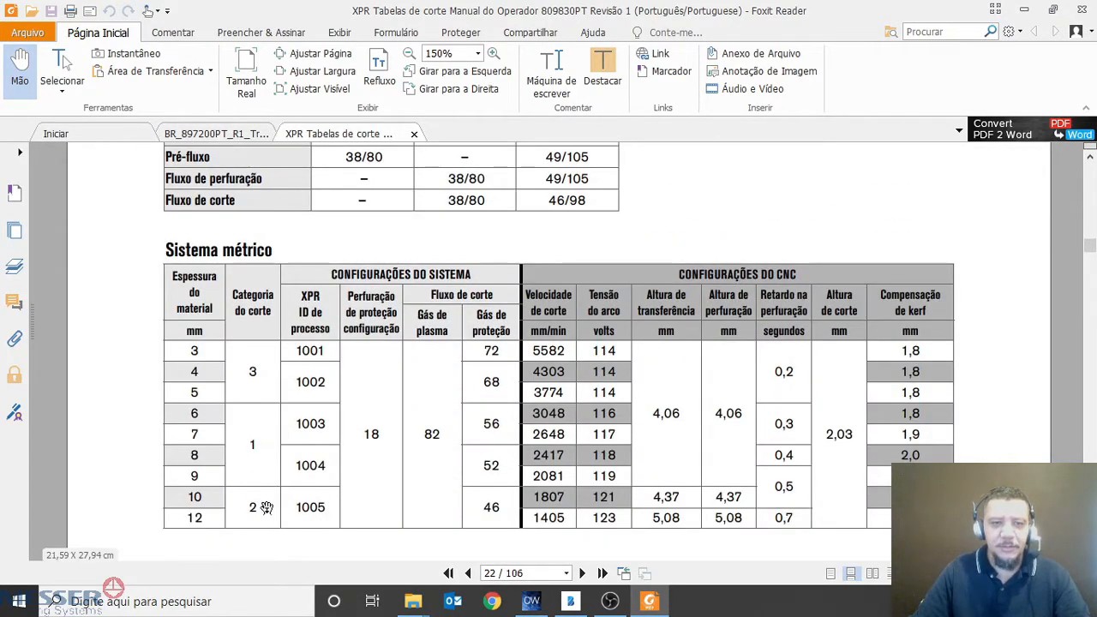
scroll(370, 416, "down", 2)
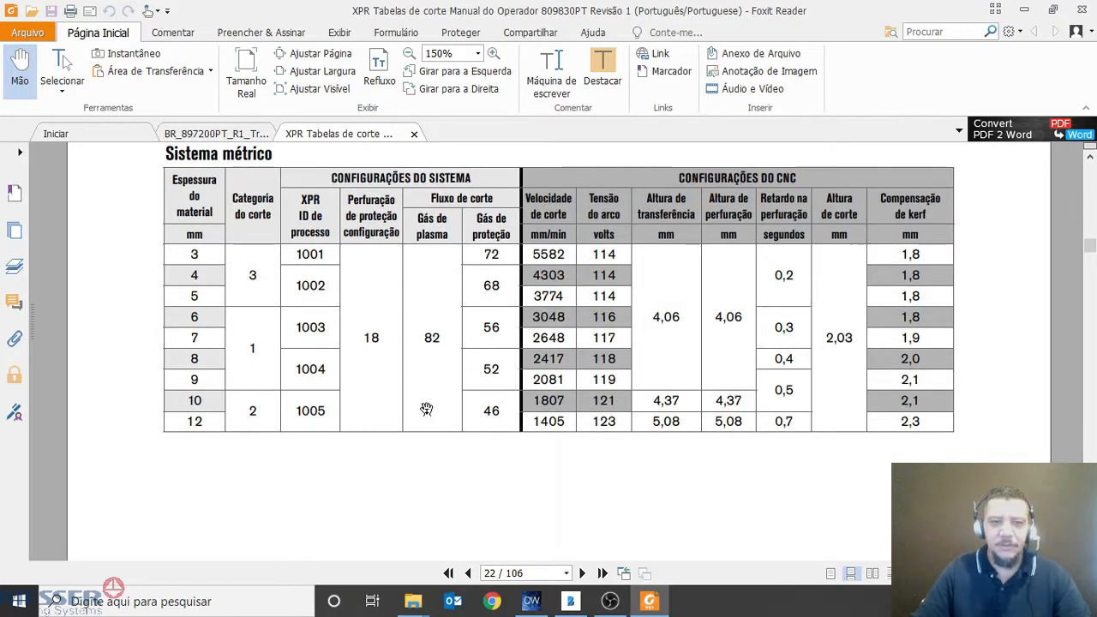
key("ctrl+alt+g")
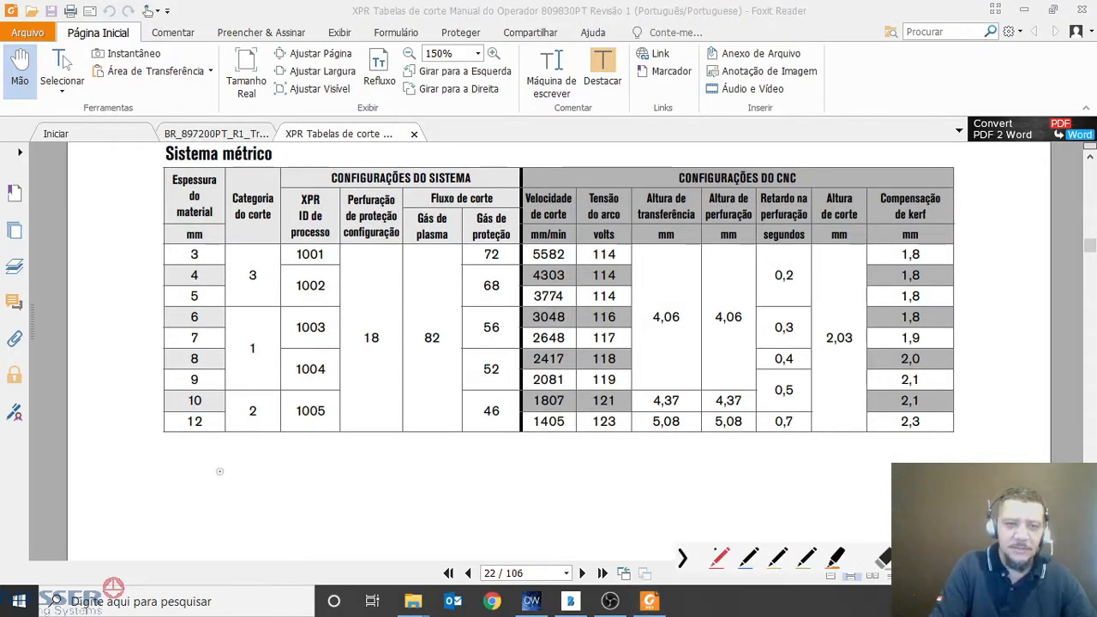
mouse_move(187, 391)
left_mouse_down()
mouse_move(179, 401)
mouse_move(206, 418)
mouse_move(202, 390)
mouse_move(184, 391)
left_mouse_up()
mouse_move(254, 426)
left_mouse_down()
mouse_move(266, 413)
mouse_move(247, 449)
left_mouse_up()
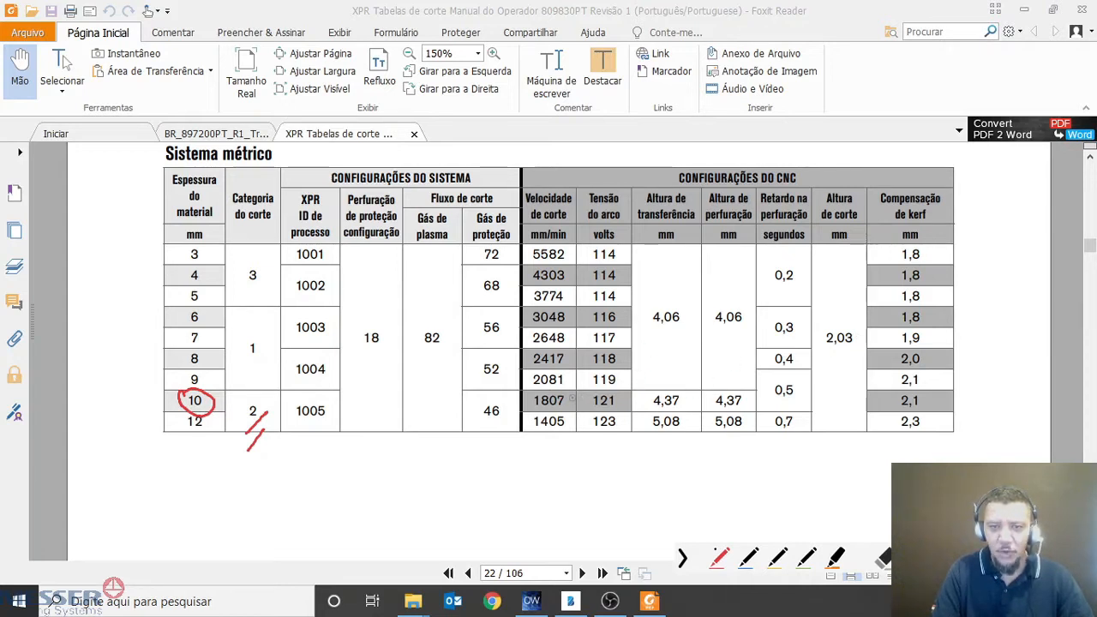
mouse_move(563, 388)
left_mouse_down()
mouse_move(525, 396)
mouse_move(566, 418)
mouse_move(572, 388)
mouse_move(579, 408)
left_mouse_up()
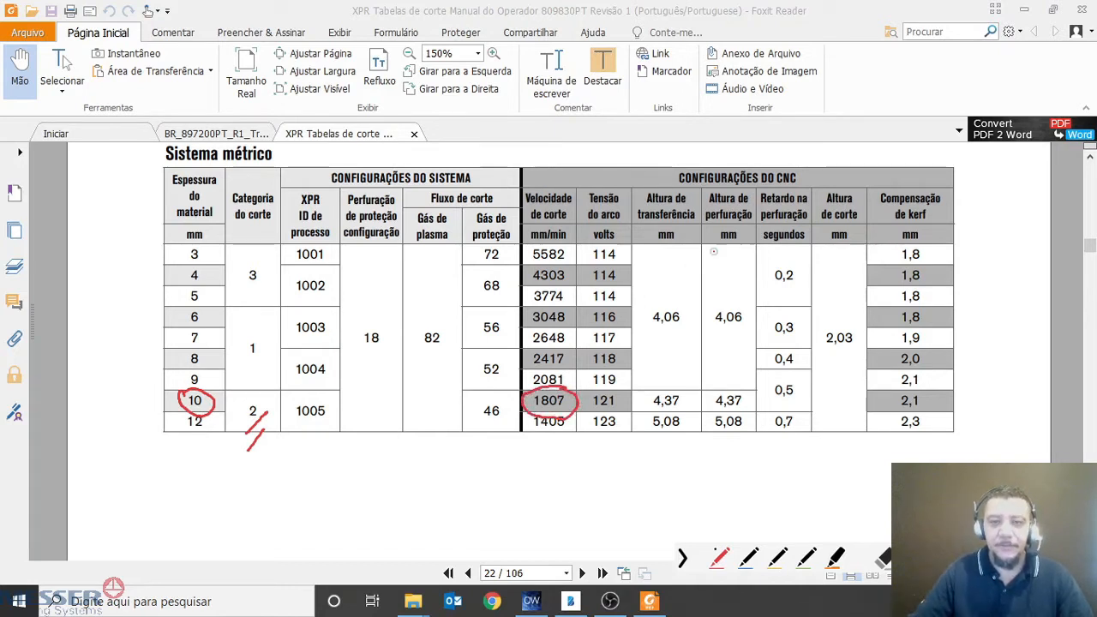
key("Escape")
Mark the 10 mm row's thickness, cut category and cutting speed in the 130 A carbon steel metric table on page 24
scroll(465, 413, "down", 10)
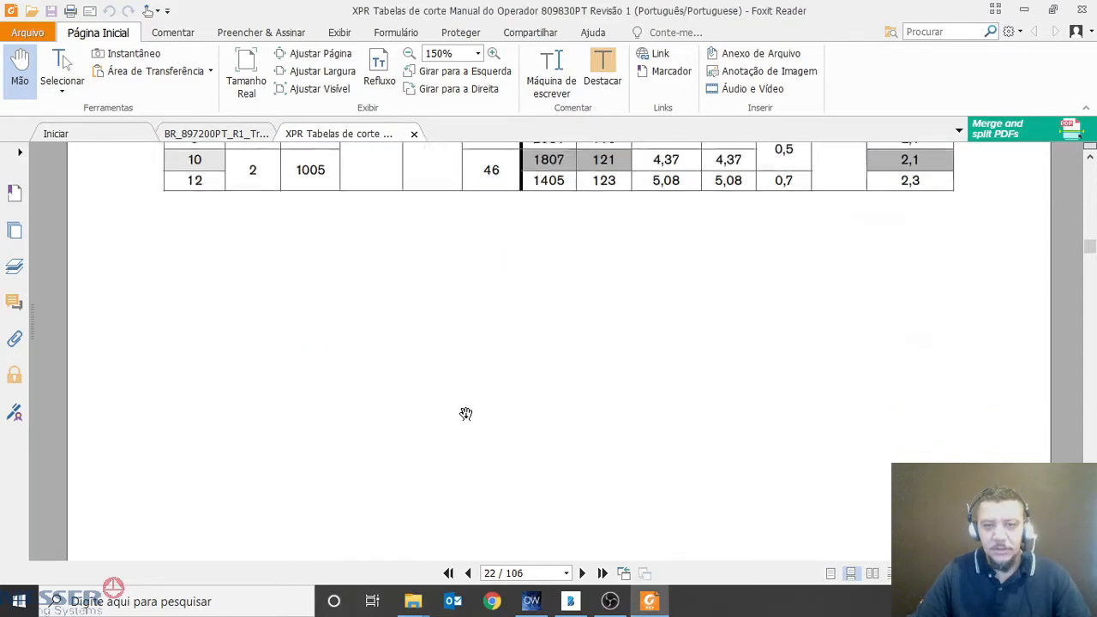
scroll(466, 413, "down", 15)
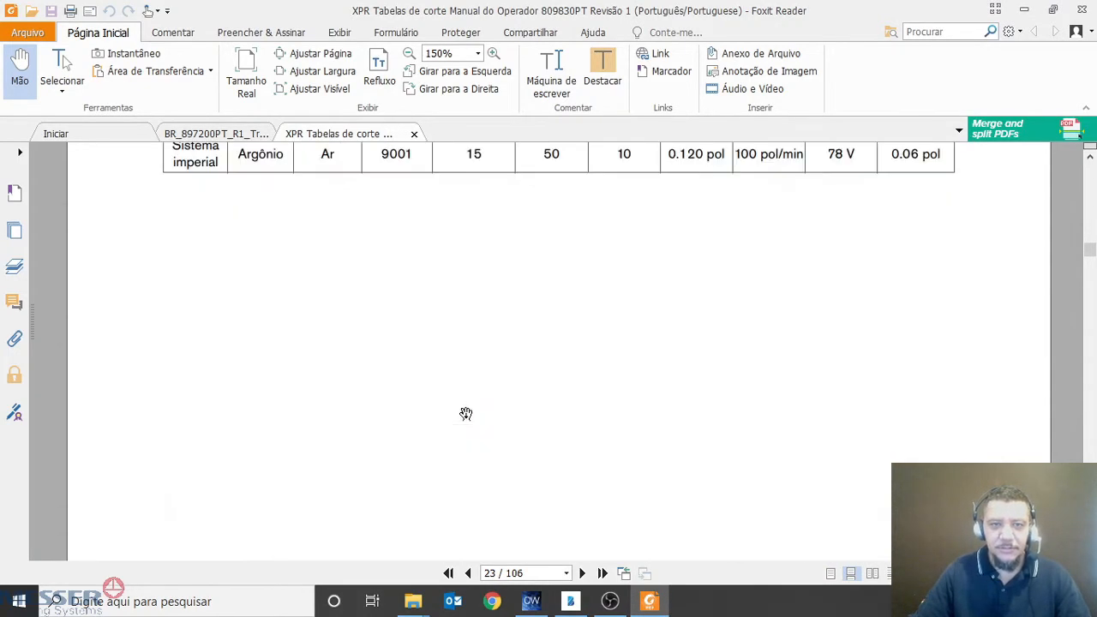
scroll(546, 427, "down", 8)
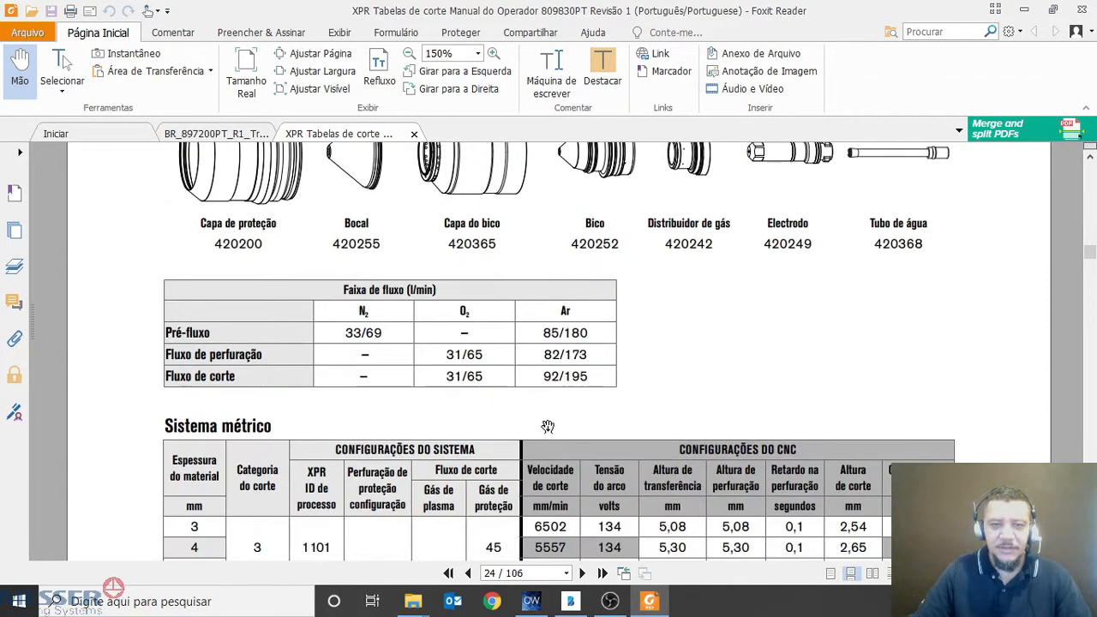
scroll(610, 431, "up", 1)
scroll(610, 432, "down", 1)
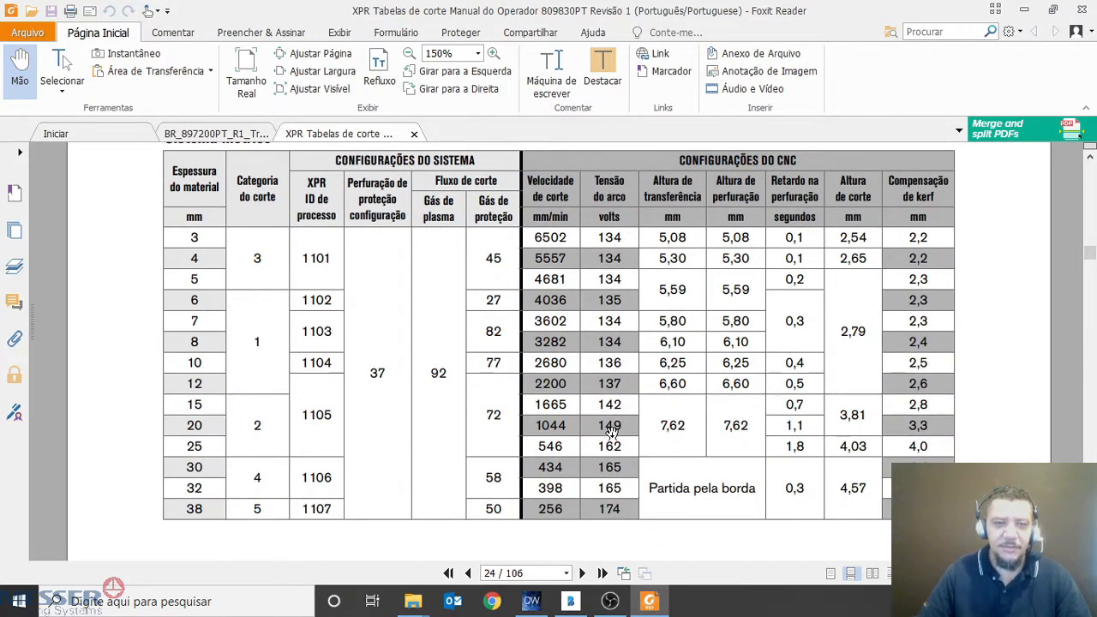
key("ctrl+alt+g")
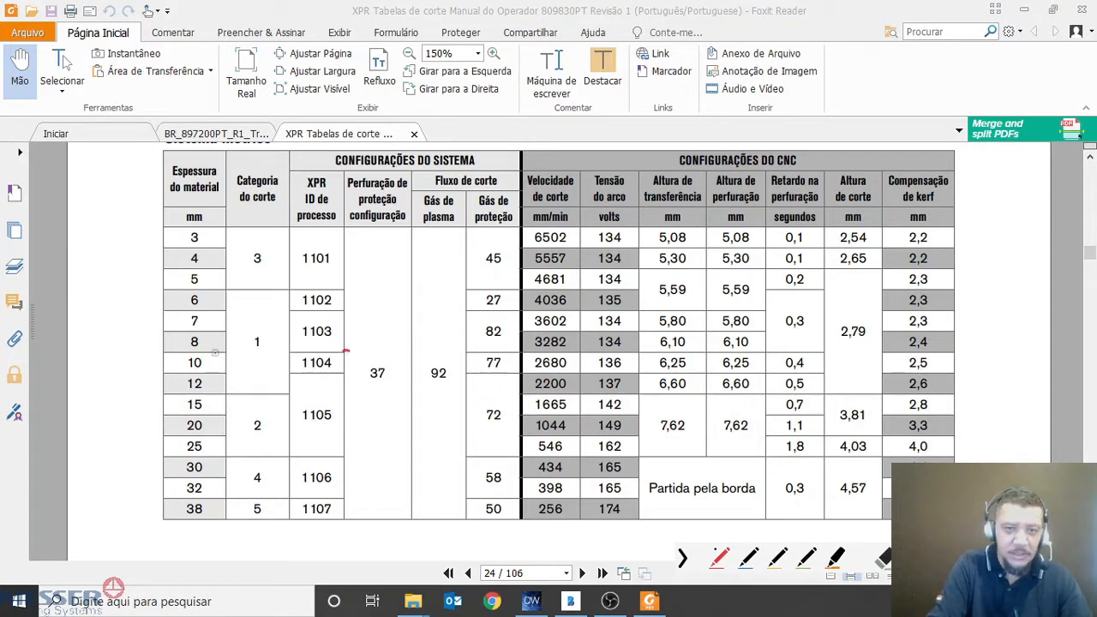
mouse_move(195, 351)
left_mouse_down()
mouse_move(188, 377)
mouse_move(201, 352)
mouse_move(245, 389)
left_mouse_up()
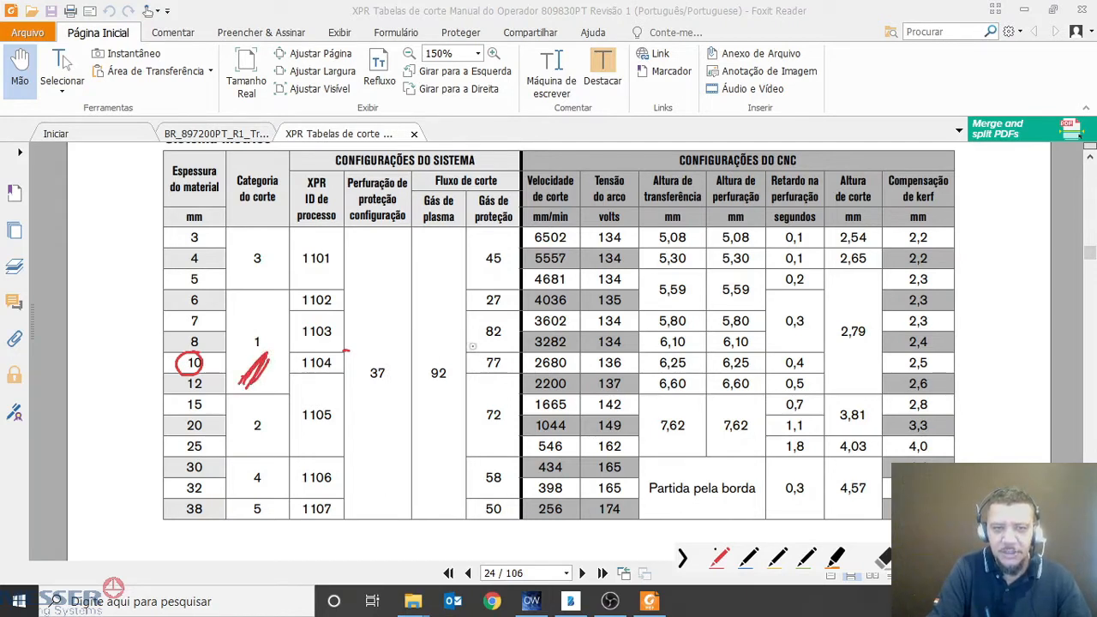
mouse_move(523, 354)
left_mouse_down()
mouse_move(545, 379)
mouse_move(574, 360)
mouse_move(531, 360)
left_mouse_up()
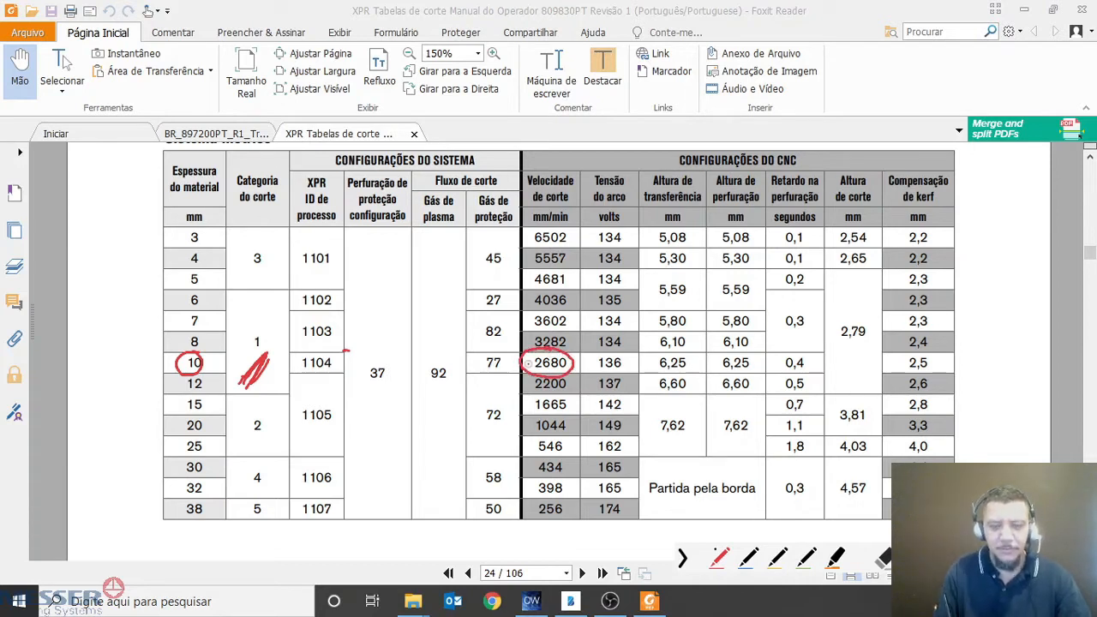
key("Escape")
Mark the 10 mm row's thickness, cut category and cutting speed in the 170 A carbon steel metric table on page 26
scroll(519, 374, "down", 10)
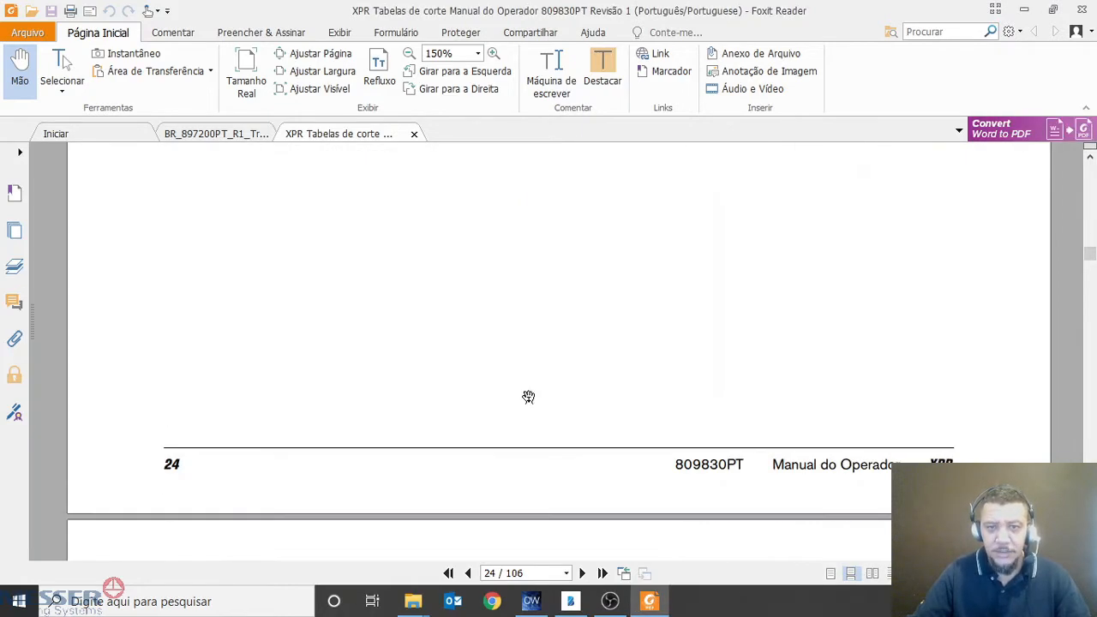
scroll(540, 404, "down", 10)
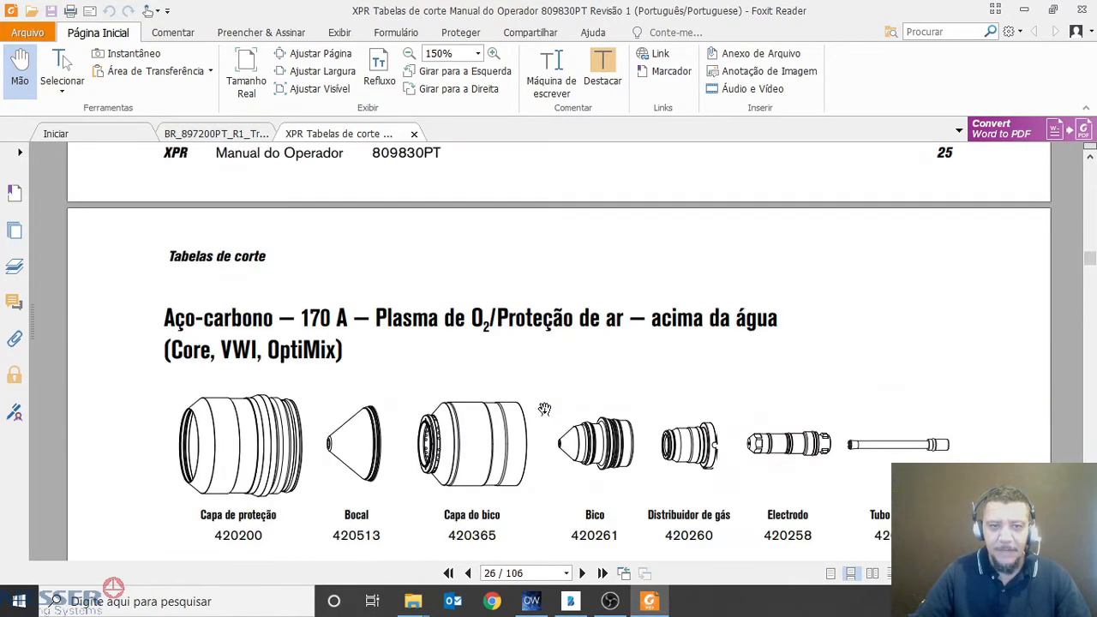
scroll(544, 409, "down", 8)
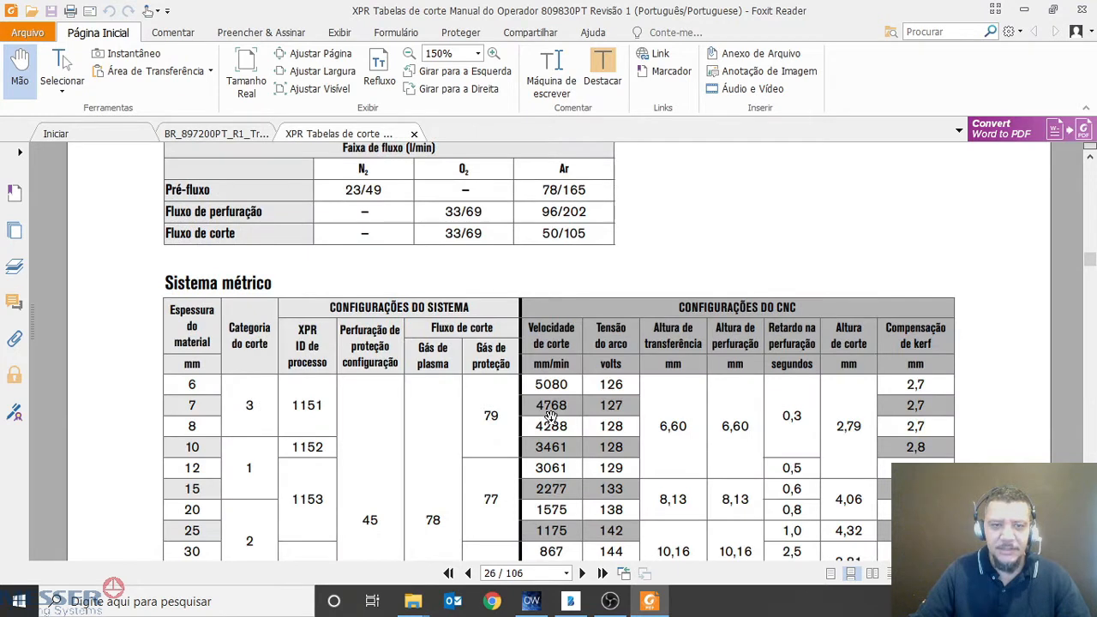
scroll(551, 417, "down", 1)
key("ctrl+alt+g")
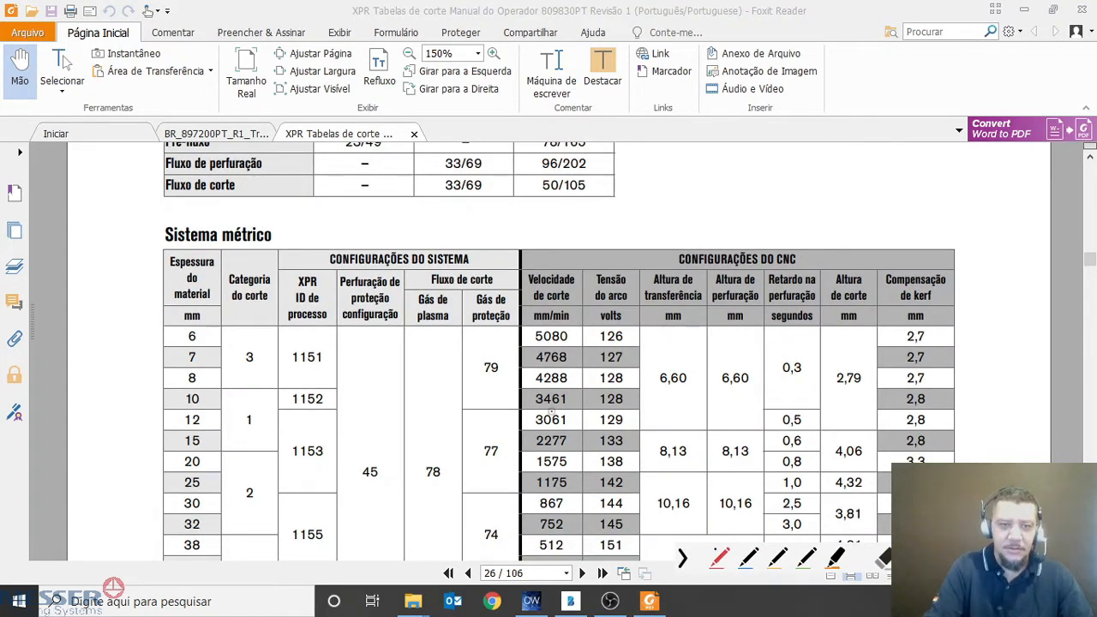
mouse_move(196, 383)
left_mouse_down()
mouse_move(180, 414)
mouse_move(202, 388)
left_mouse_up()
left_click_drag(259, 414, 252, 444)
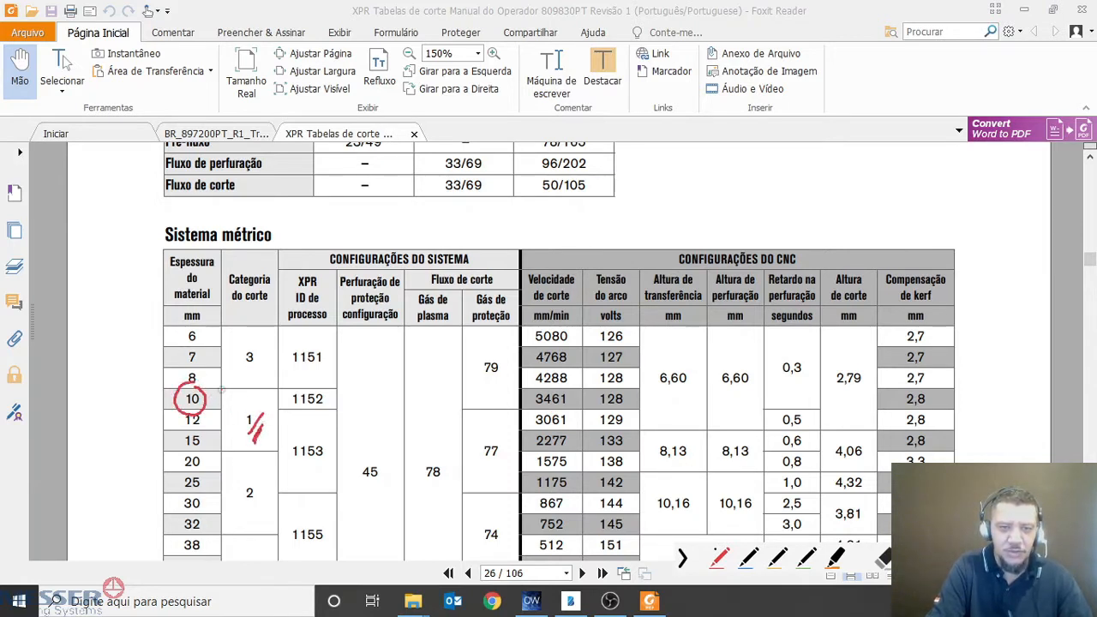
mouse_move(242, 387)
left_mouse_down()
mouse_move(294, 386)
mouse_move(240, 393)
left_mouse_up()
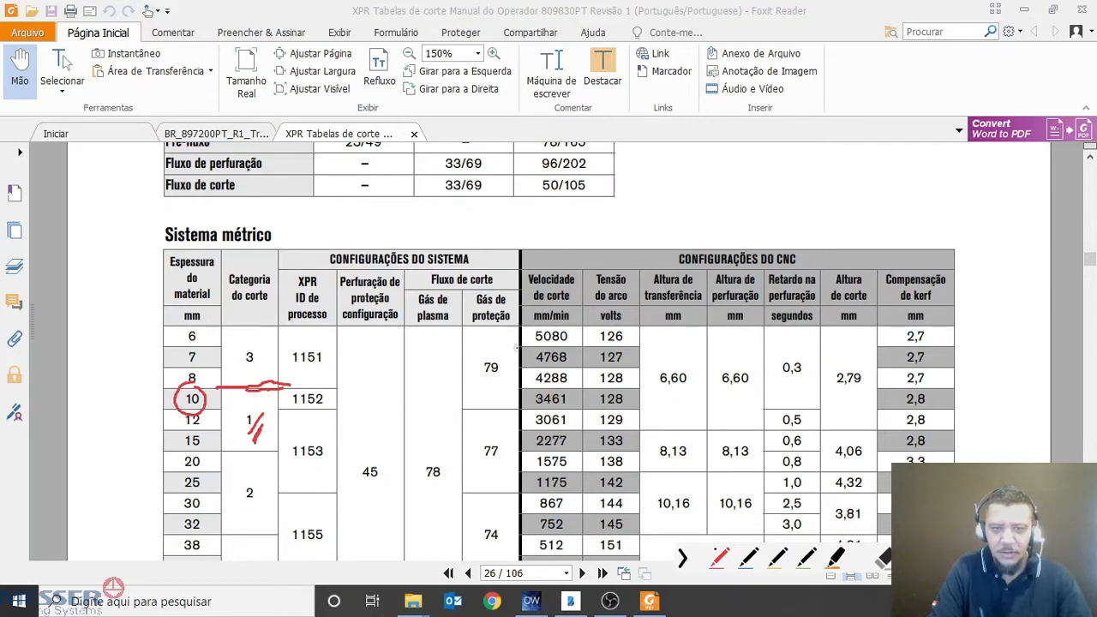
mouse_move(533, 408)
left_mouse_down()
mouse_move(572, 401)
mouse_move(538, 387)
left_mouse_up()
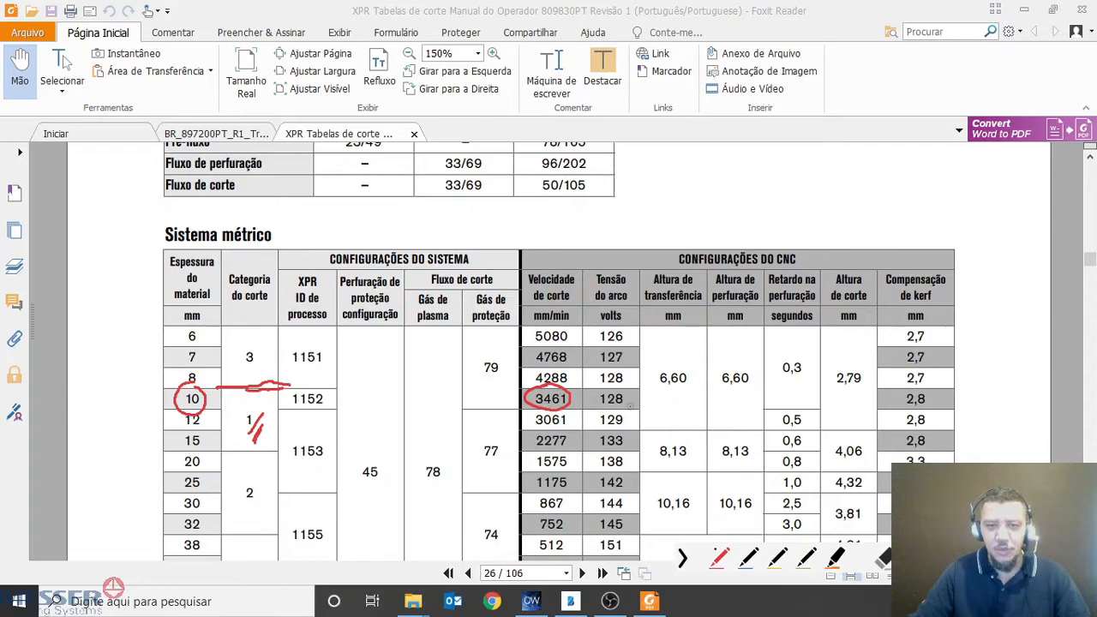
Examine the 130 A carbon steel O2/air cutting tables on pages 24 and 25 again for comparison with the other currents
scroll(546, 454, "up", 10)
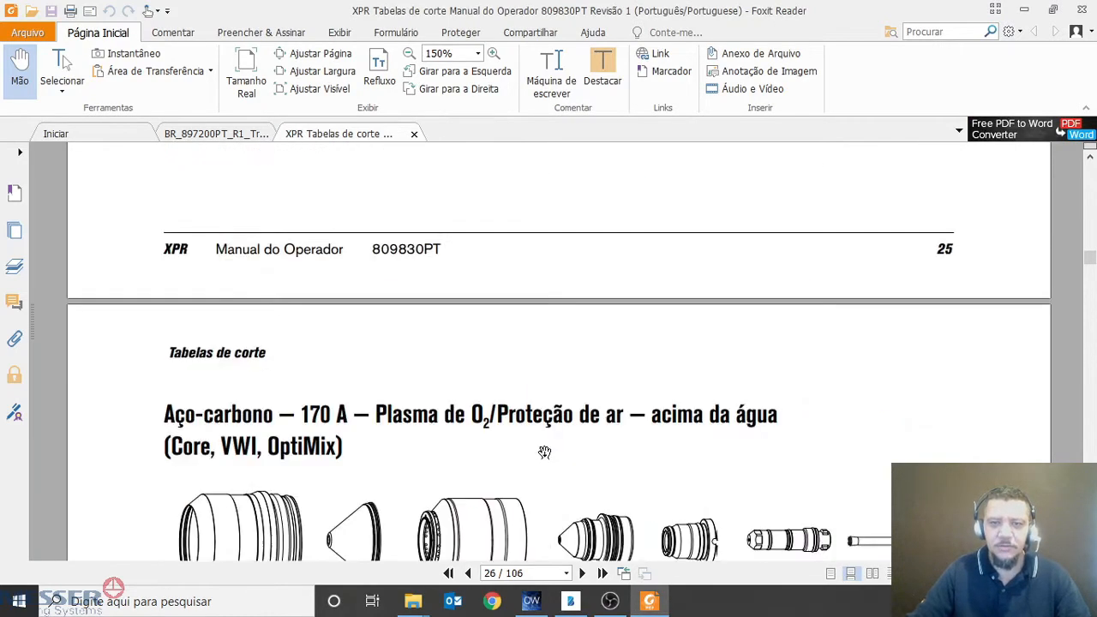
scroll(546, 454, "up", 5)
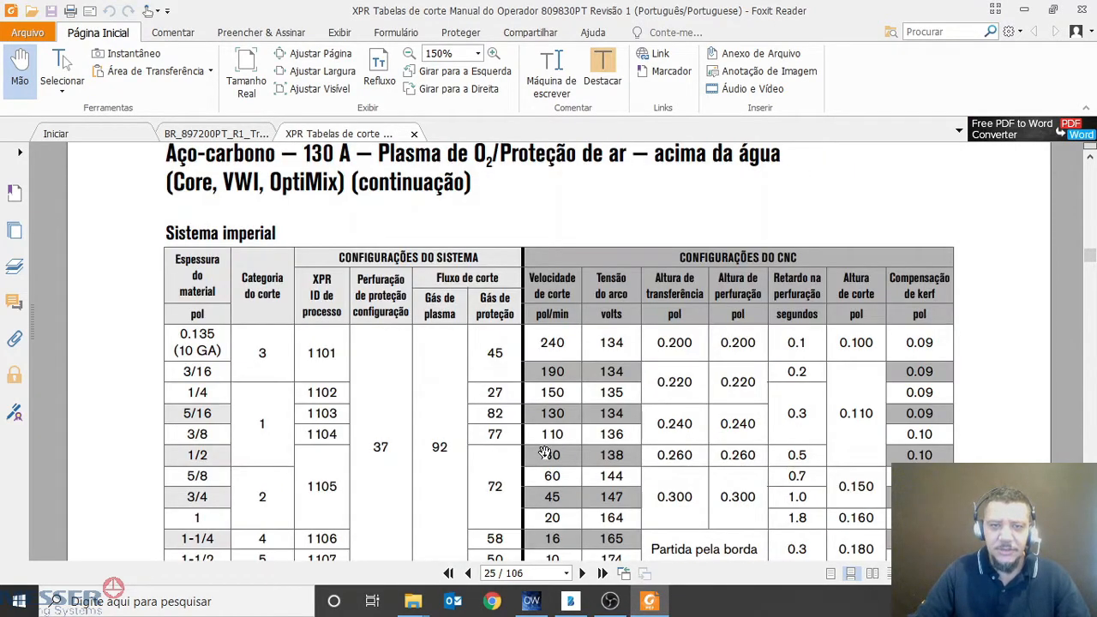
scroll(544, 452, "up", 15)
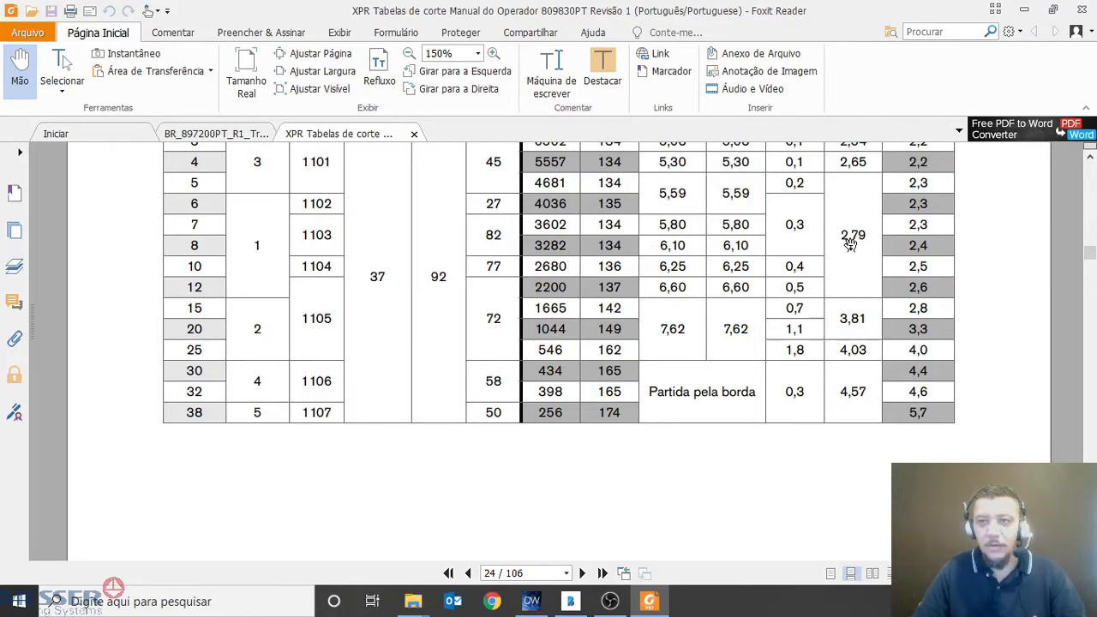
scroll(806, 284, "up", 15)
scroll(806, 284, "up", 15)
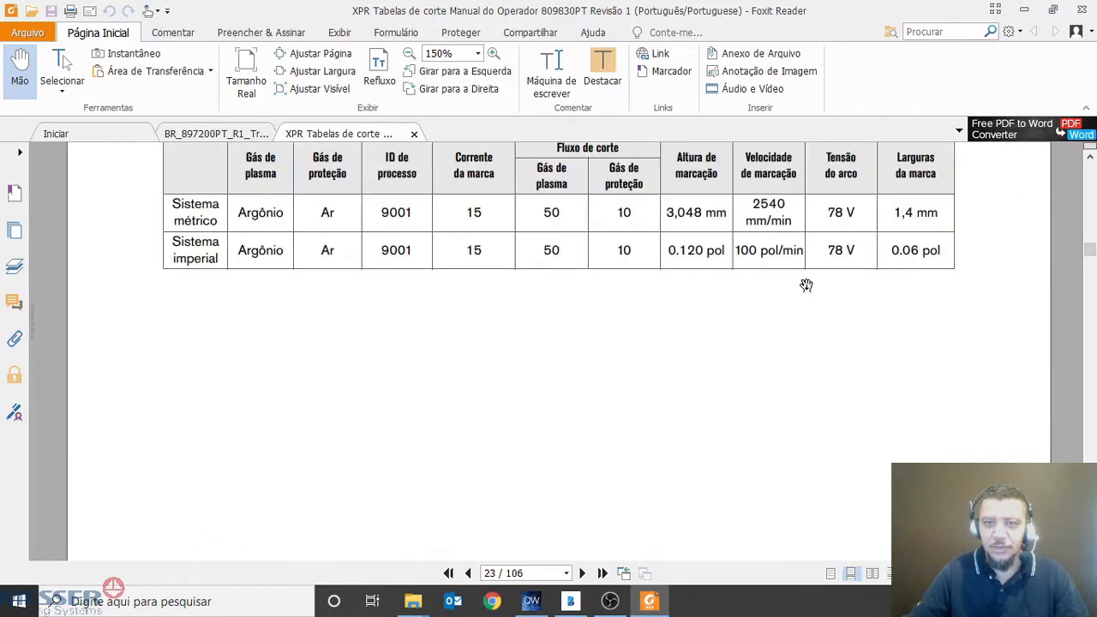
scroll(806, 285, "down", 15)
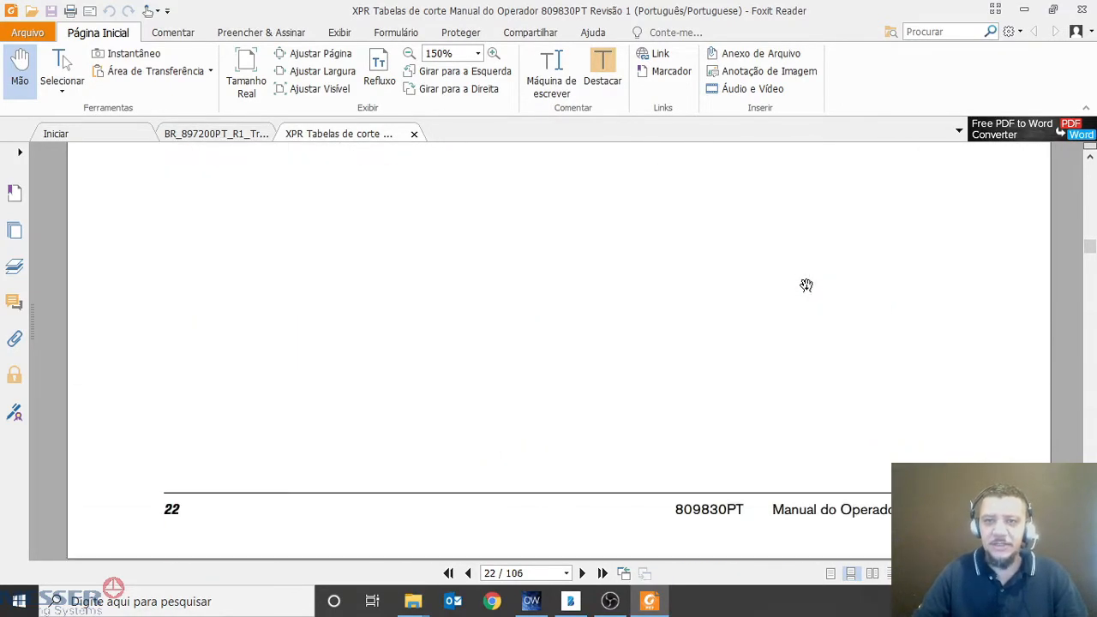
scroll(692, 519, "down", 10)
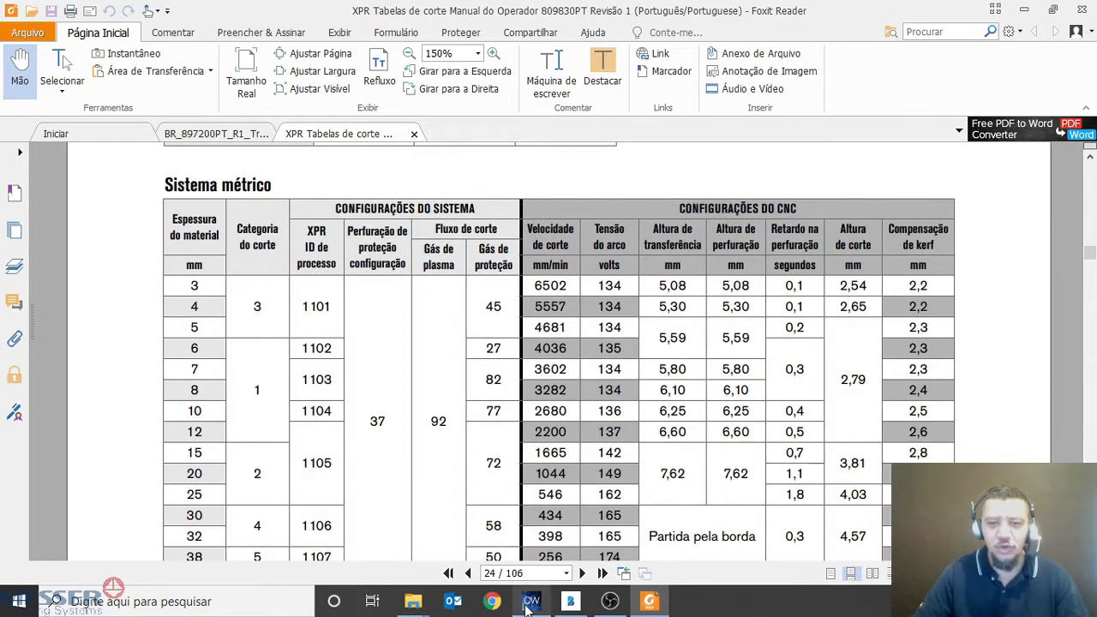
mouse_move(530, 603)
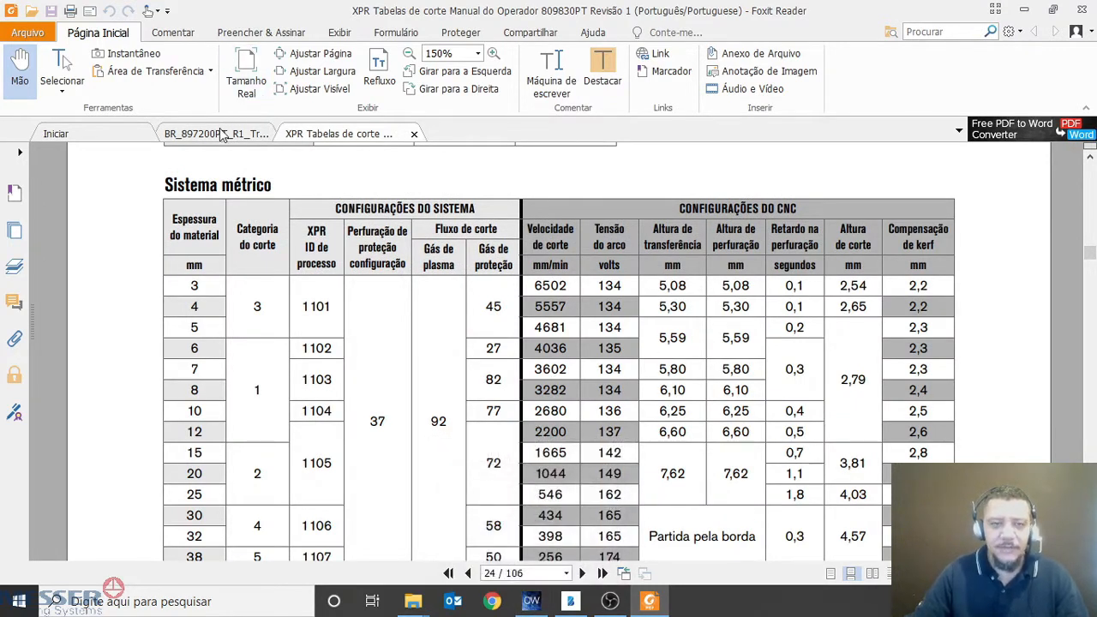
scroll(544, 360, "down", 5)
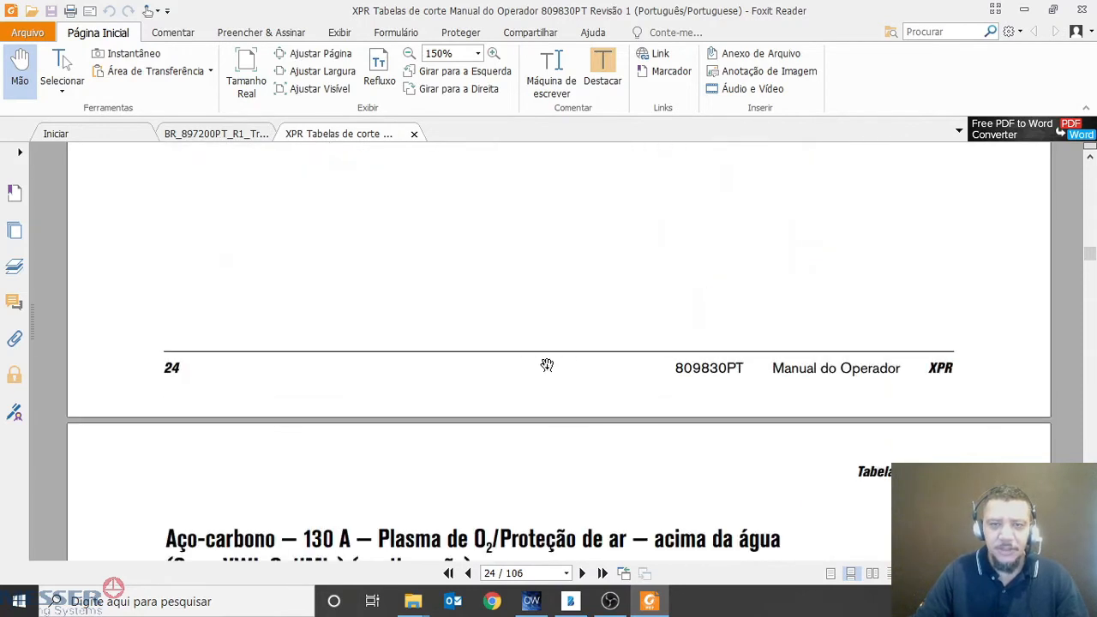
scroll(547, 366, "down", 4)
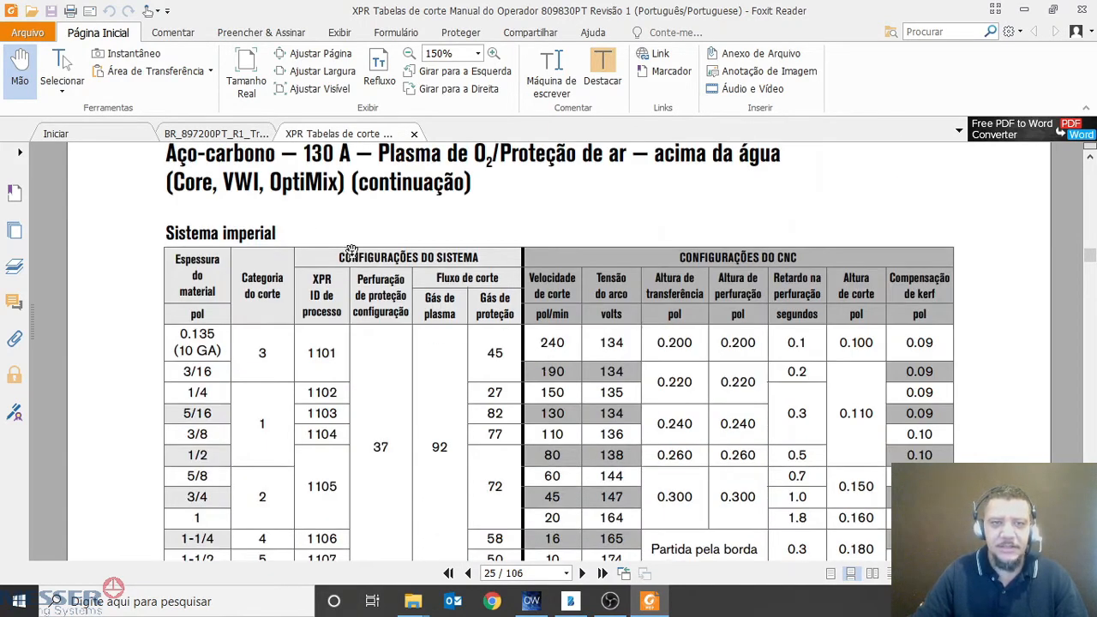
In the TrueHoleXPR PDF, circle the 10 mm column of the True Hole process table and underline the 80 A, 130 A and 170 A rows
left_click(219, 135)
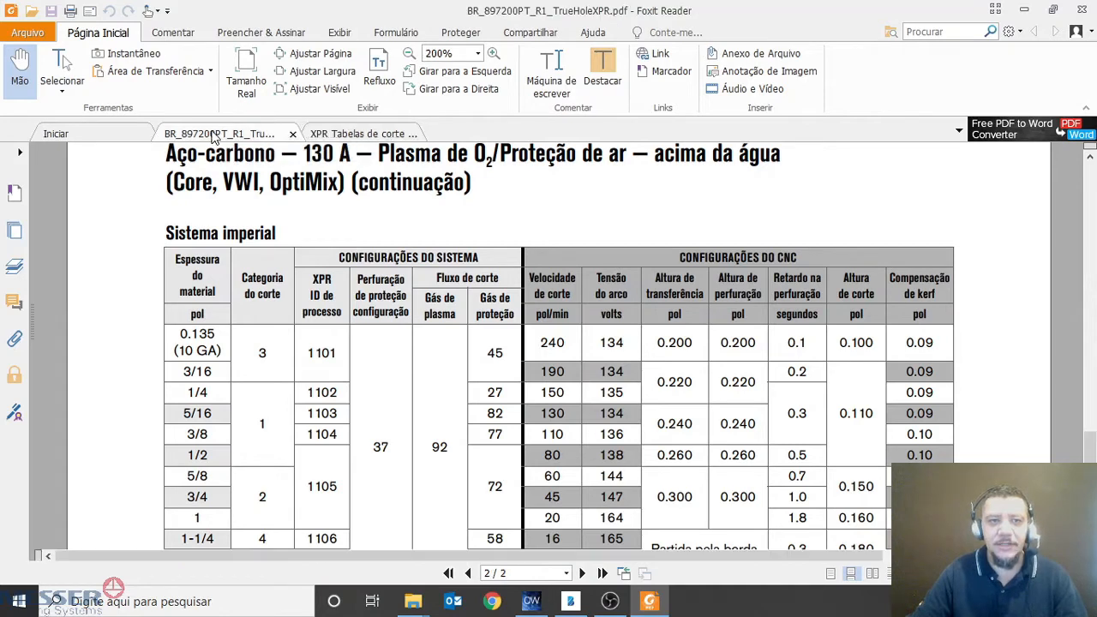
scroll(542, 202, "down", 1)
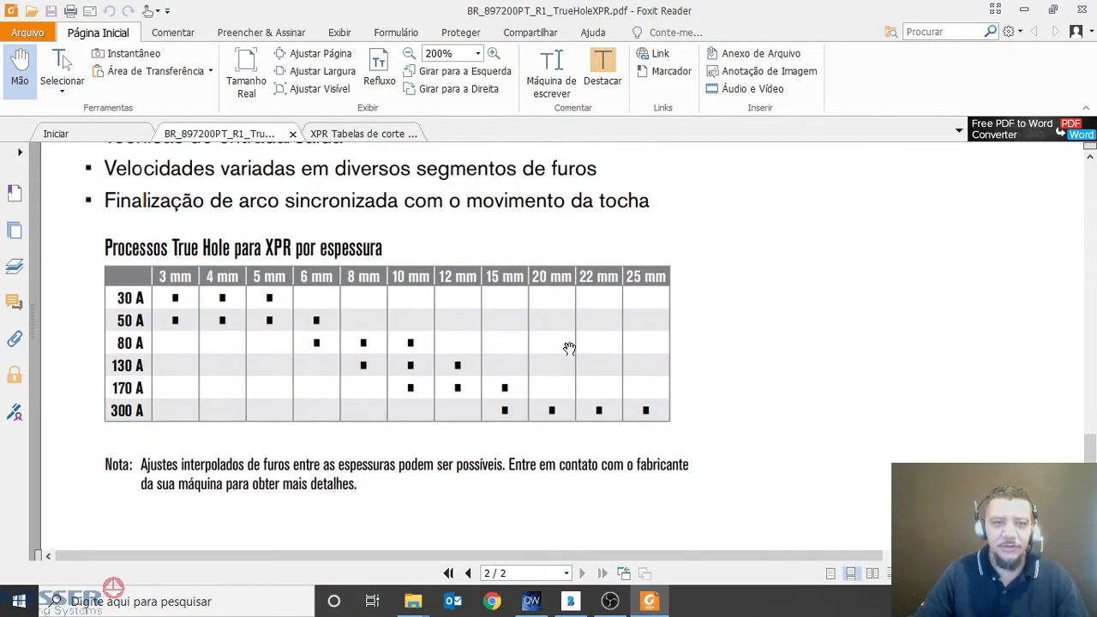
key("ctrl+alt+g")
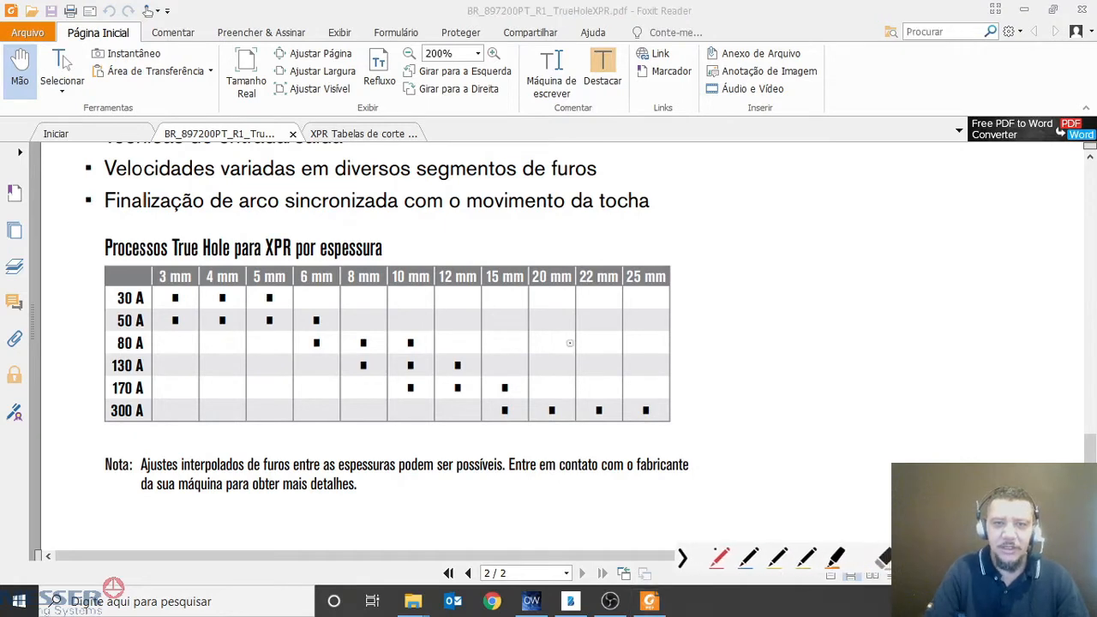
mouse_move(398, 259)
left_mouse_down()
mouse_move(386, 380)
mouse_move(414, 422)
mouse_move(423, 332)
mouse_move(394, 285)
left_mouse_up()
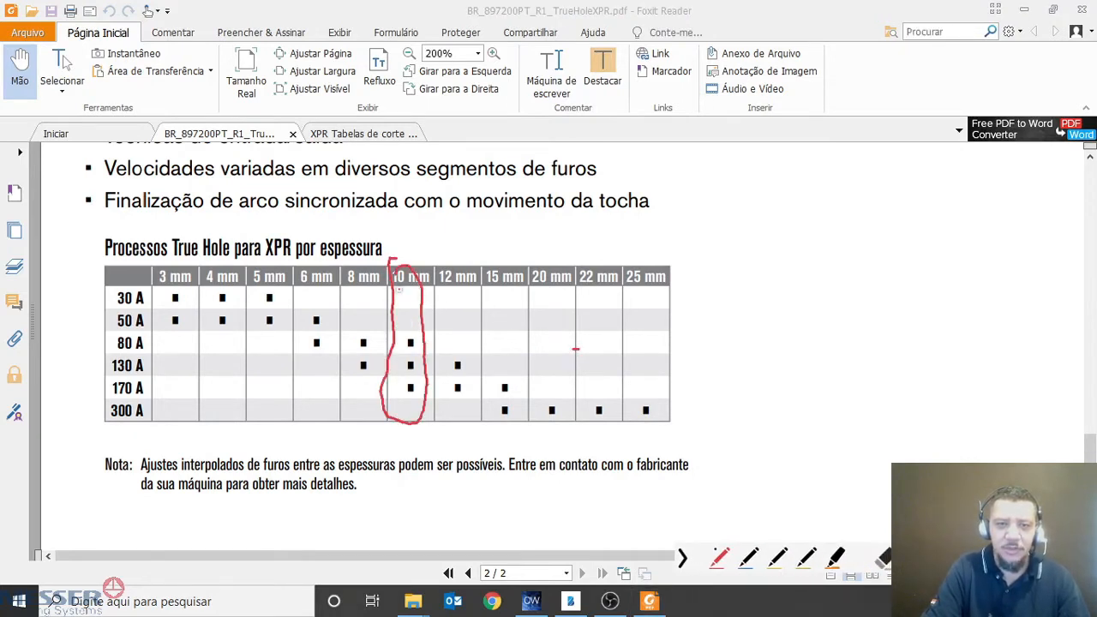
left_click_drag(406, 344, 224, 351)
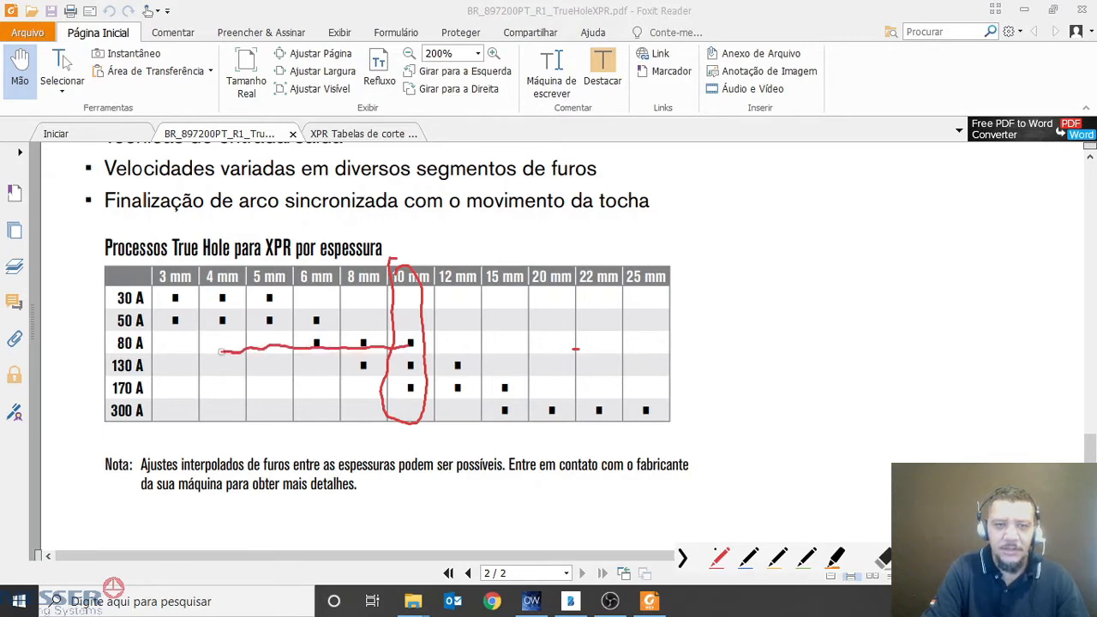
left_click_drag(390, 369, 290, 367)
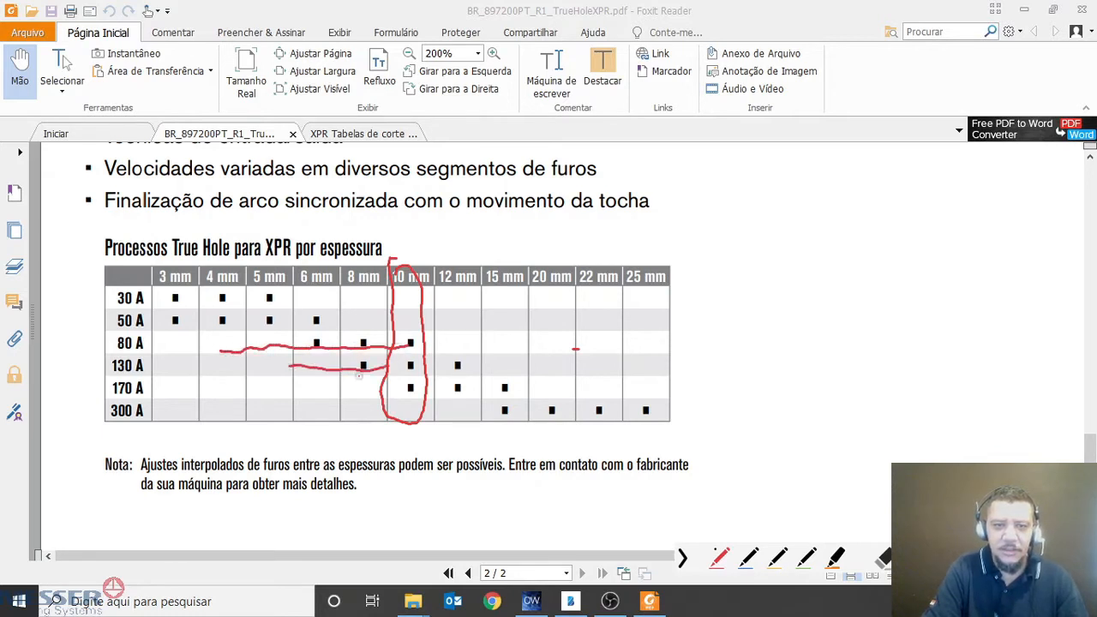
left_click_drag(394, 388, 206, 389)
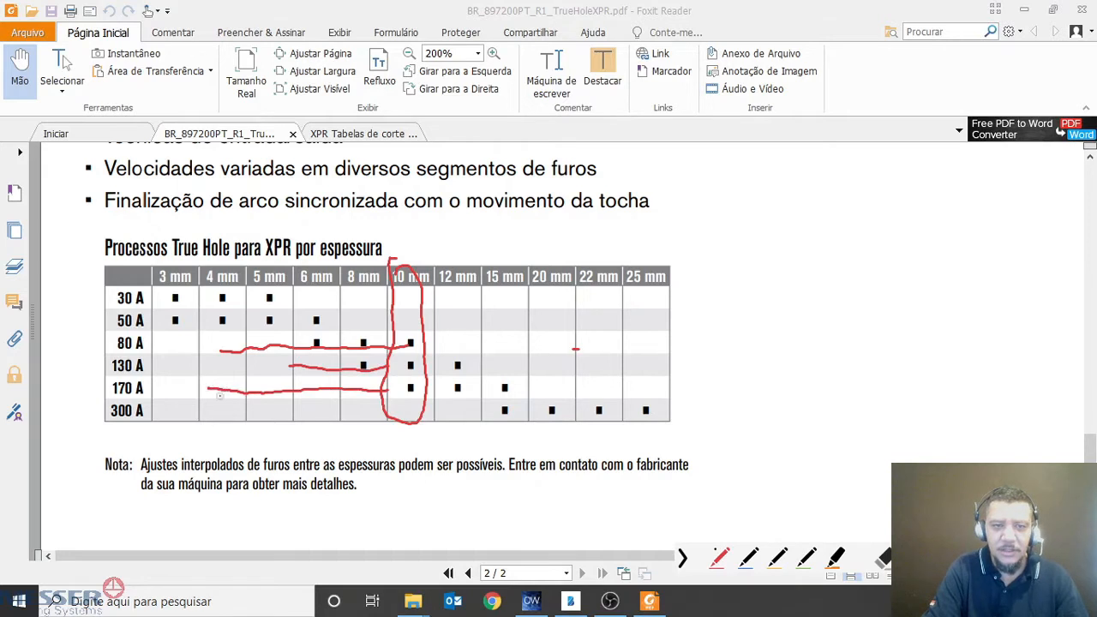
Circle the 170 A row in the True Hole table, and in OmniWin set the new nesting plan's process to XPR300-Core_MS_170
mouse_move(126, 377)
left_mouse_down()
mouse_move(116, 410)
mouse_move(156, 391)
mouse_move(262, 381)
left_mouse_up()
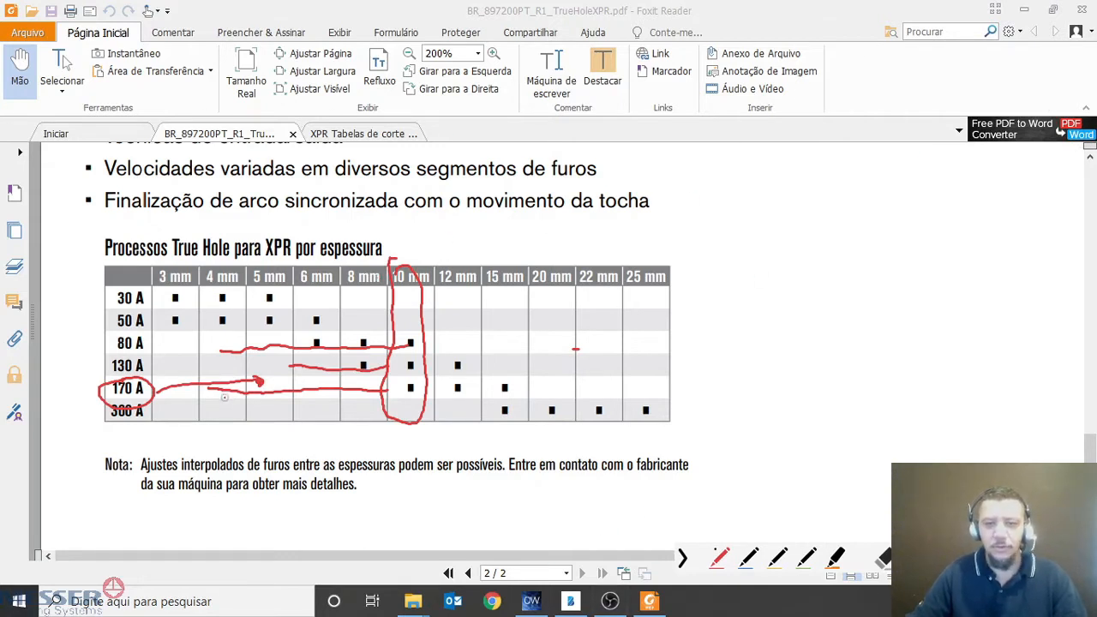
key("Escape")
left_click(533, 601)
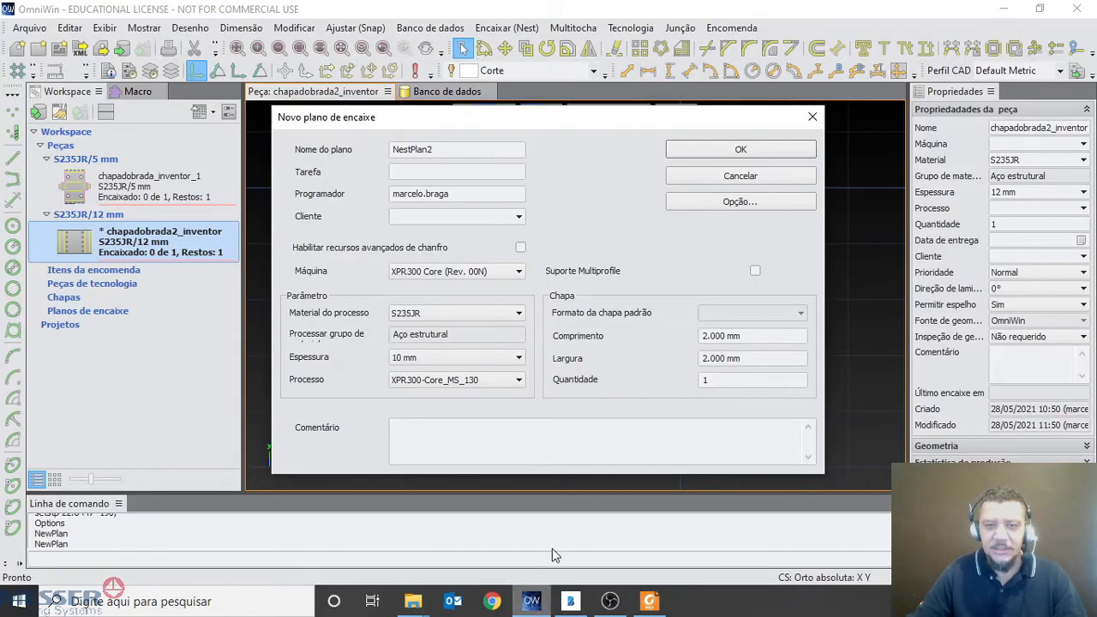
left_click(471, 381)
left_click(487, 407)
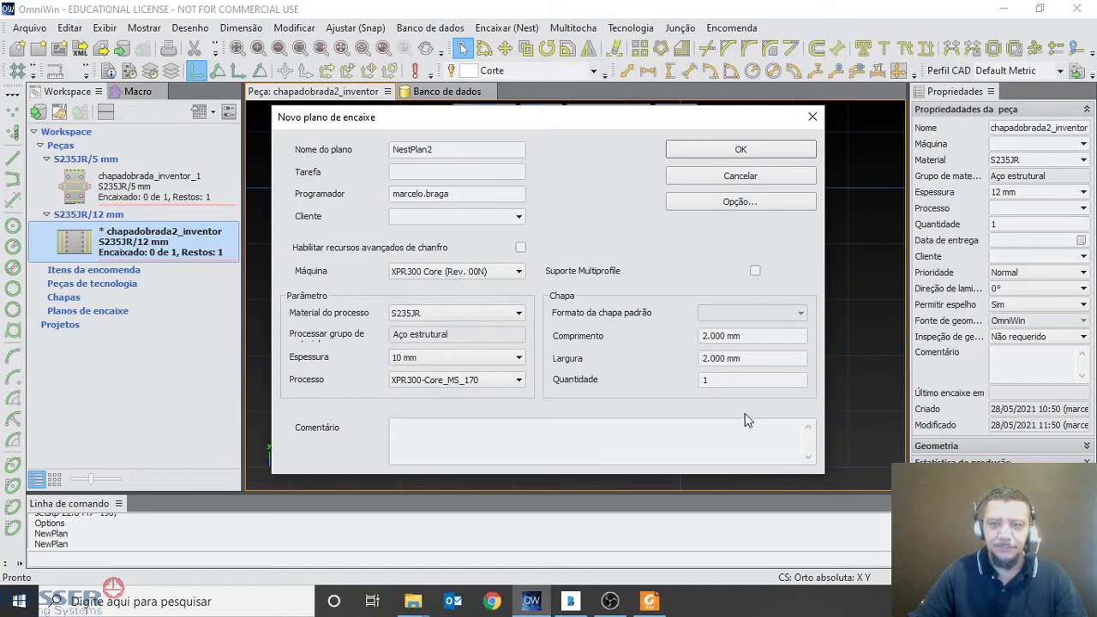
left_click(450, 153)
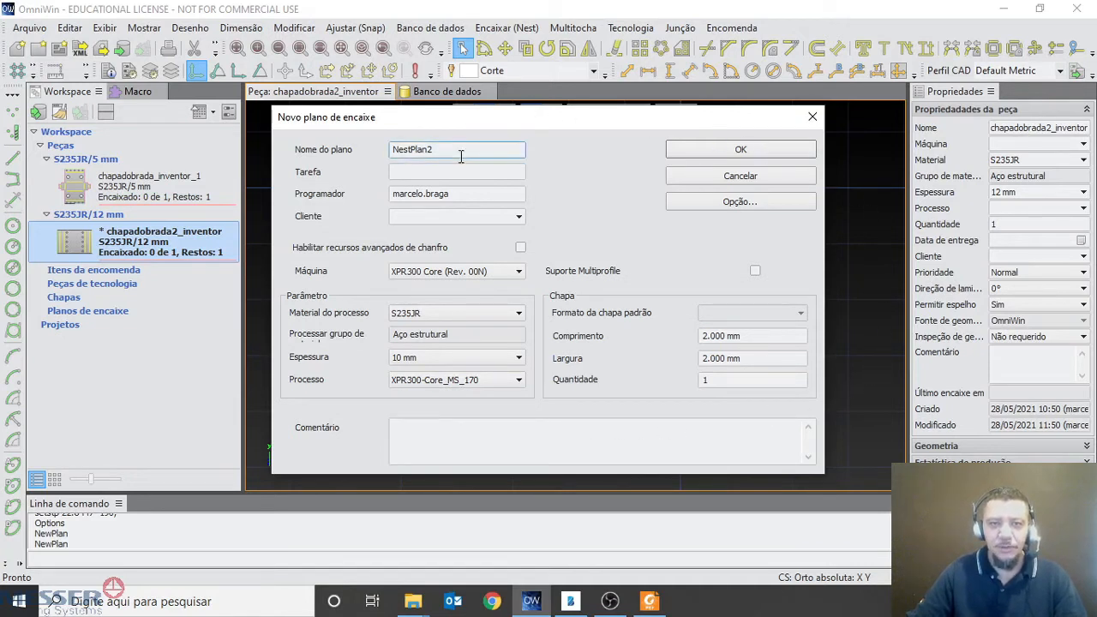
left_click(433, 172)
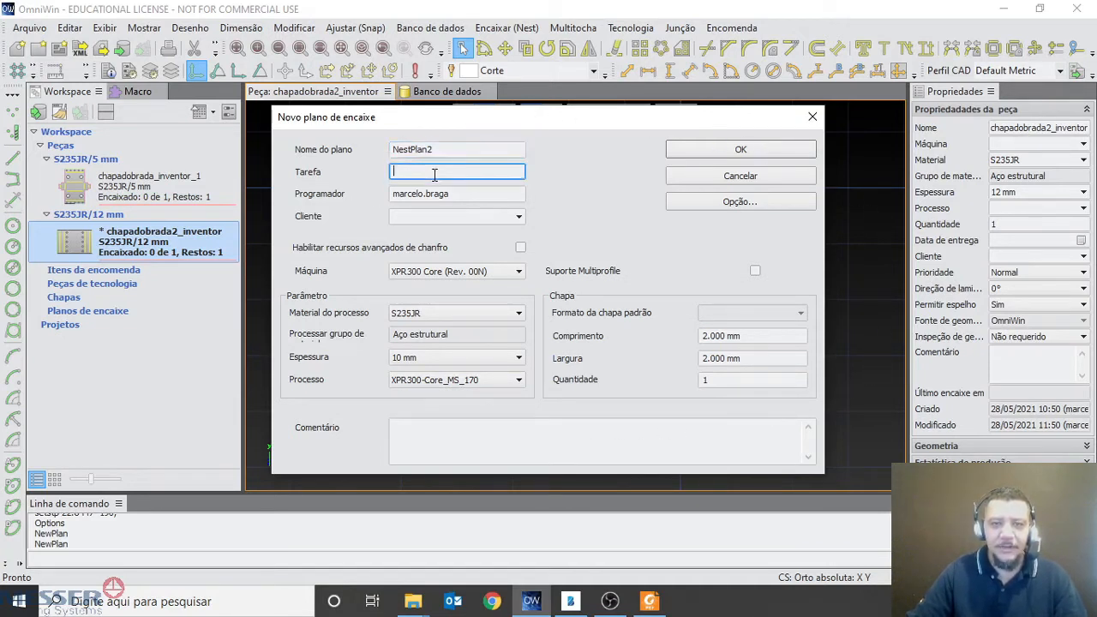
left_click(448, 195)
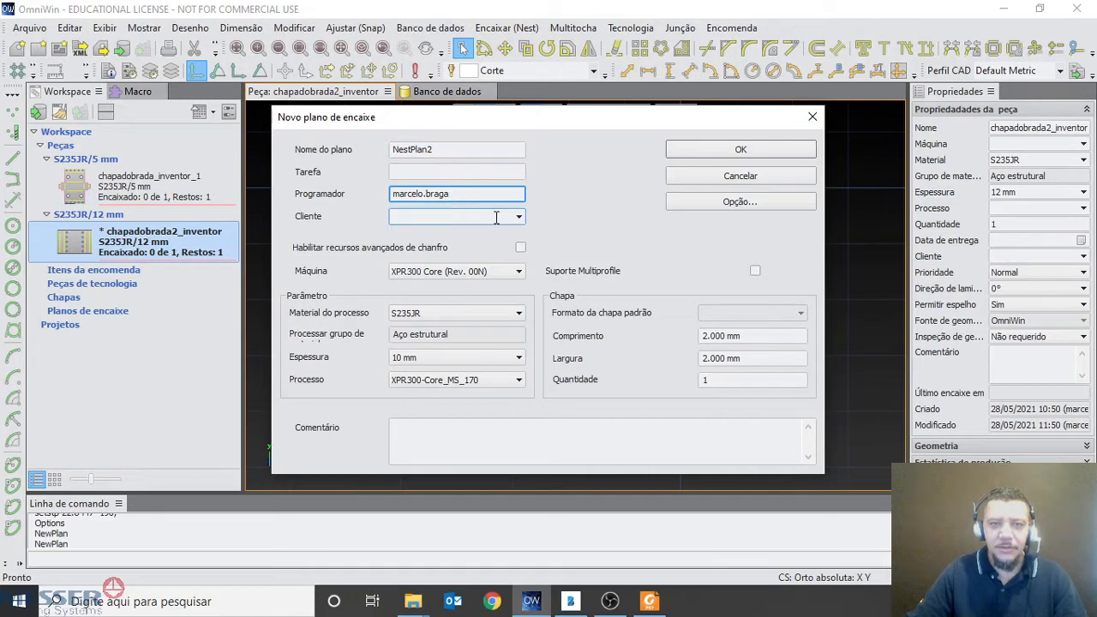
left_click(467, 147)
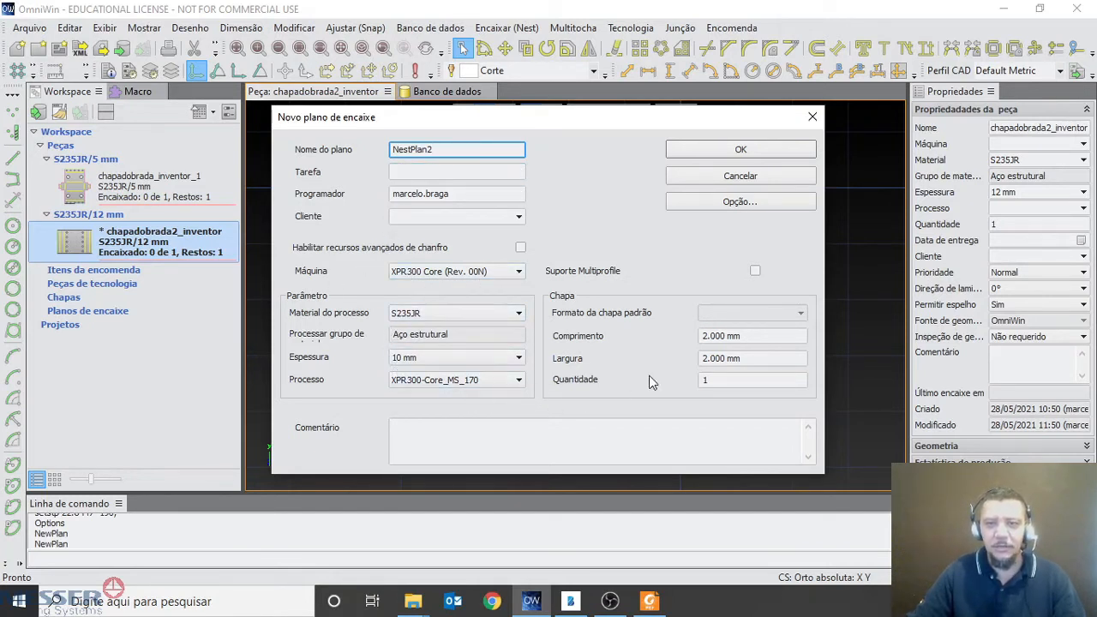
Set the sheet length to 6000 mm and the width to 2440 mm, and create the nesting plan
left_click_drag(785, 336, 587, 339)
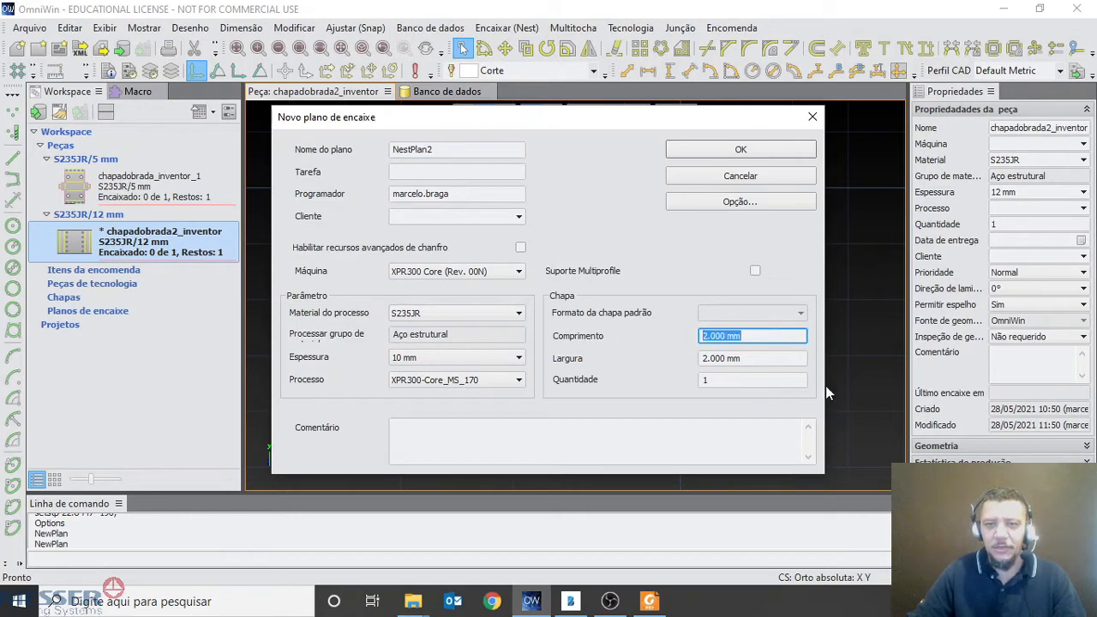
type("6000")
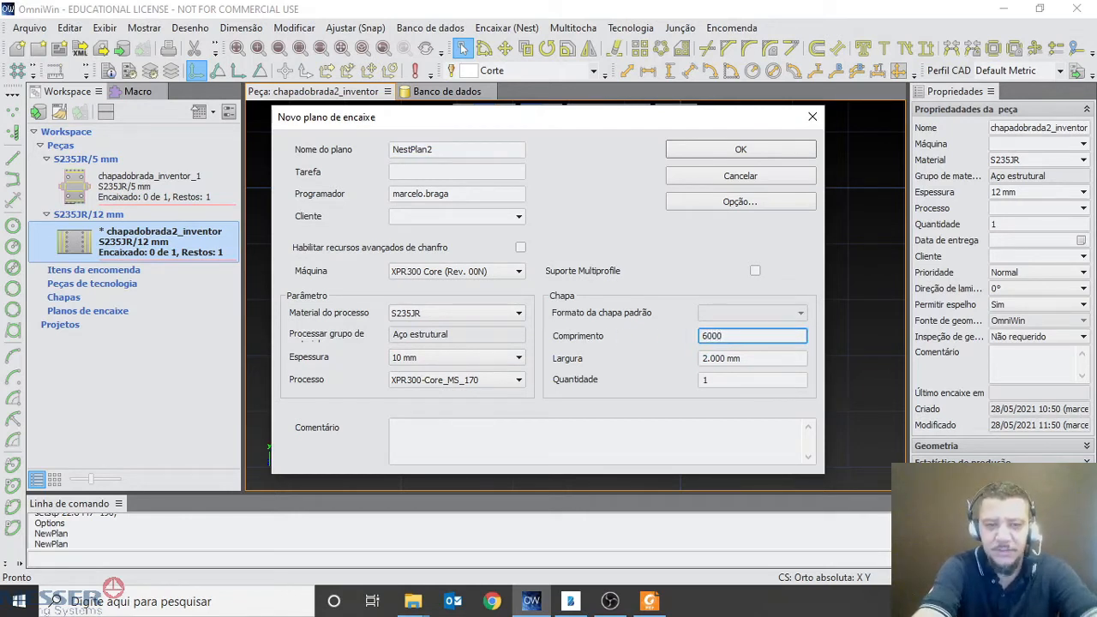
key("Tab")
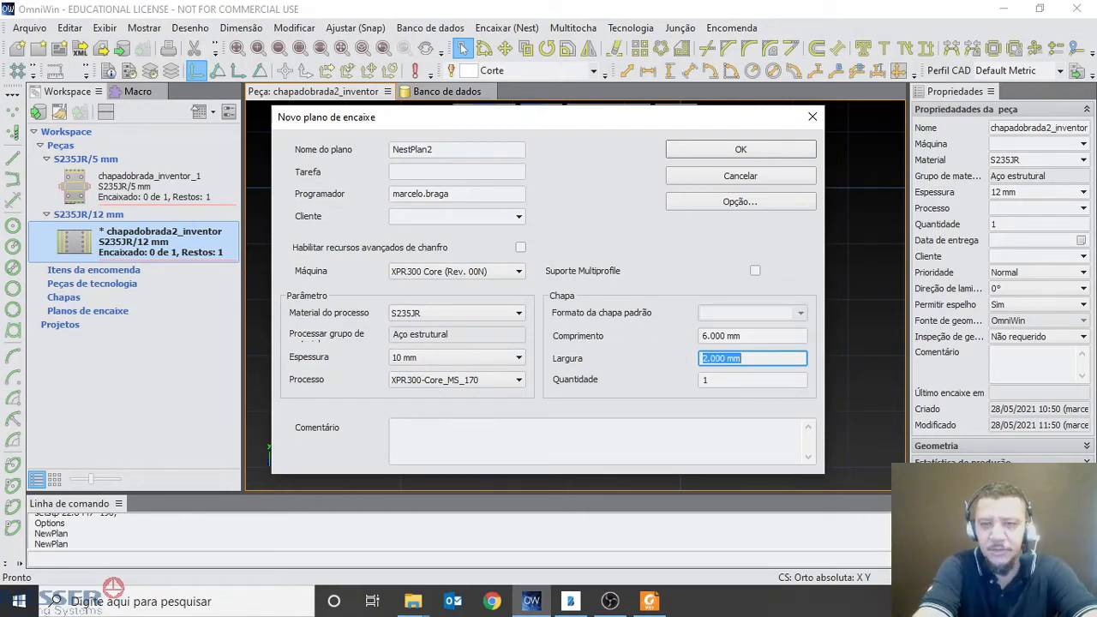
type("2440")
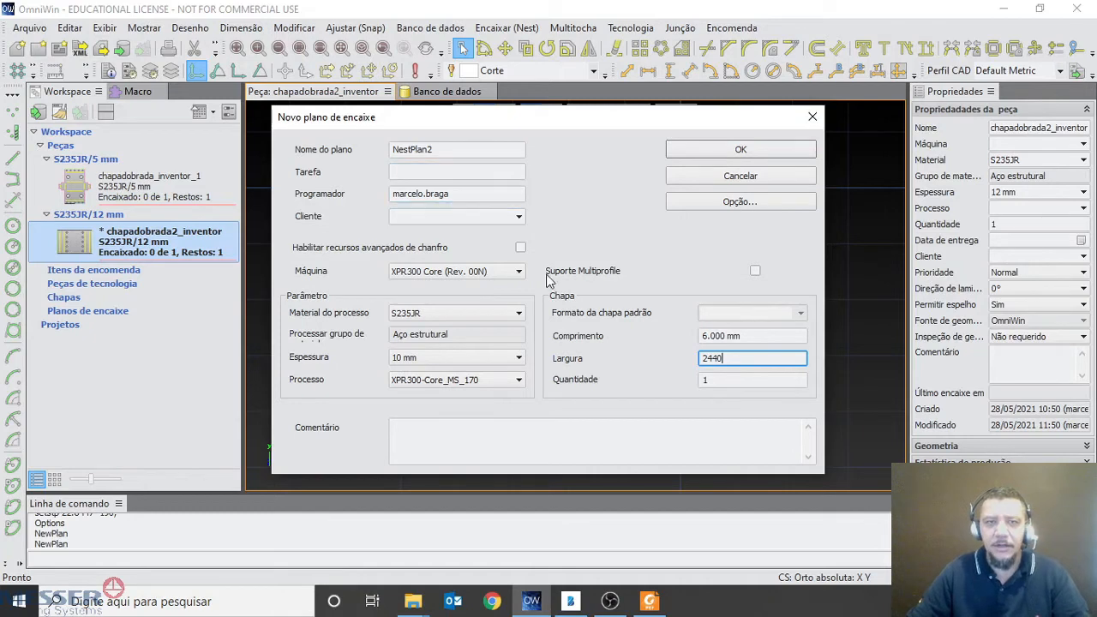
left_click(740, 151)
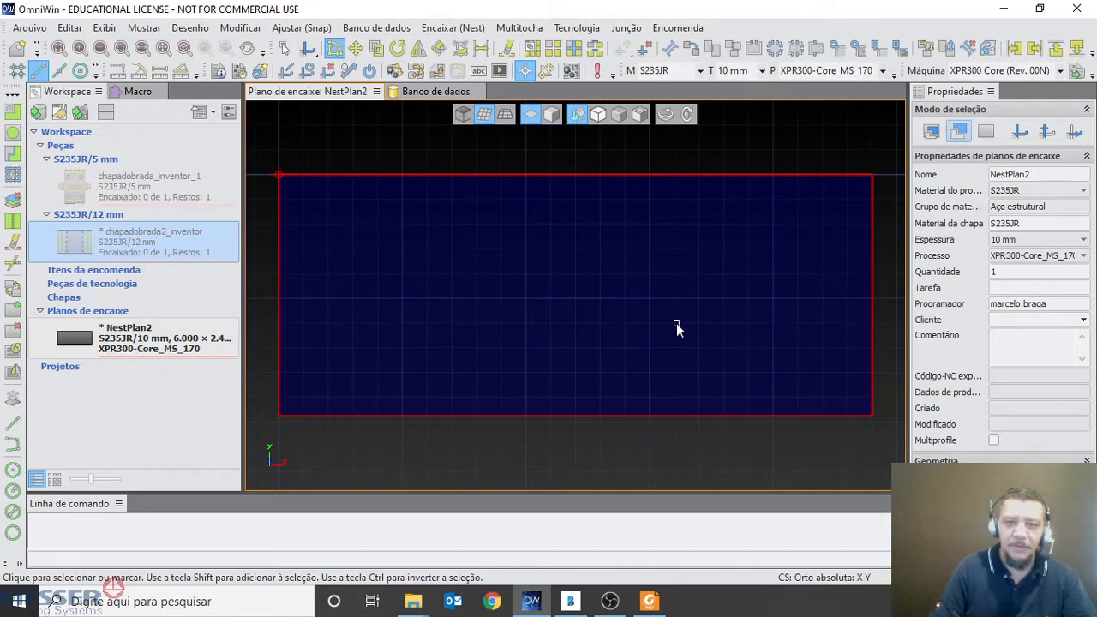
Mark NestPlan2's workspace entry, its active material, thickness, process and machine, and its nesting plan properties with the screen pen
key("ctrl+alt+g")
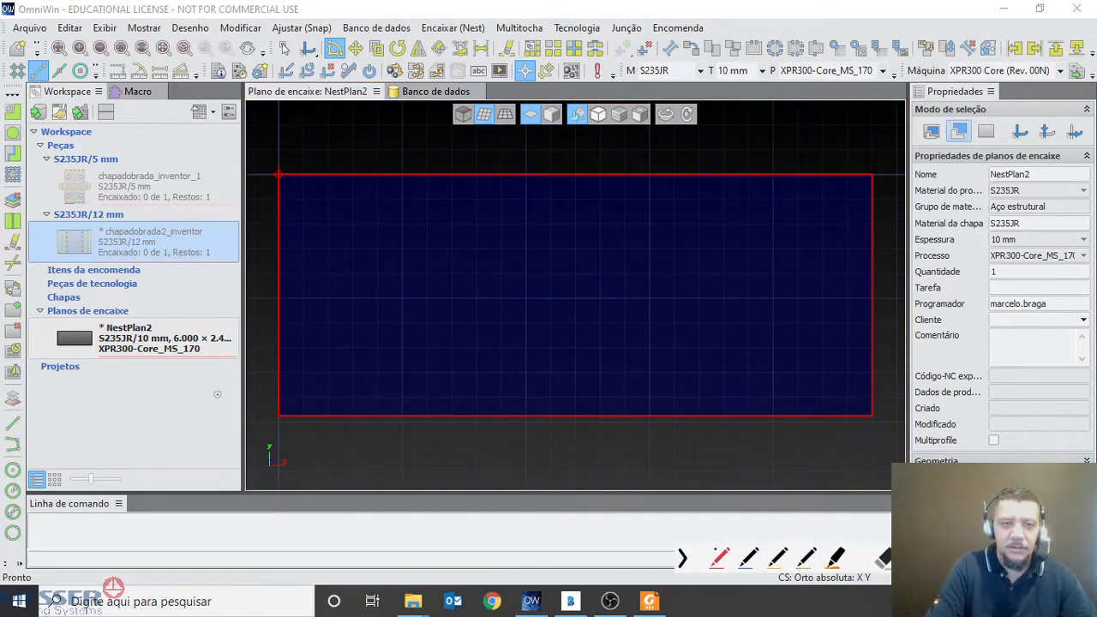
mouse_move(92, 316)
left_mouse_down()
mouse_move(125, 336)
mouse_move(107, 310)
left_mouse_up()
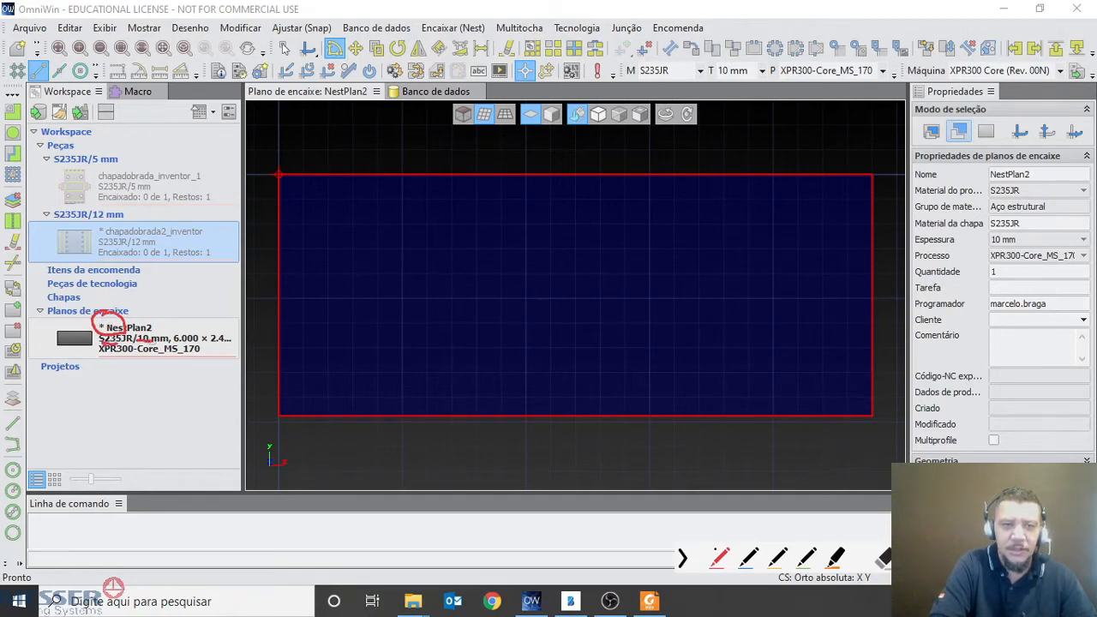
left_click_drag(119, 361, 201, 360)
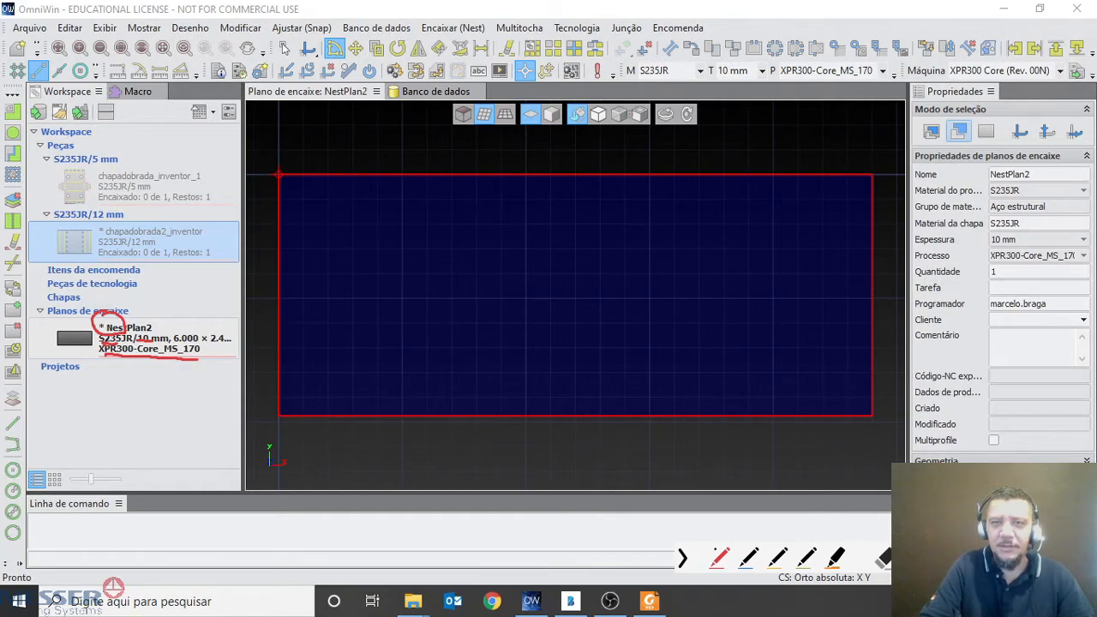
mouse_move(652, 69)
left_mouse_down()
mouse_move(664, 45)
mouse_move(632, 54)
mouse_move(678, 81)
mouse_move(674, 47)
mouse_move(725, 53)
mouse_move(710, 85)
mouse_move(748, 46)
mouse_move(717, 50)
mouse_move(770, 59)
mouse_move(771, 85)
mouse_move(883, 80)
mouse_move(853, 48)
mouse_move(772, 52)
left_mouse_up()
left_click_drag(892, 43, 930, 65)
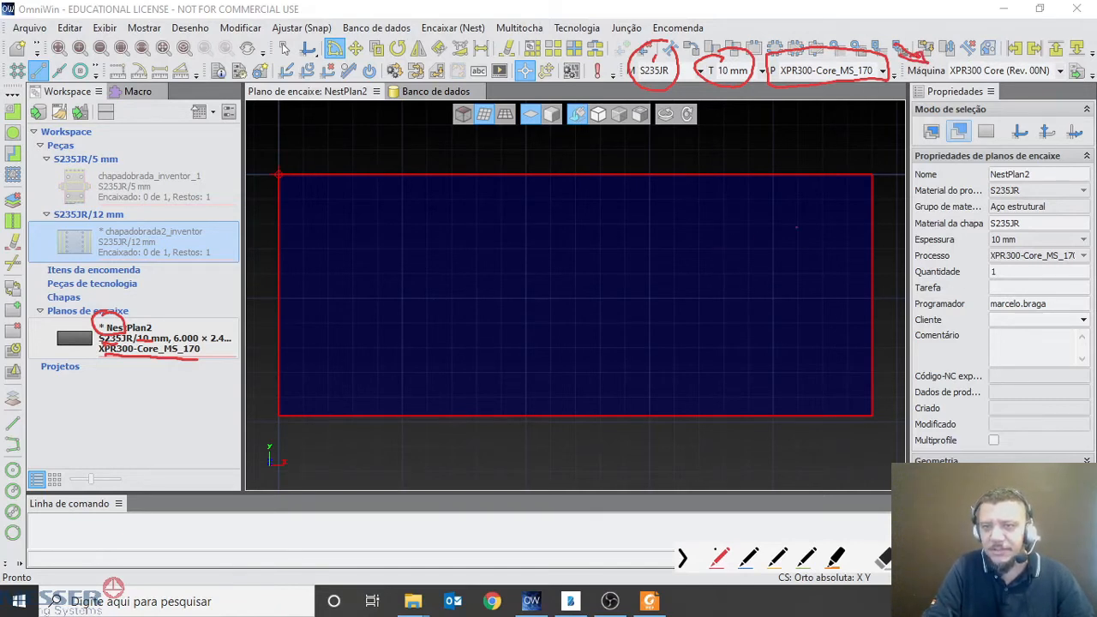
mouse_move(904, 168)
left_mouse_down()
mouse_move(955, 164)
mouse_move(910, 175)
mouse_move(963, 177)
mouse_move(958, 302)
mouse_move(1003, 347)
mouse_move(1082, 319)
mouse_move(1088, 150)
mouse_move(990, 144)
mouse_move(971, 159)
left_mouse_up()
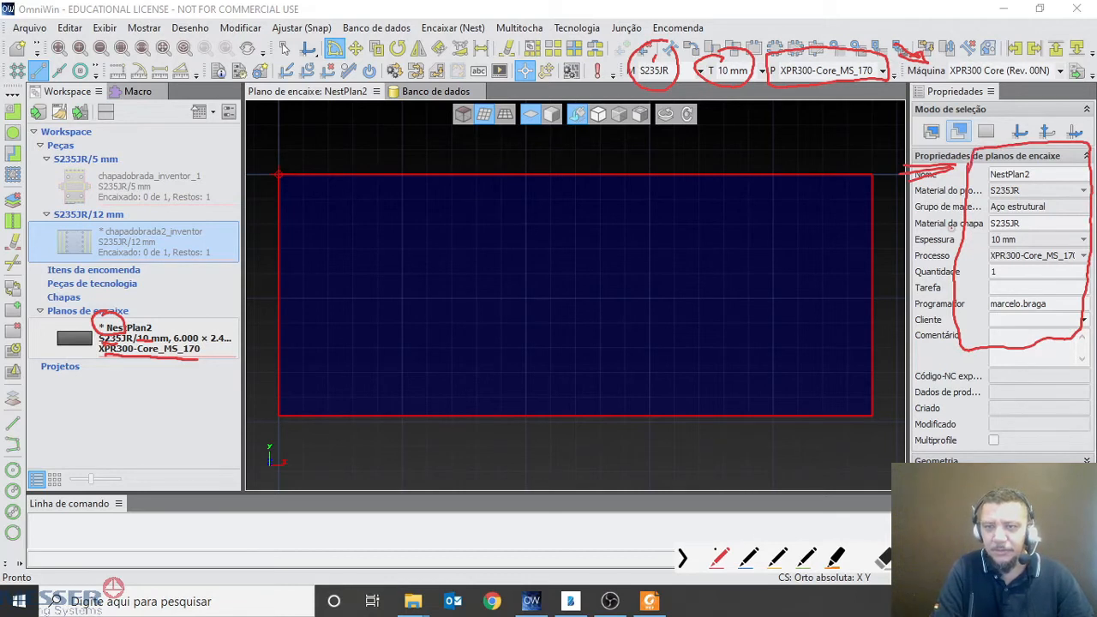
key("Escape")
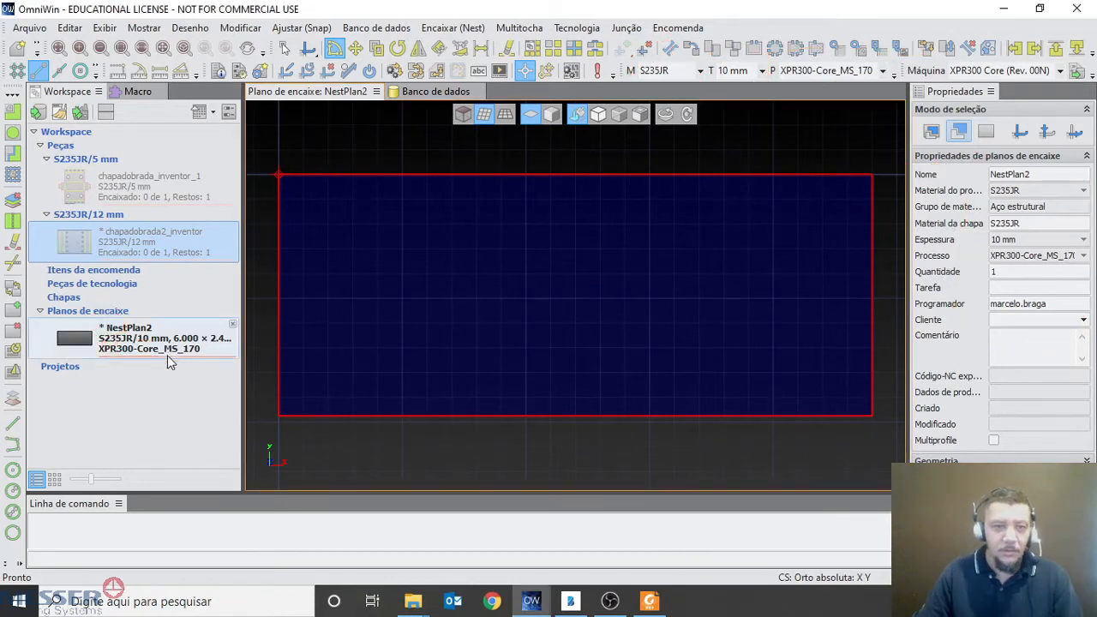
Start another nesting plan with the advanced bevel features enabled and XPR Sample as the machine
left_click(30, 28)
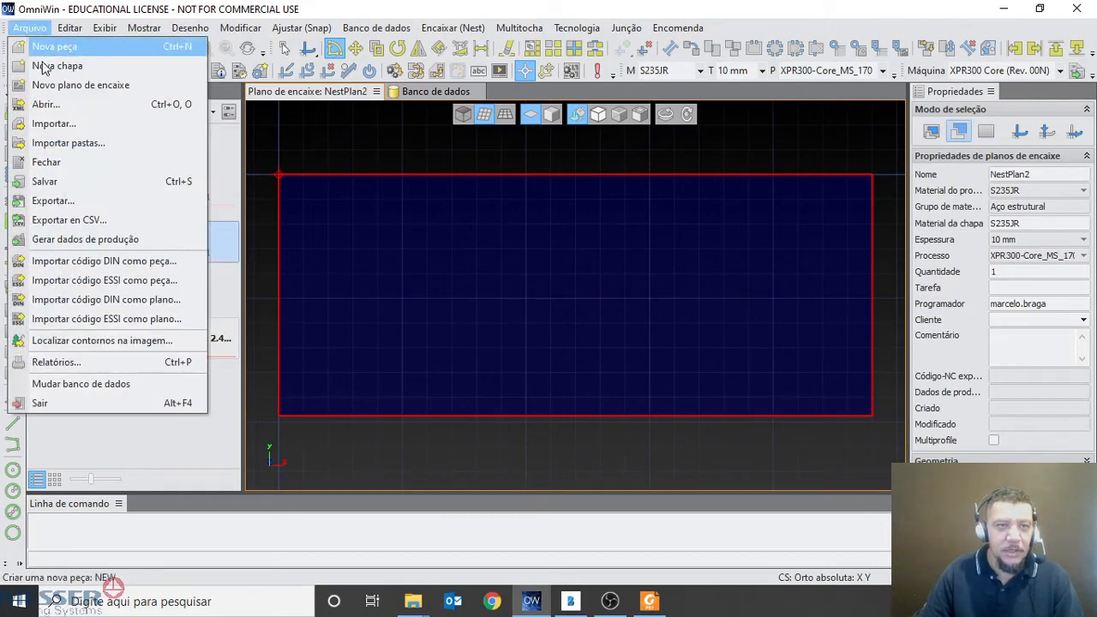
left_click(81, 85)
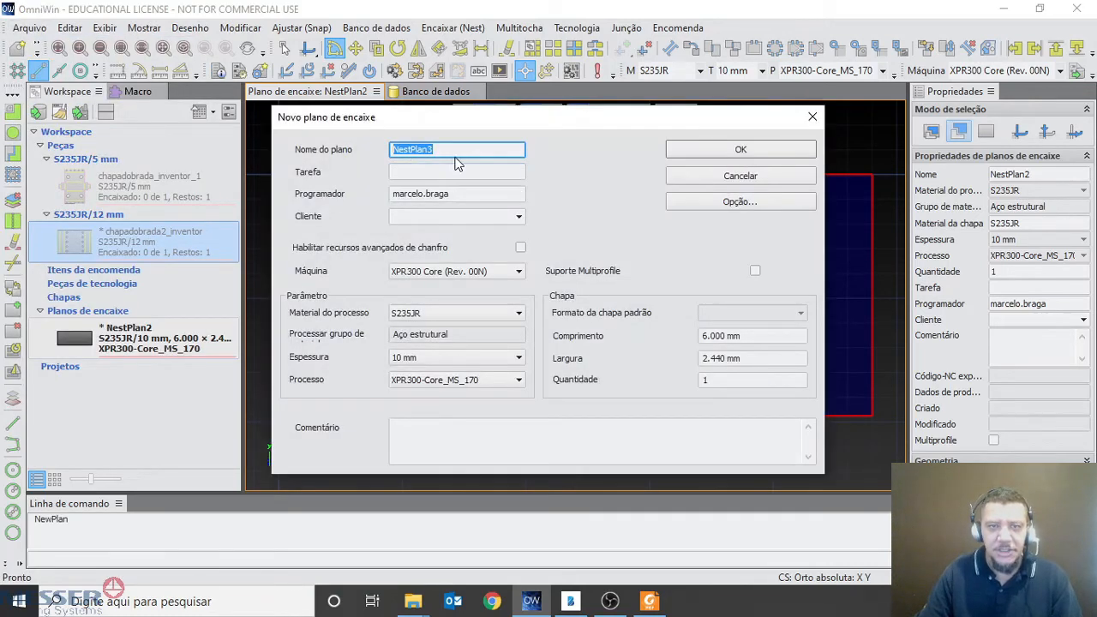
left_click(463, 148)
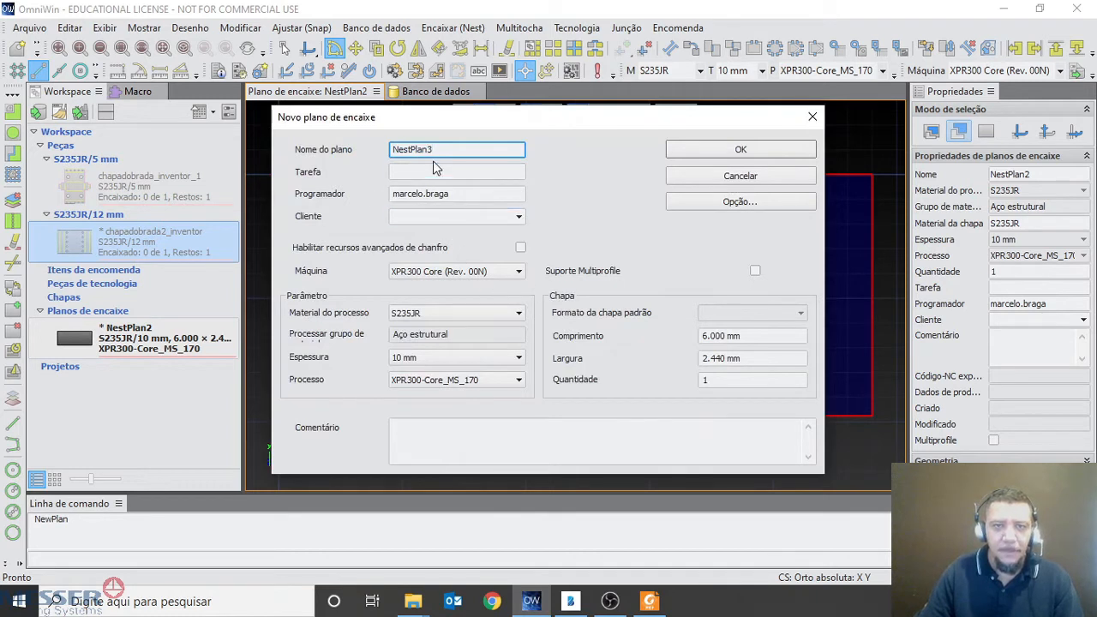
left_click(520, 249)
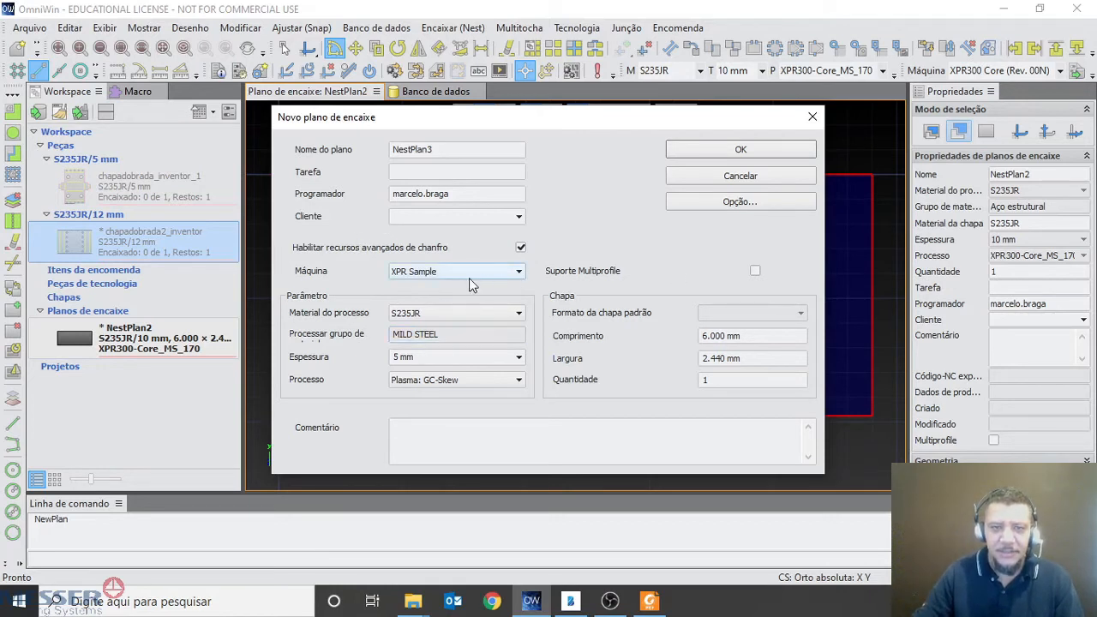
left_click(517, 273)
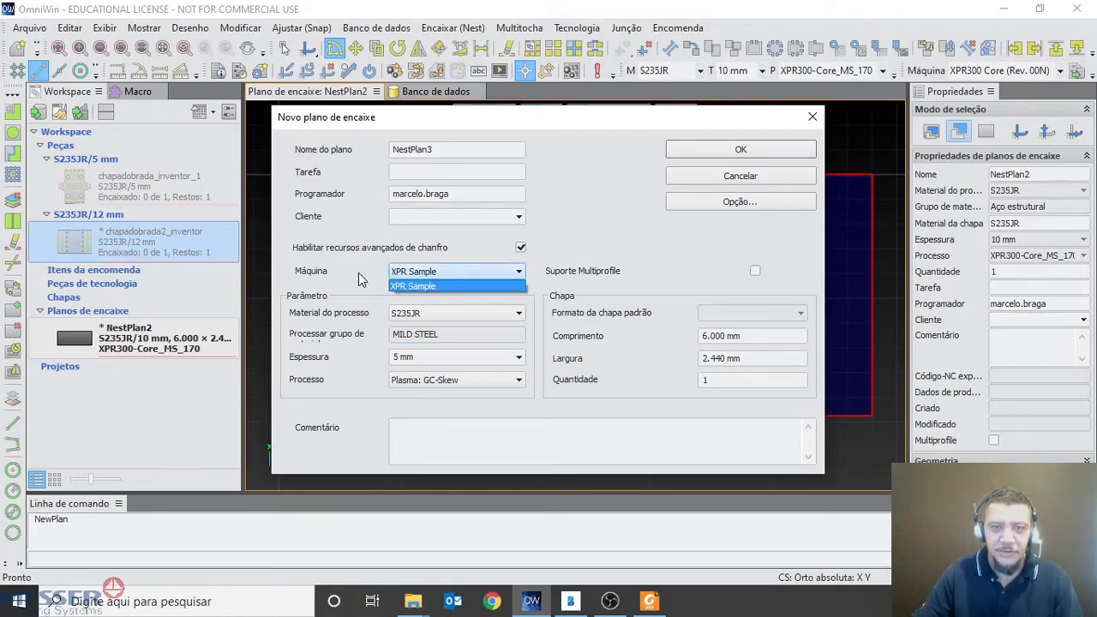
left_click(425, 286)
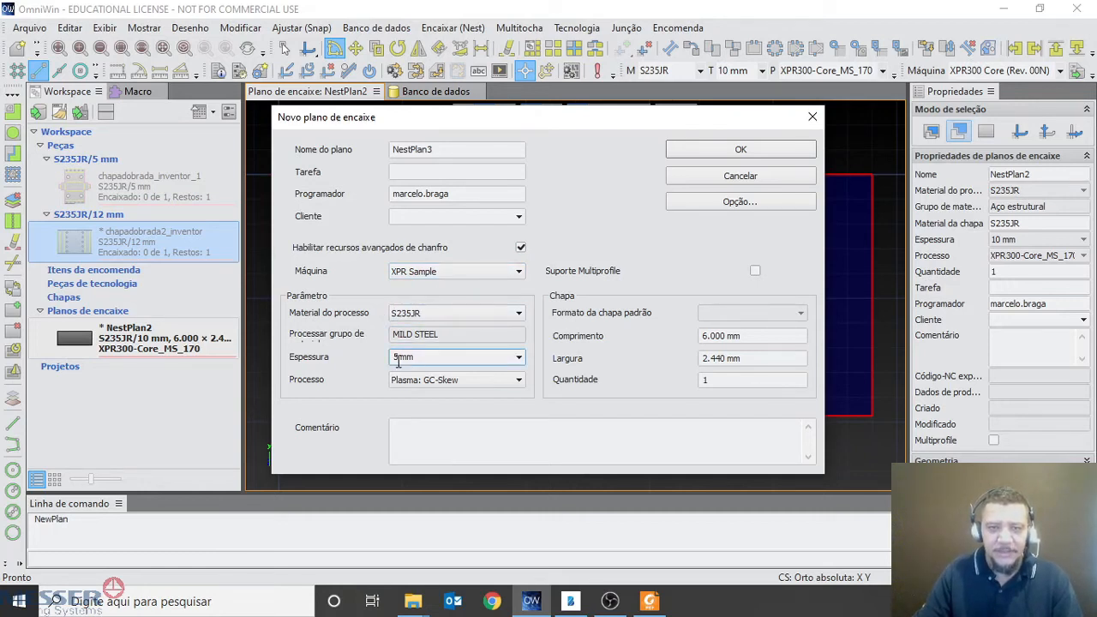
Set the bevel plan's thickness to 12 mm with the process Plasma: GC-Skew, and check the sheet length and width
left_click(505, 358)
left_click(455, 383)
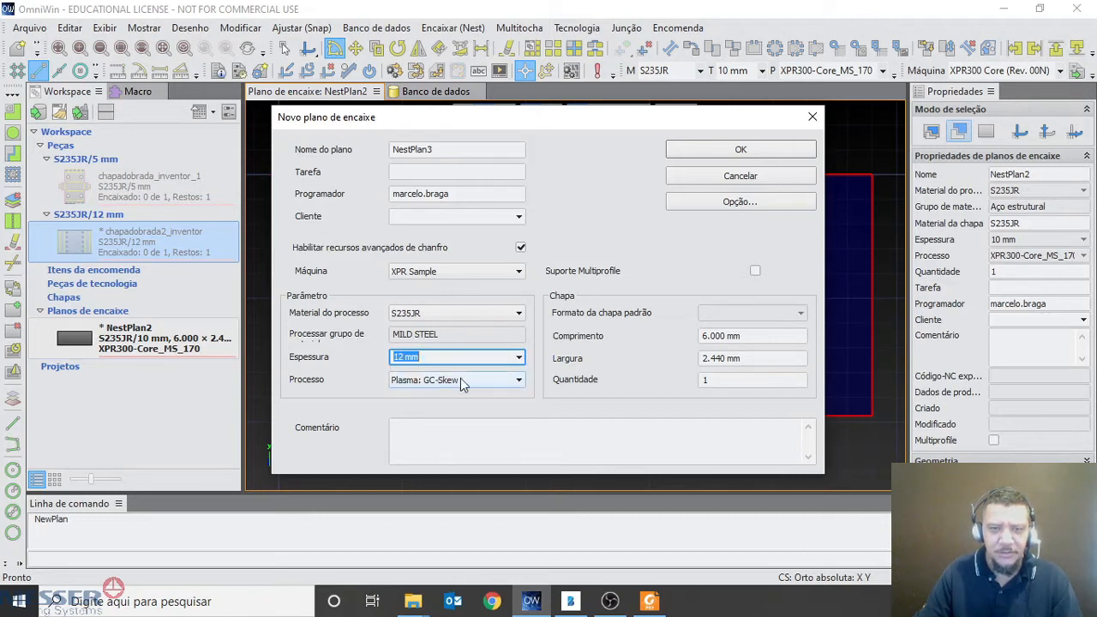
left_click(490, 385)
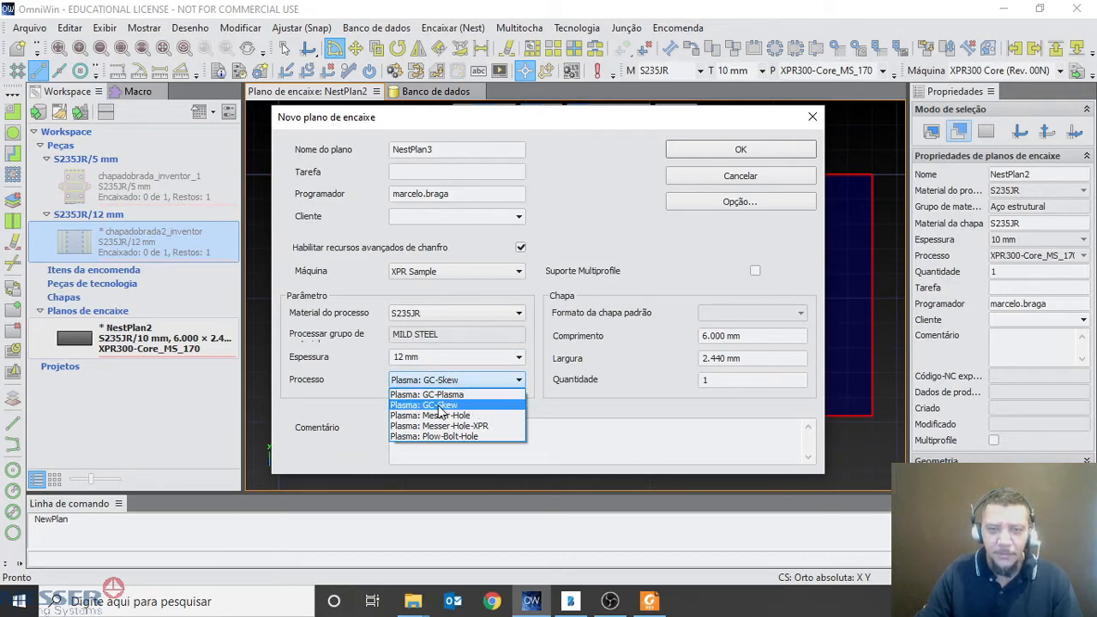
left_click(439, 406)
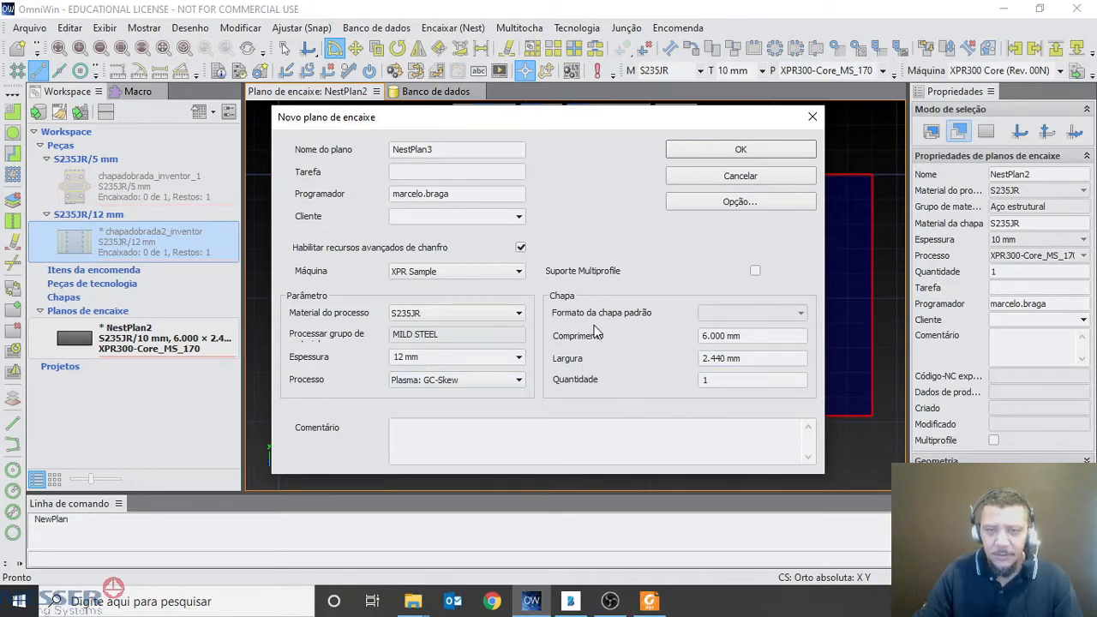
left_click_drag(743, 336, 686, 333)
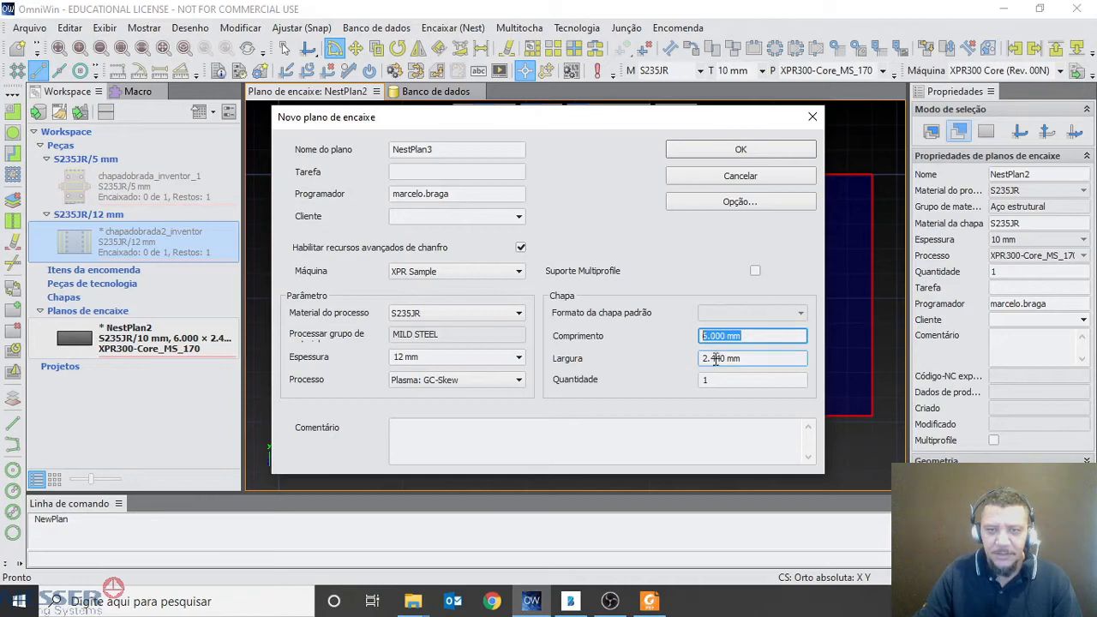
left_click_drag(762, 360, 652, 363)
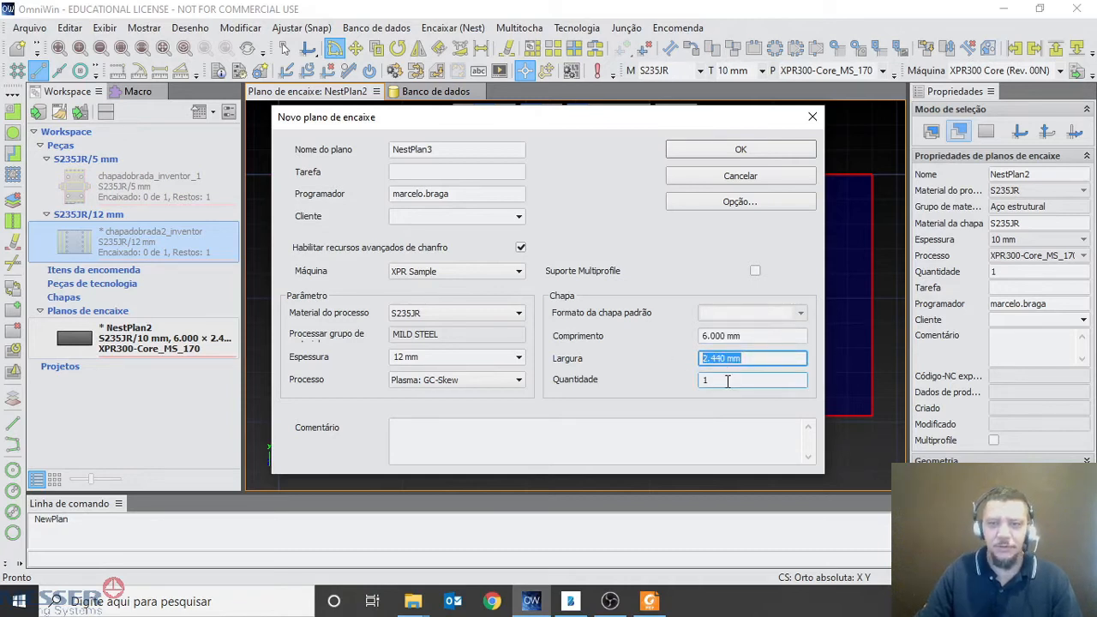
Add the comment "Este plano é para peças chanfradas" and create the bevel nesting plan
left_click(479, 440)
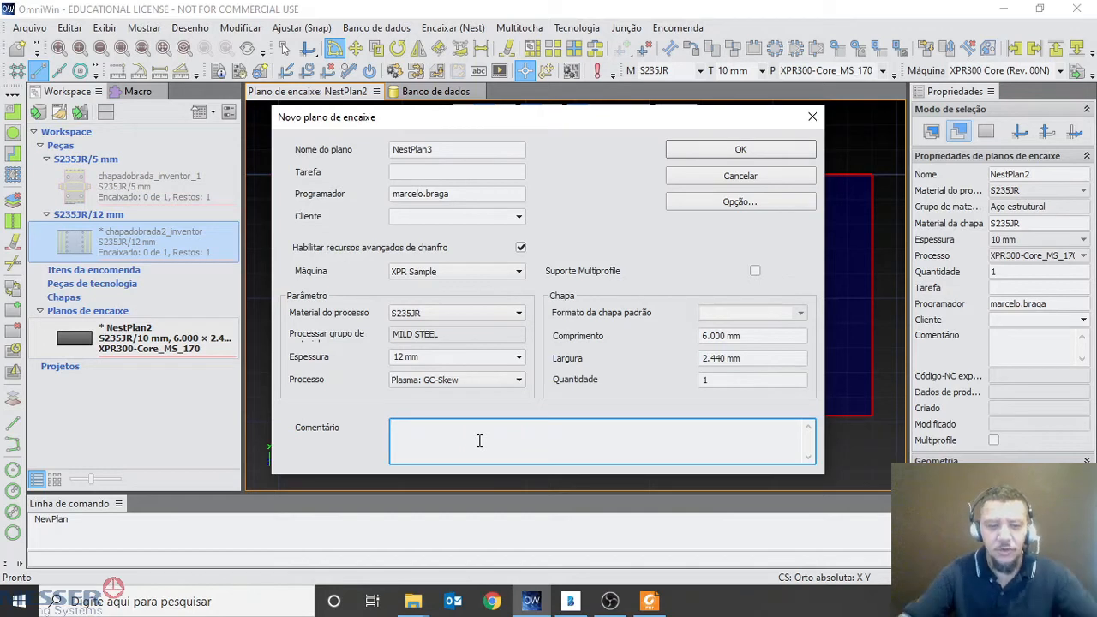
type("Este p")
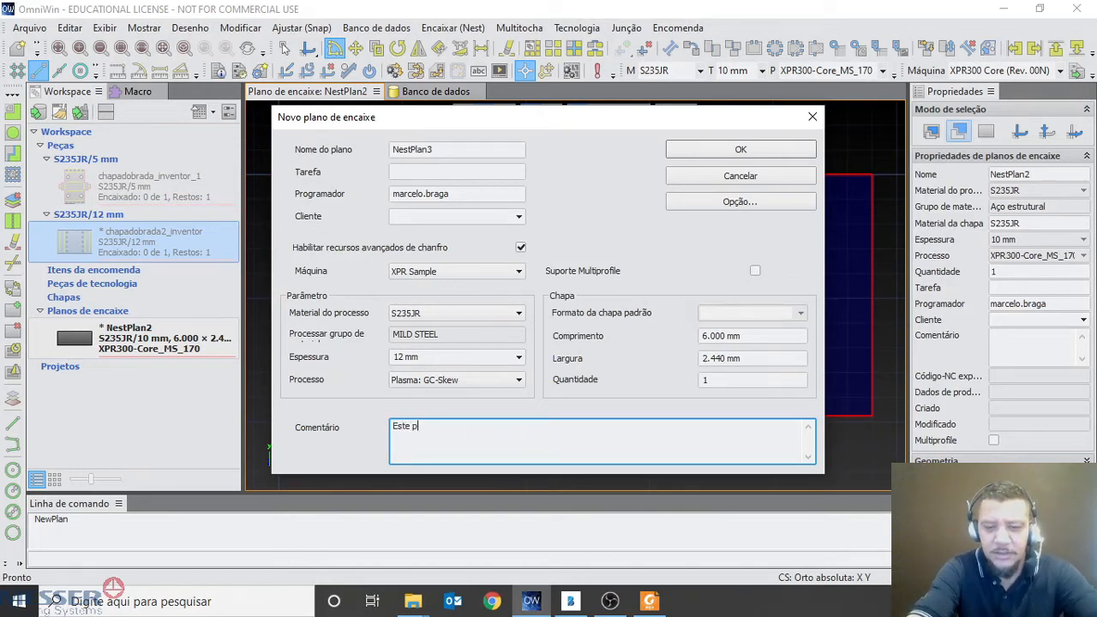
type("lano é para peças")
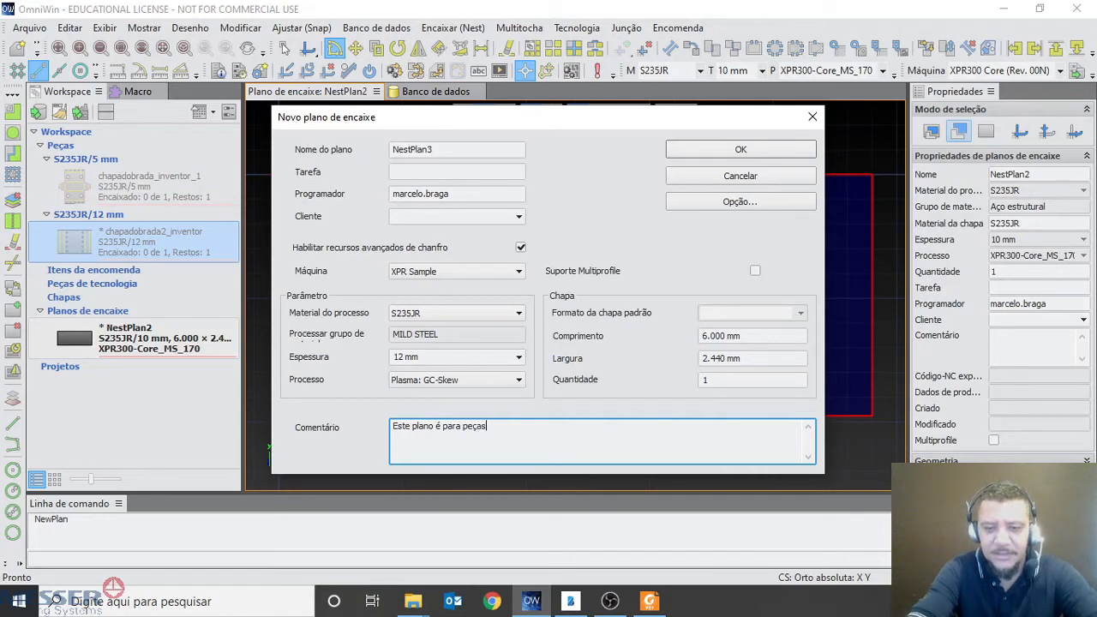
type(" chanfradas")
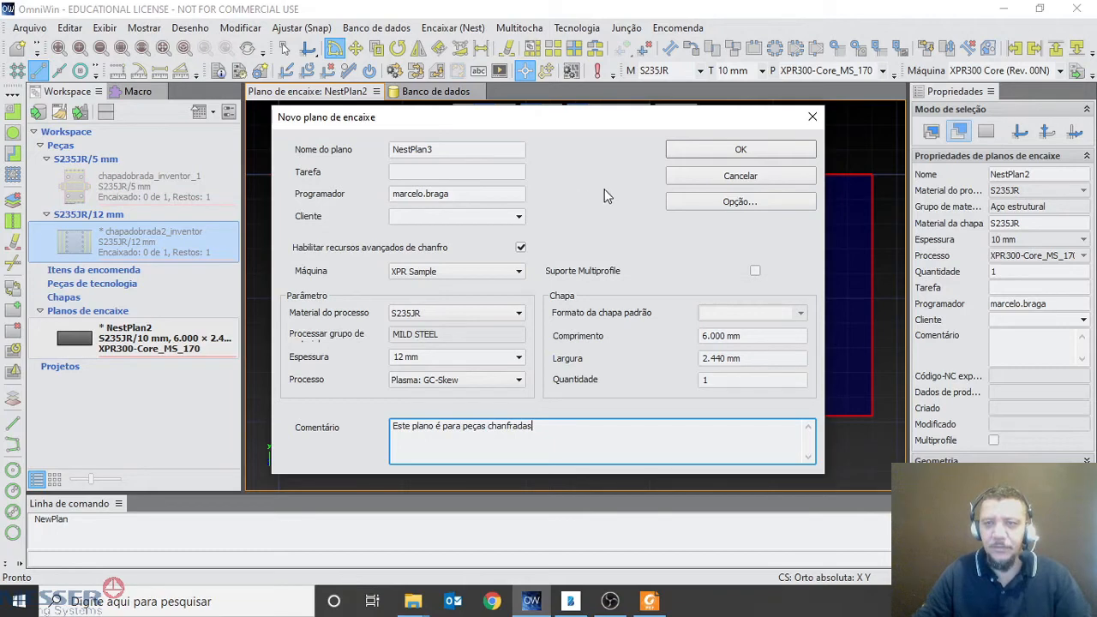
left_click(764, 148)
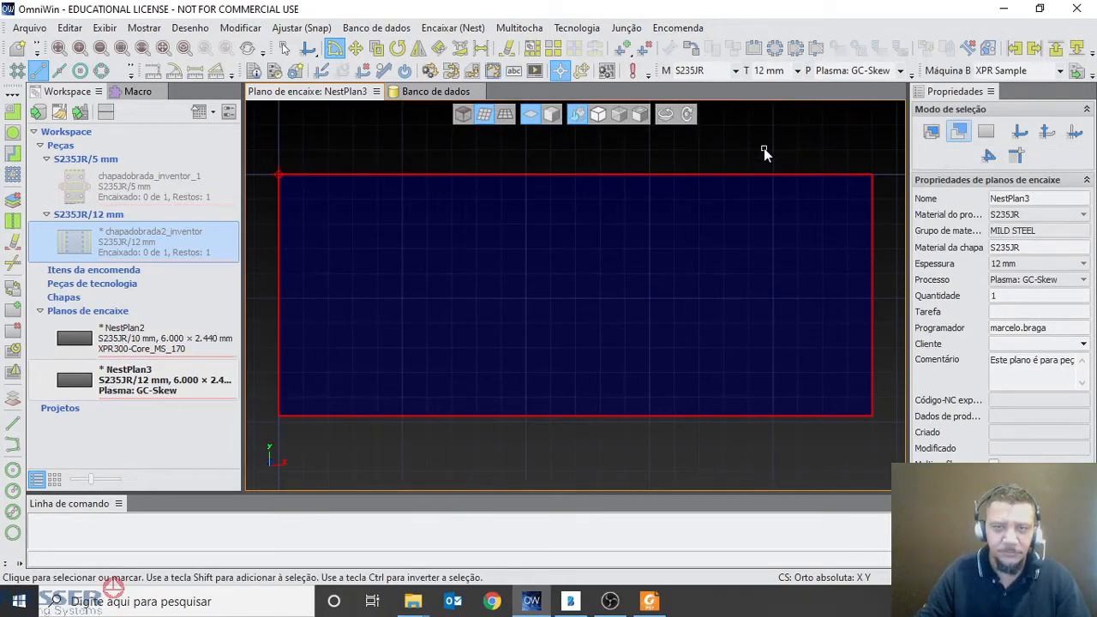
Start another nesting plan to view its Sistema options, and cancel both dialogs without creating the plan
left_click(38, 28)
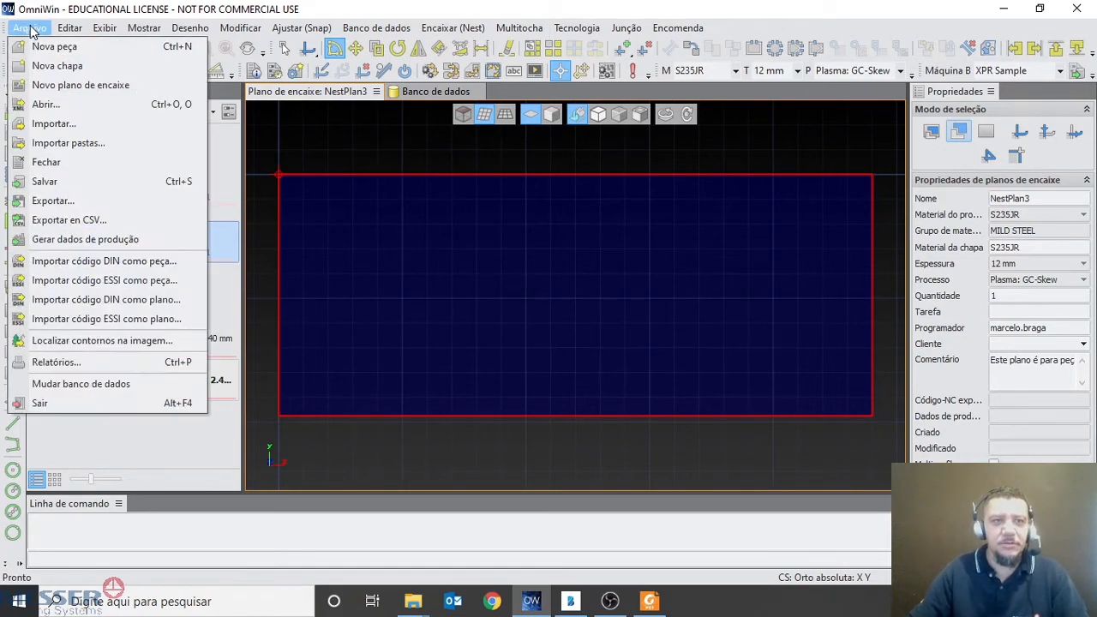
left_click(96, 93)
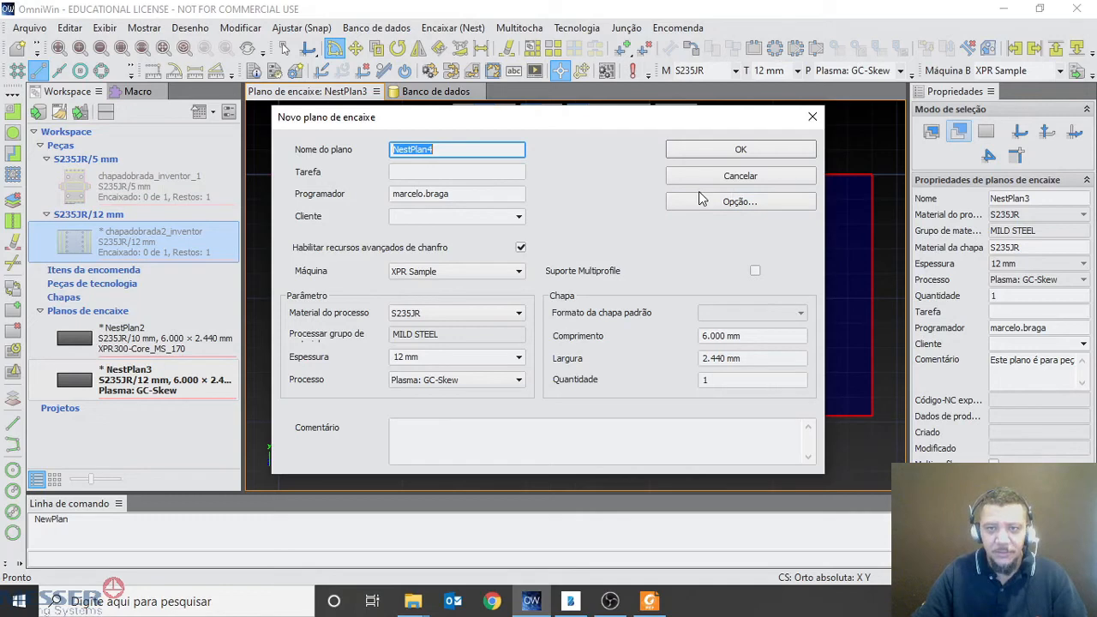
left_click(727, 208)
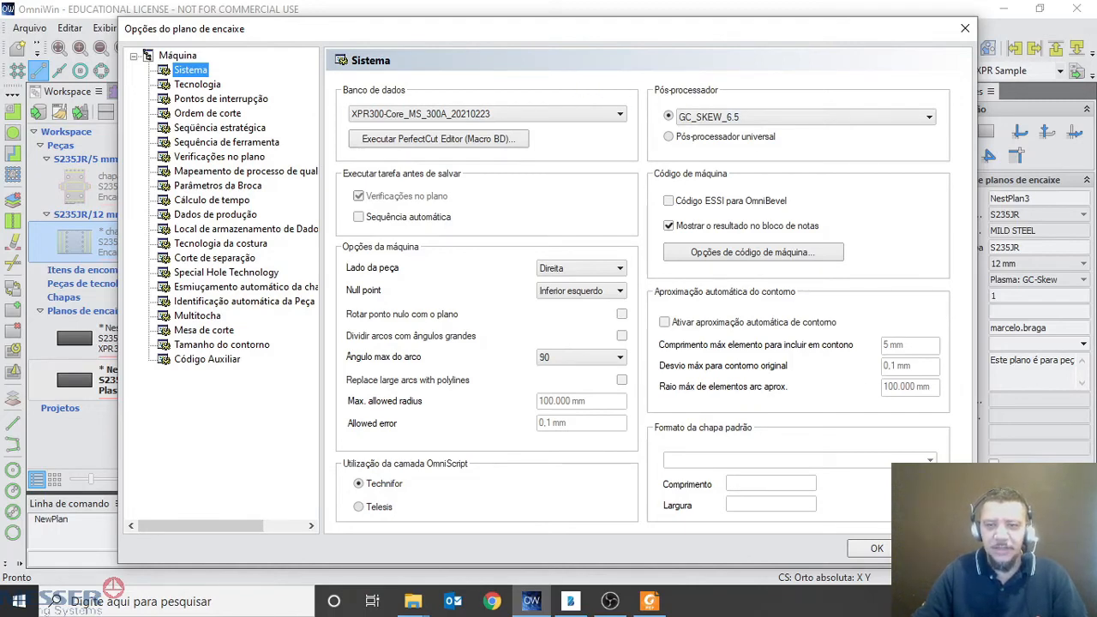
left_click(940, 549)
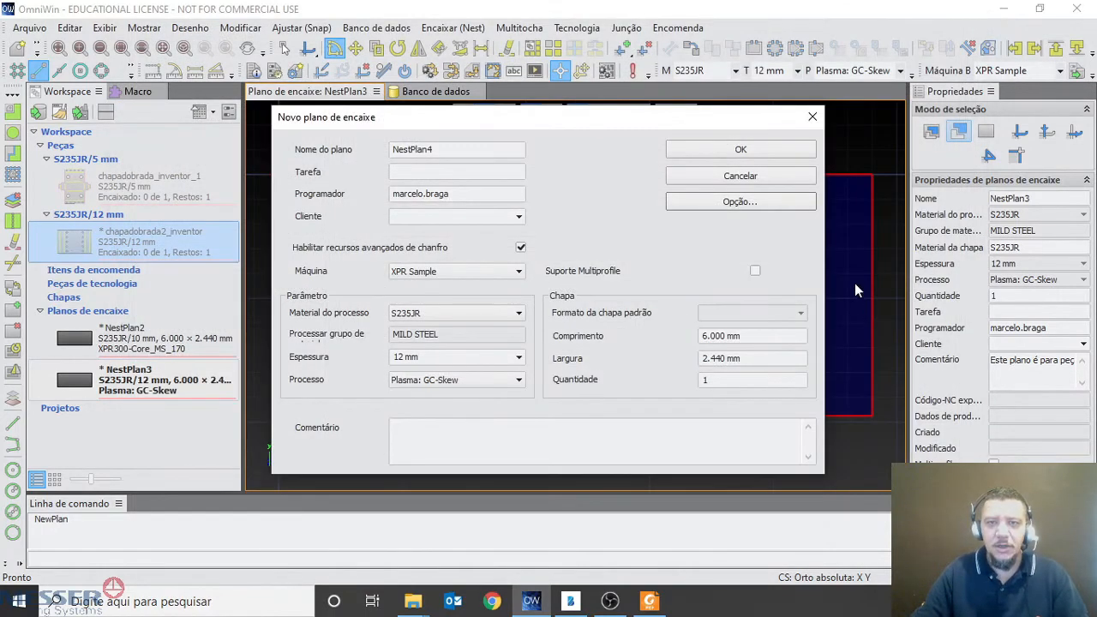
left_click(760, 179)
Open NestPlan2 and check its sheet length and width in the geometry properties
double_click(129, 339)
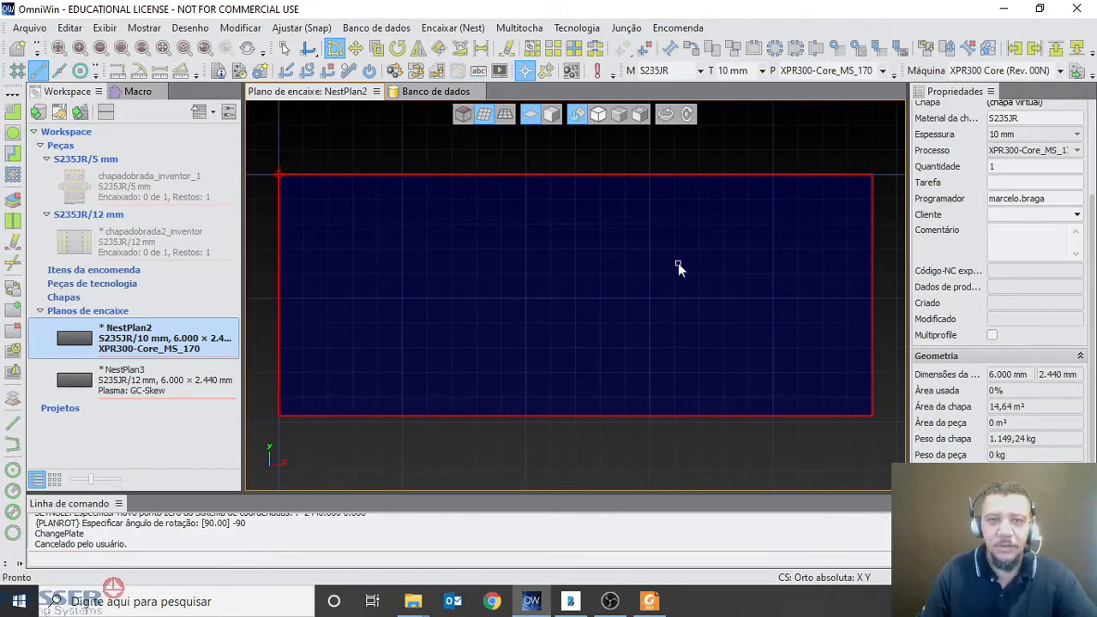
left_click(1003, 375)
left_click(1061, 374)
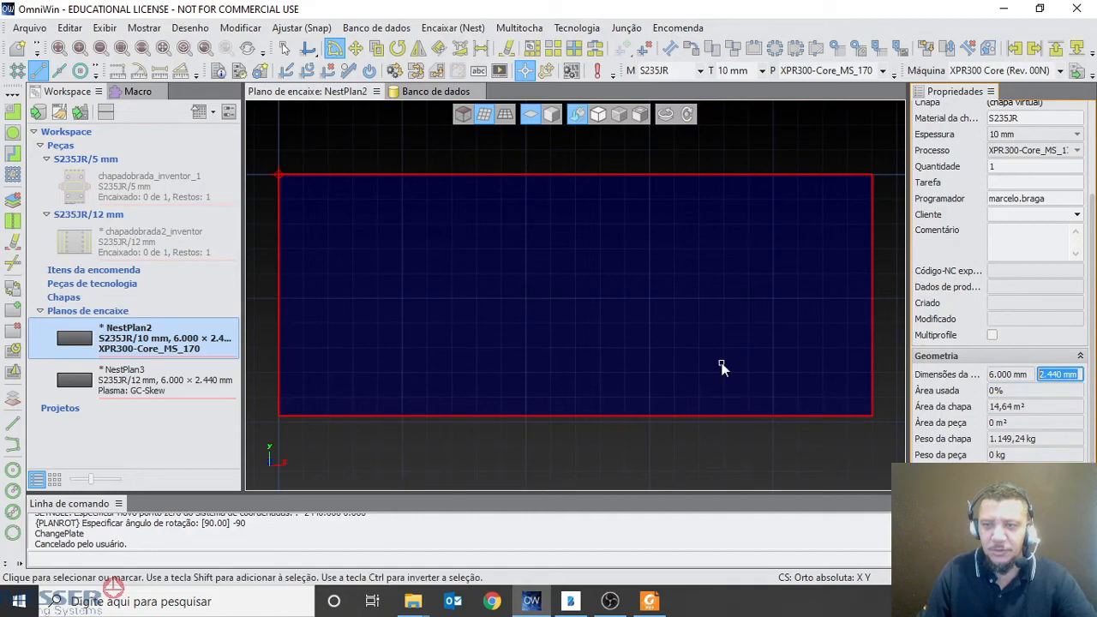
left_click(420, 237)
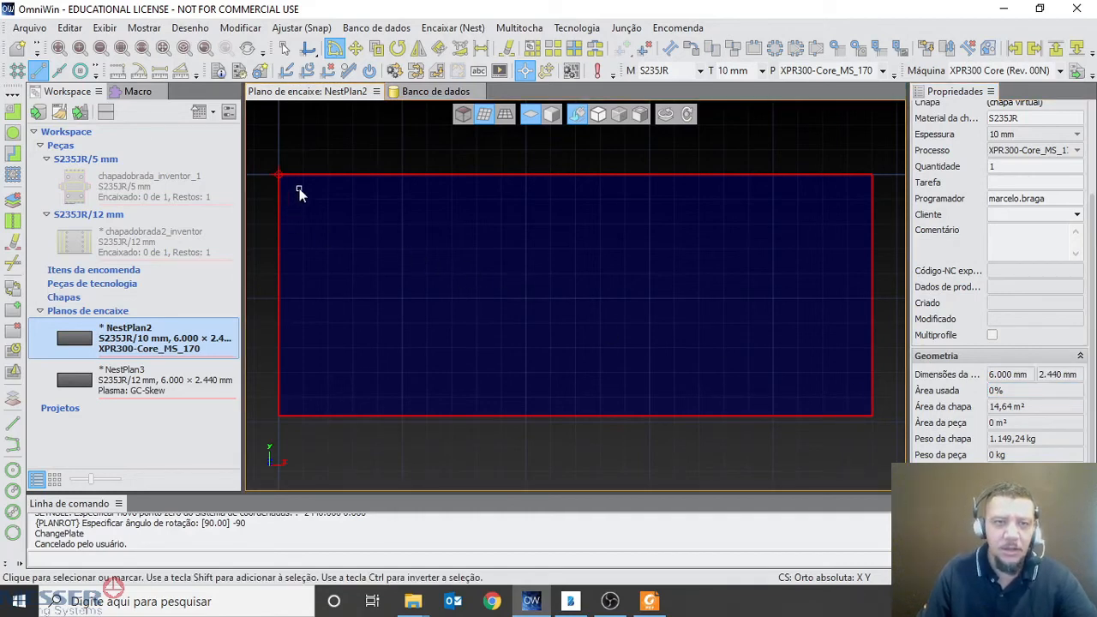
Change the length of NestPlan2's virtual sheet to 5000 mm with Alterar chapa and check the sheet dimensions
left_click(196, 28)
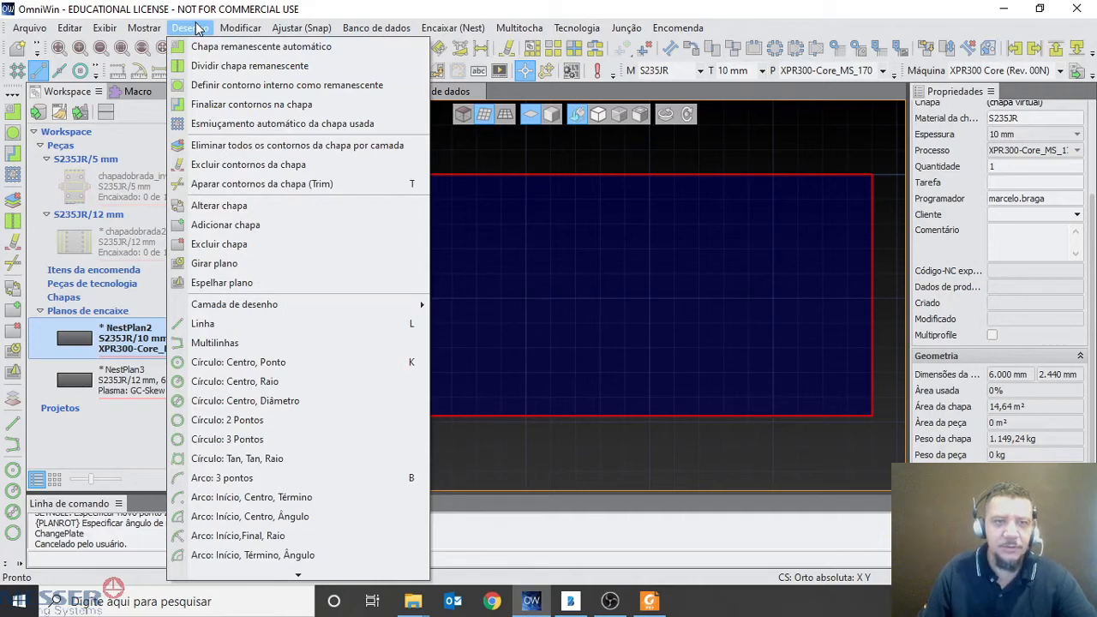
left_click(221, 205)
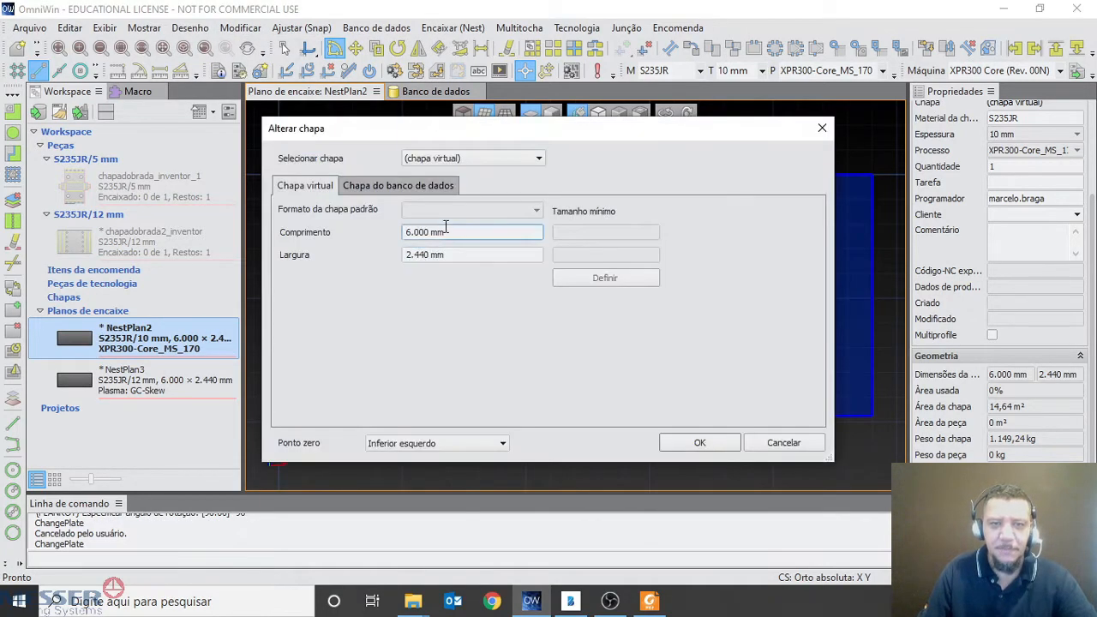
left_click_drag(456, 233, 330, 276)
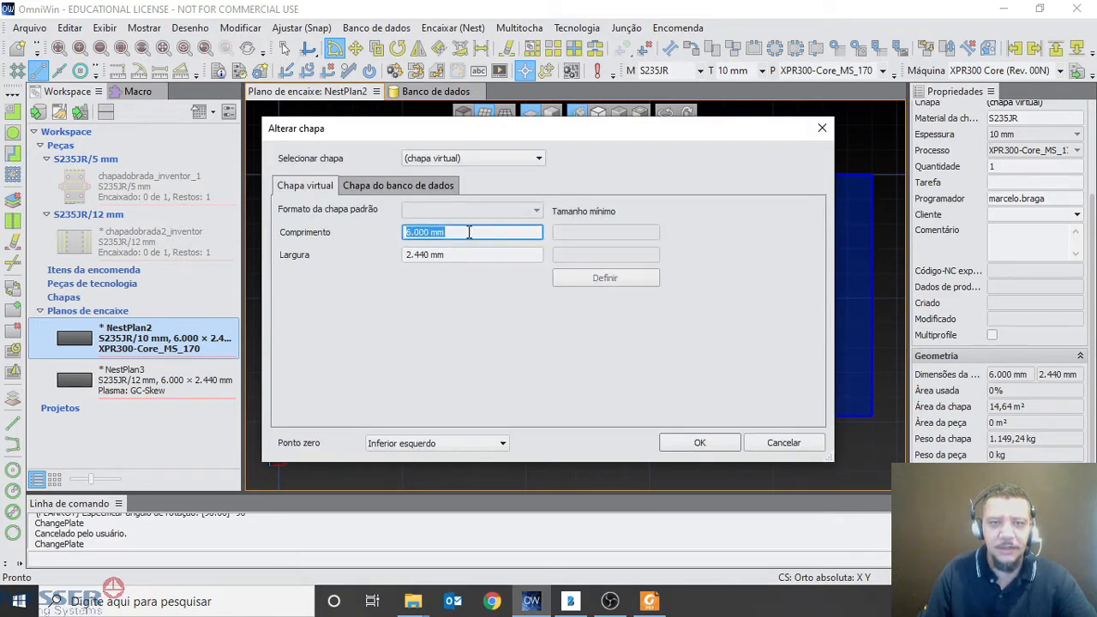
type("5000")
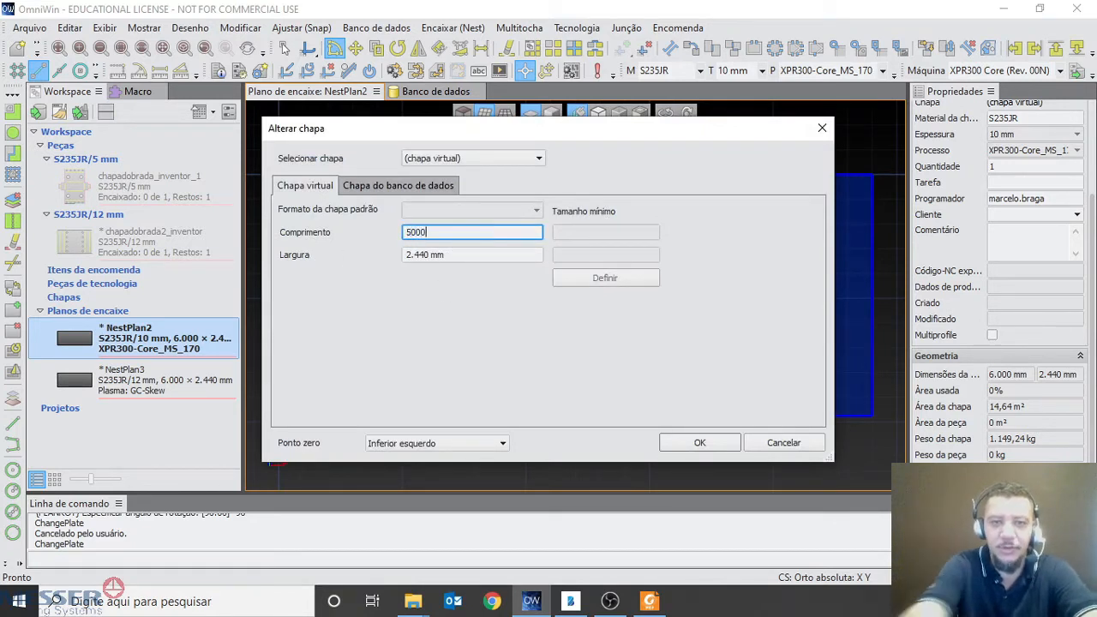
key("Tab")
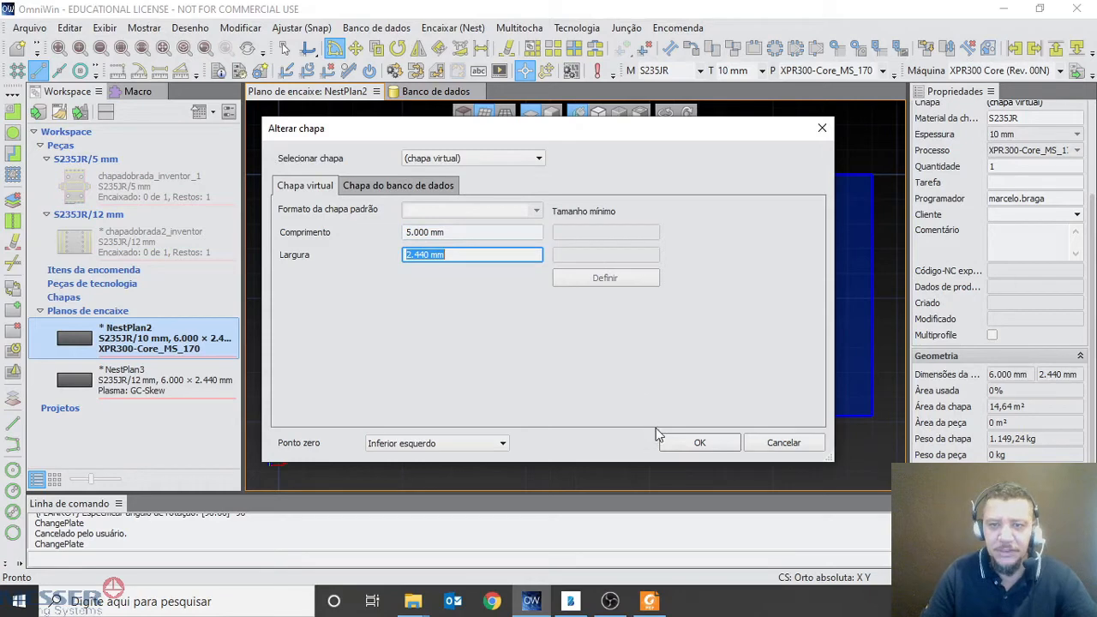
left_click(709, 444)
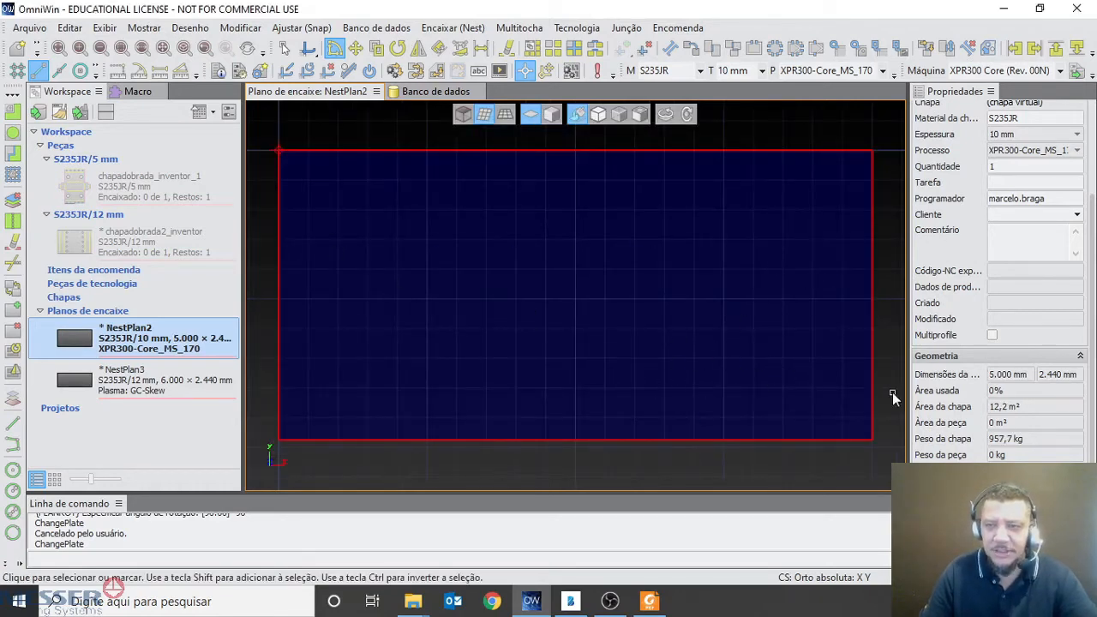
double_click(1003, 375)
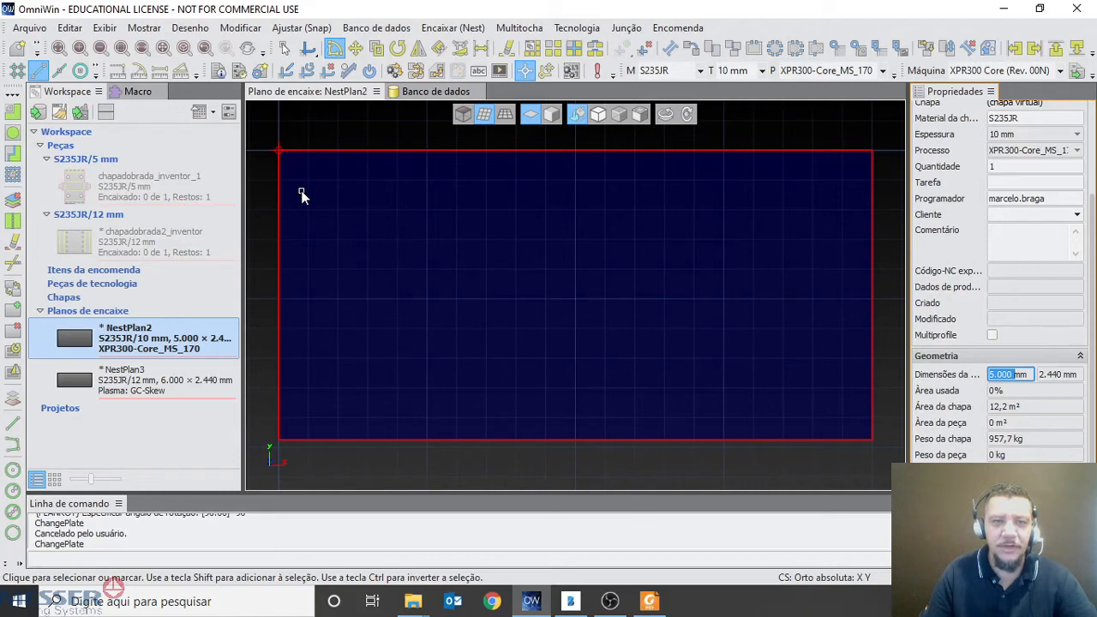
Try to change the sheet's zero point to Superior direito with Alterar chapa
left_click(189, 27)
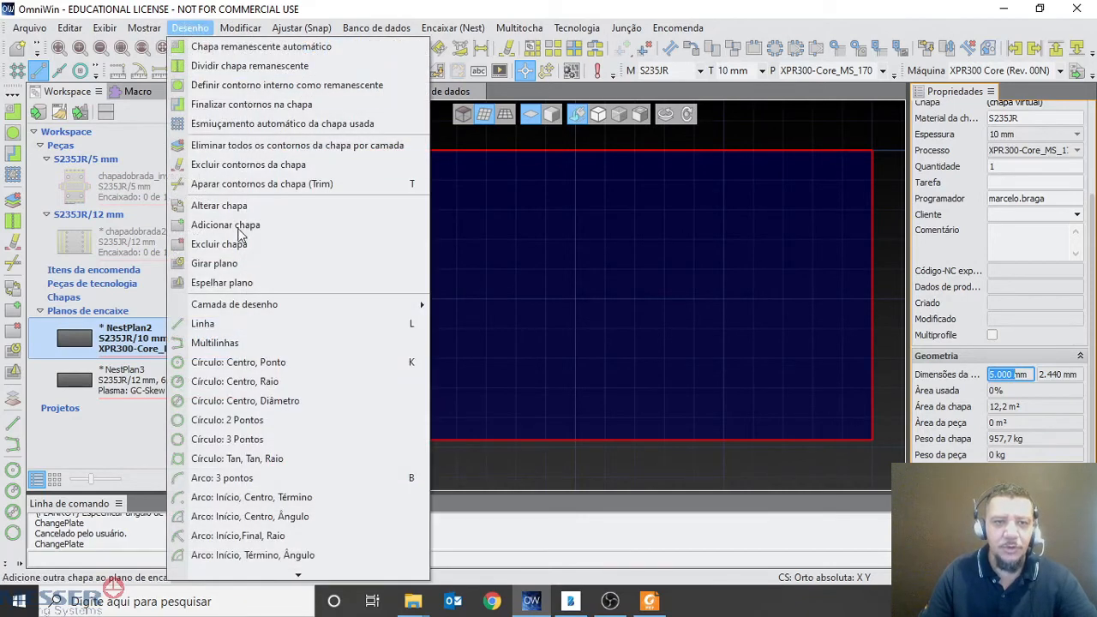
left_click(219, 205)
left_click(420, 443)
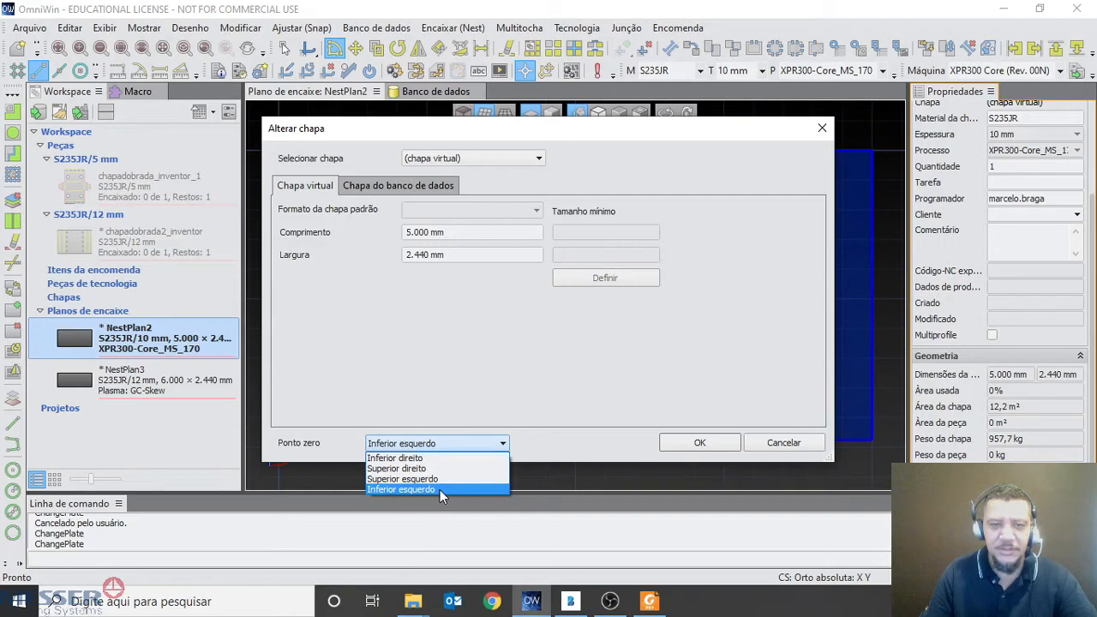
left_click(433, 458)
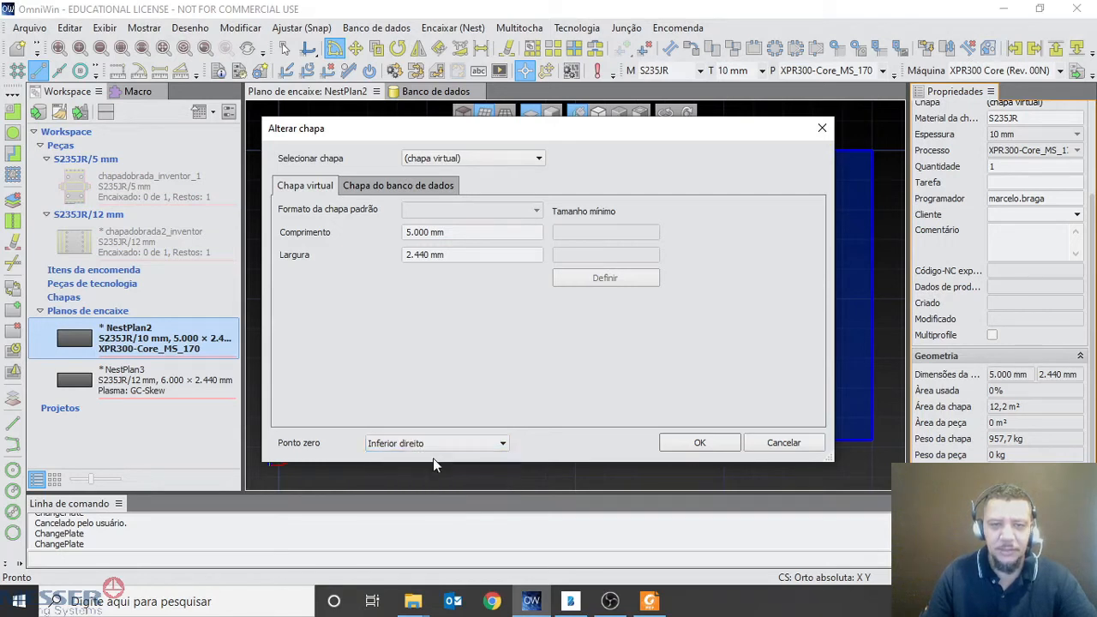
left_click(451, 444)
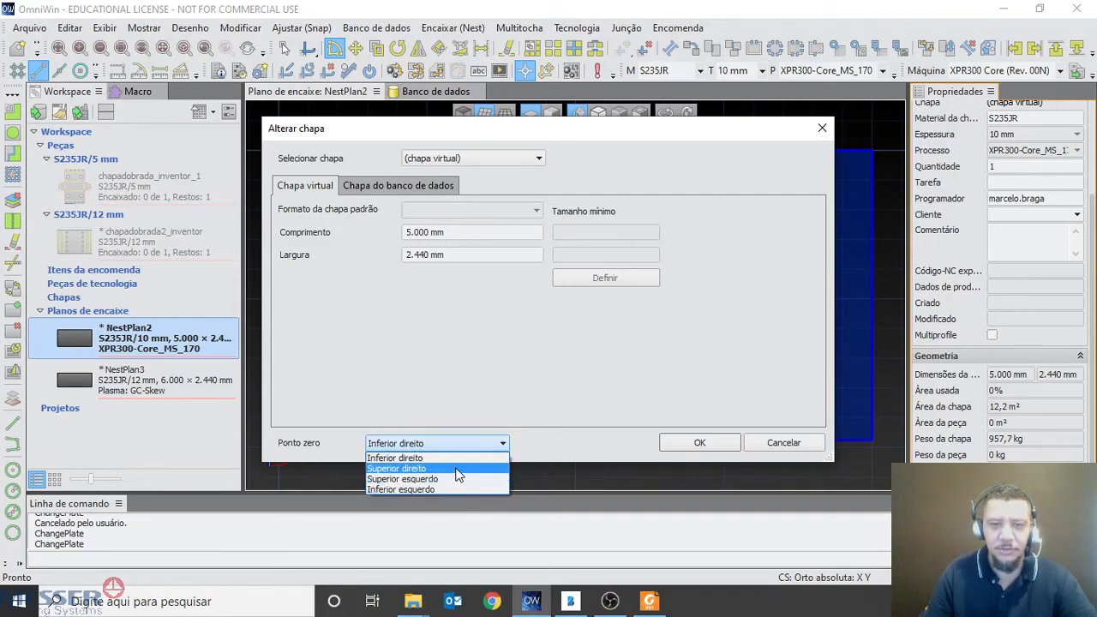
left_click(458, 476)
left_click(696, 443)
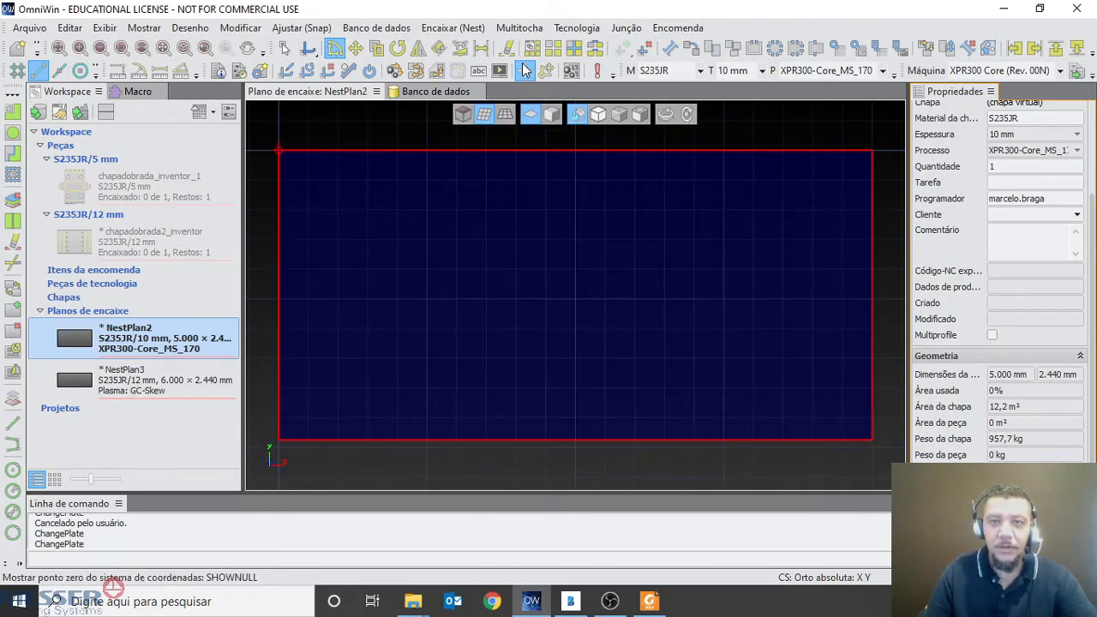
Place the coordinate system's zero point on the sheet's upper-right corner and circle it with the screen pen
left_click(456, 27)
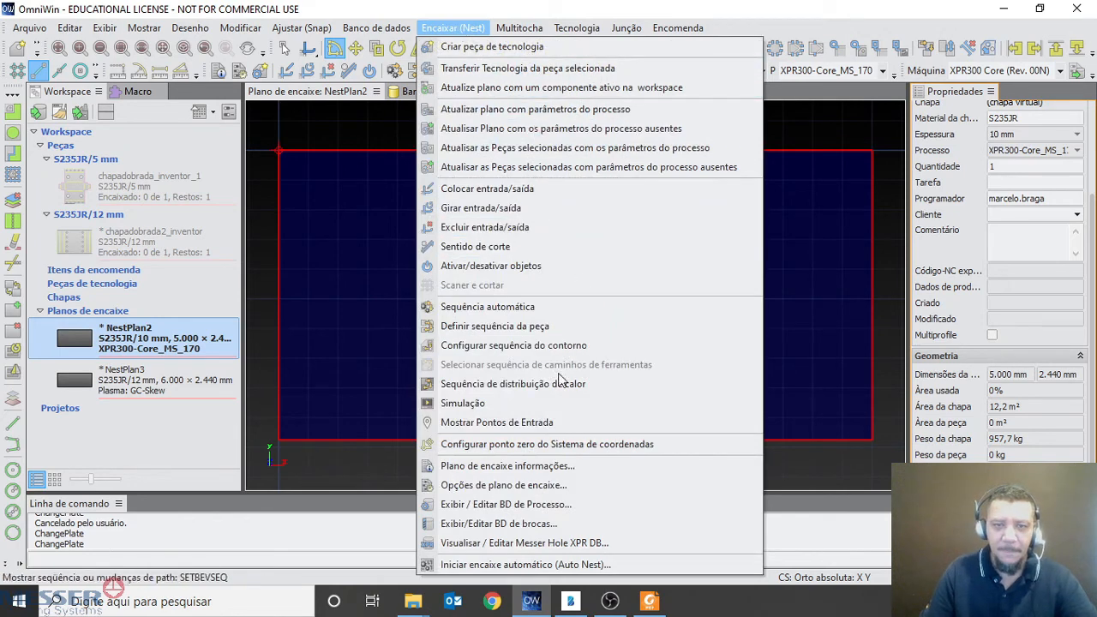
left_click(501, 447)
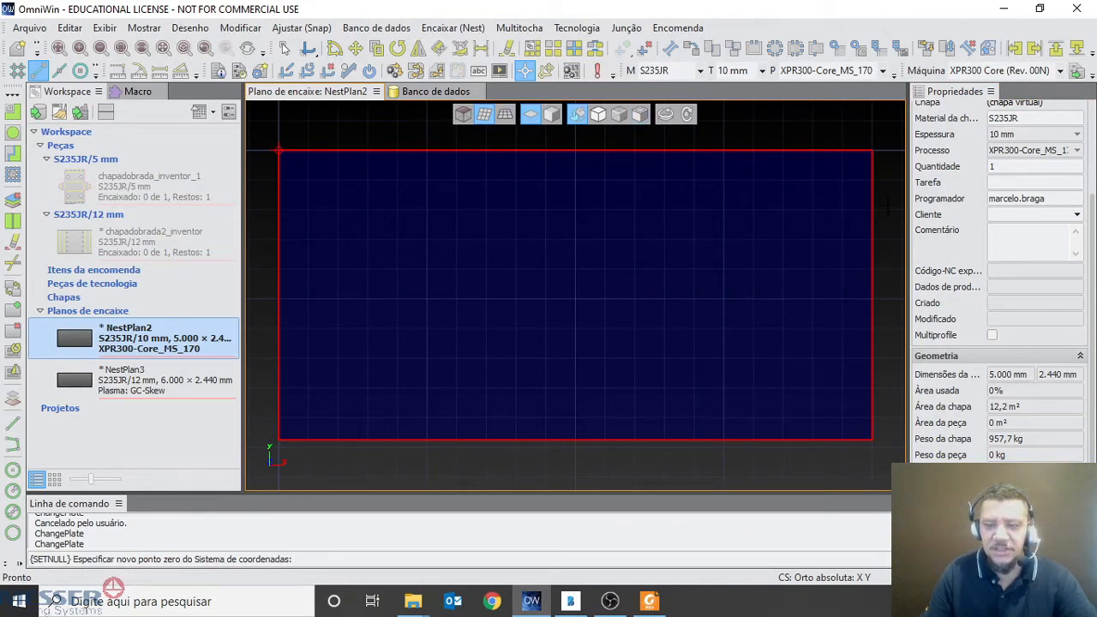
left_click(870, 151)
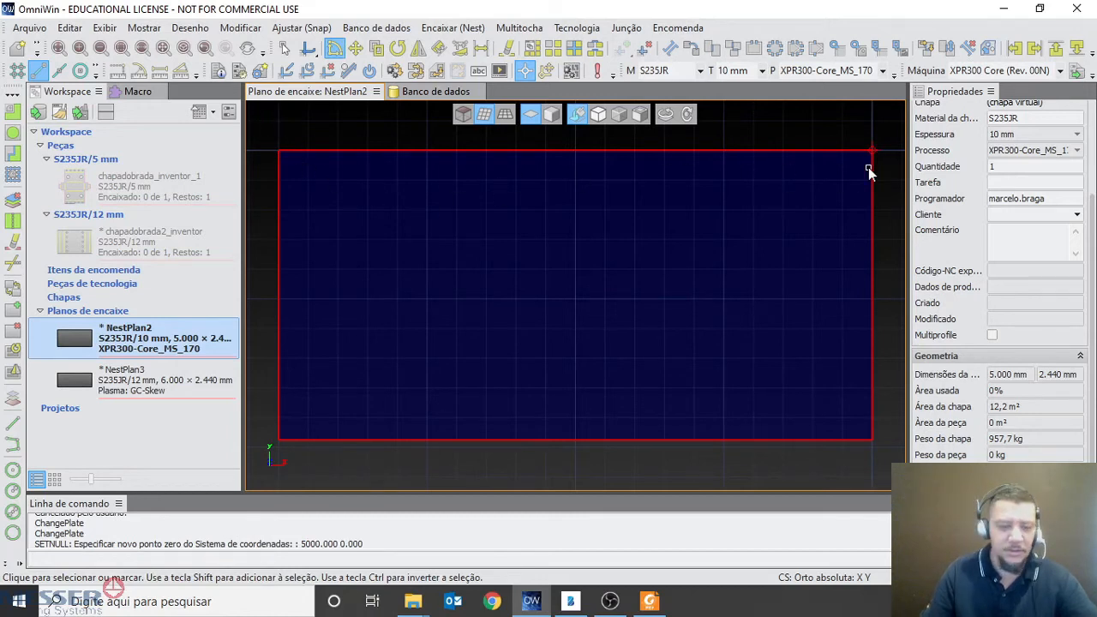
key("ctrl+alt+g")
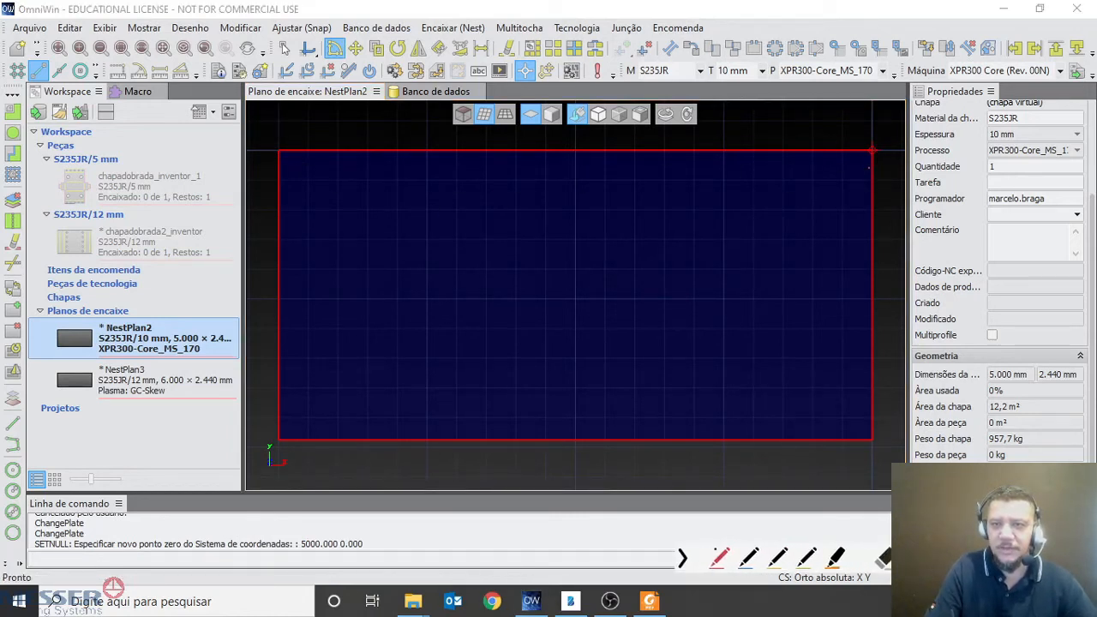
mouse_move(866, 129)
left_mouse_down()
mouse_move(851, 168)
mouse_move(895, 141)
mouse_move(845, 127)
left_mouse_up()
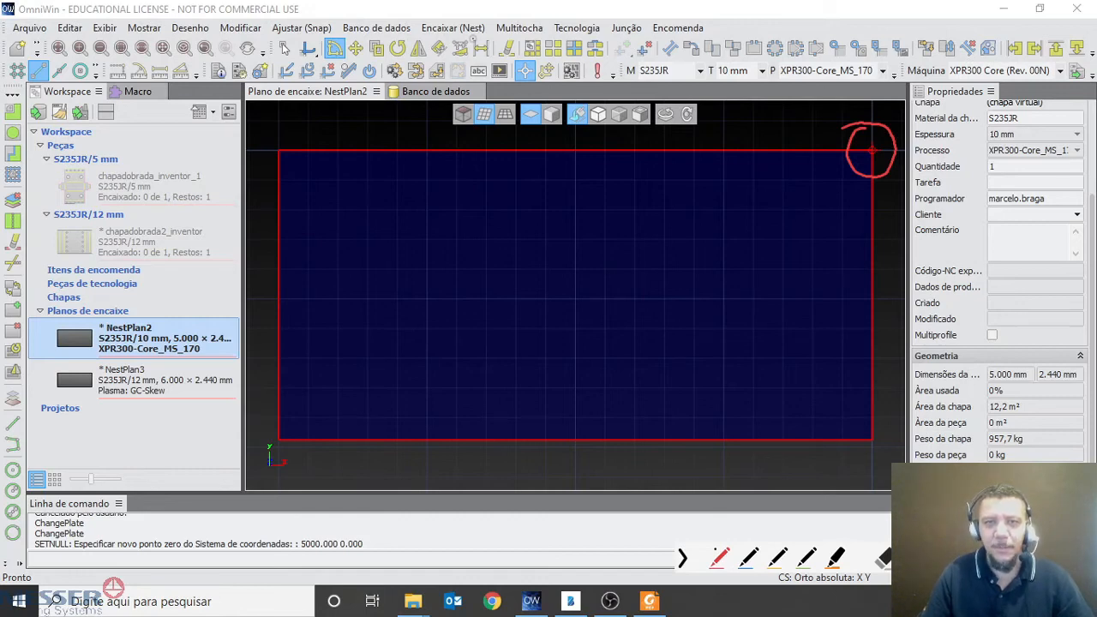
Move the coordinate system's zero point to the sheet's lower-left corner, circling it with the screen pen and clearing the marks
left_click(453, 27)
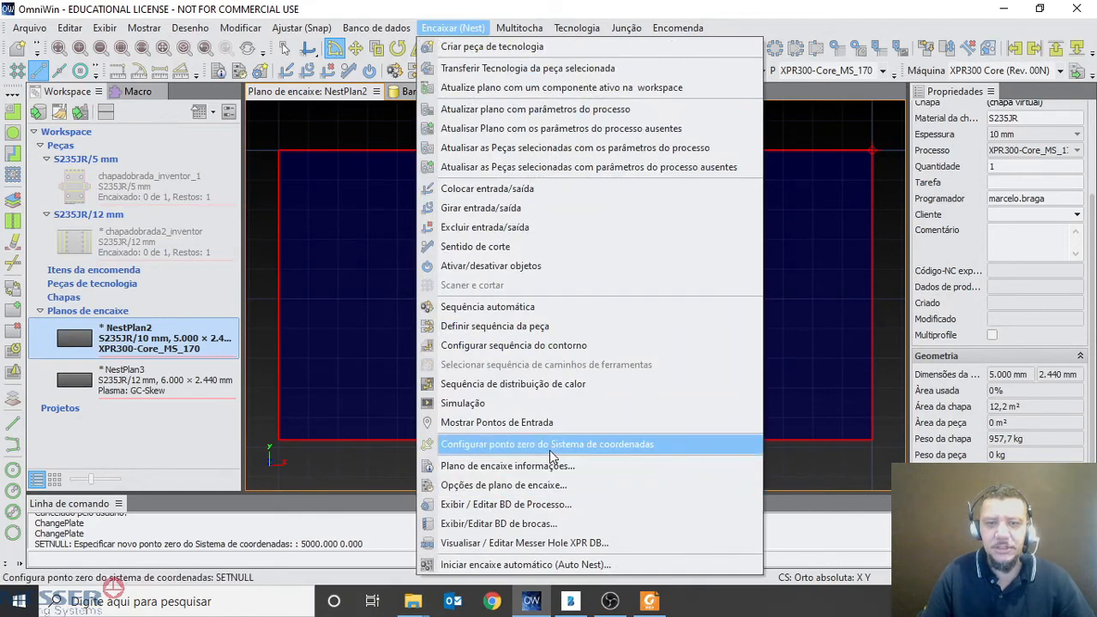
left_click(550, 444)
left_click(280, 441)
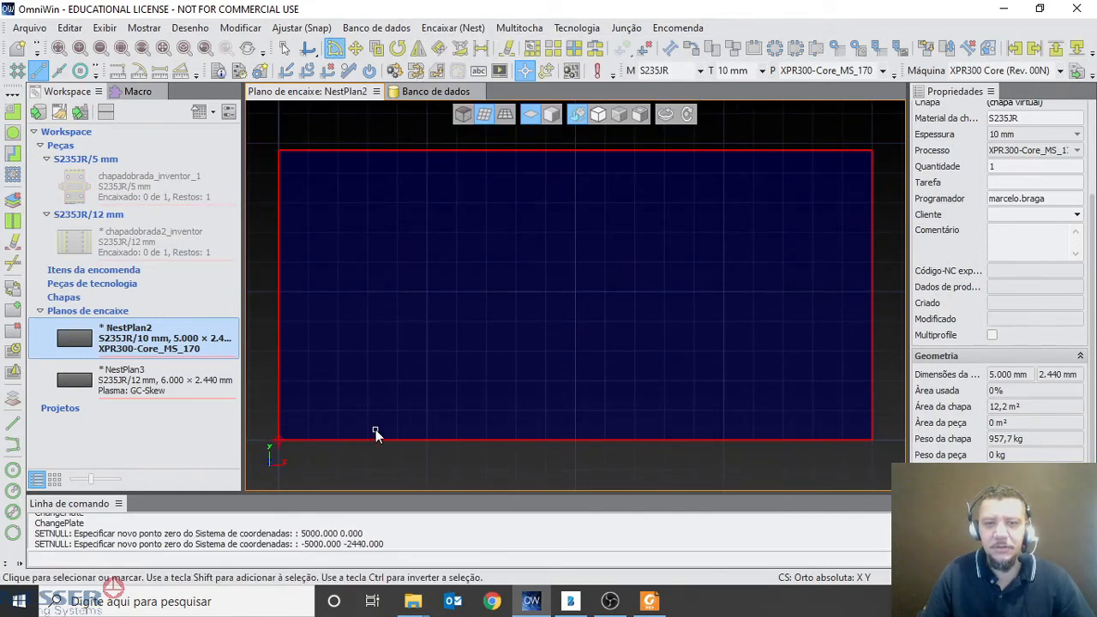
key("ctrl+alt+g")
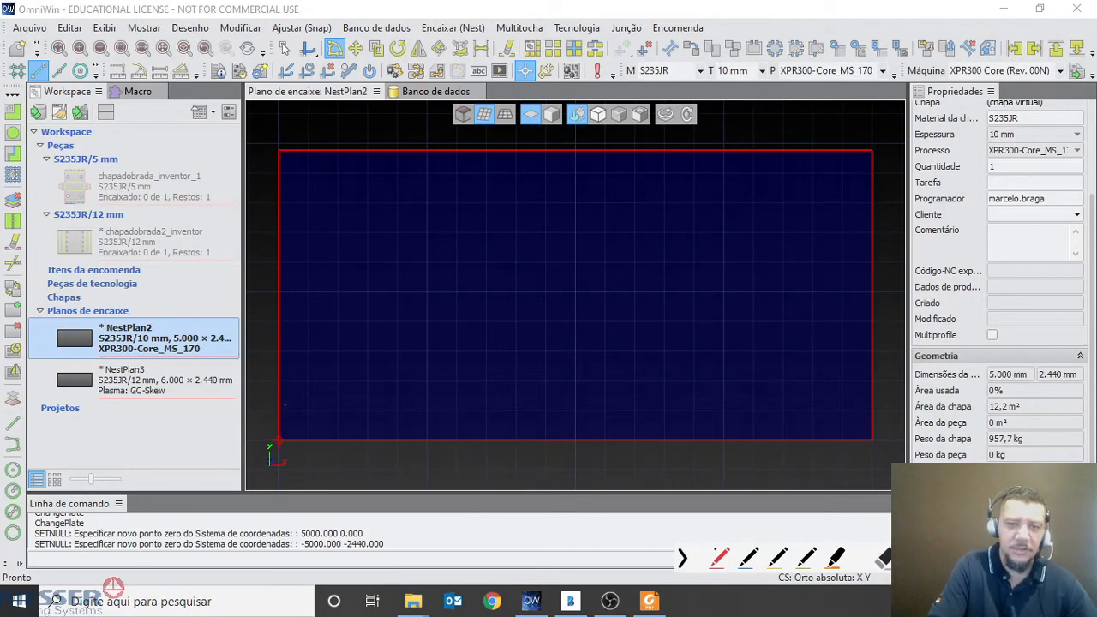
mouse_move(265, 448)
left_mouse_down()
mouse_move(304, 420)
mouse_move(265, 405)
left_mouse_up()
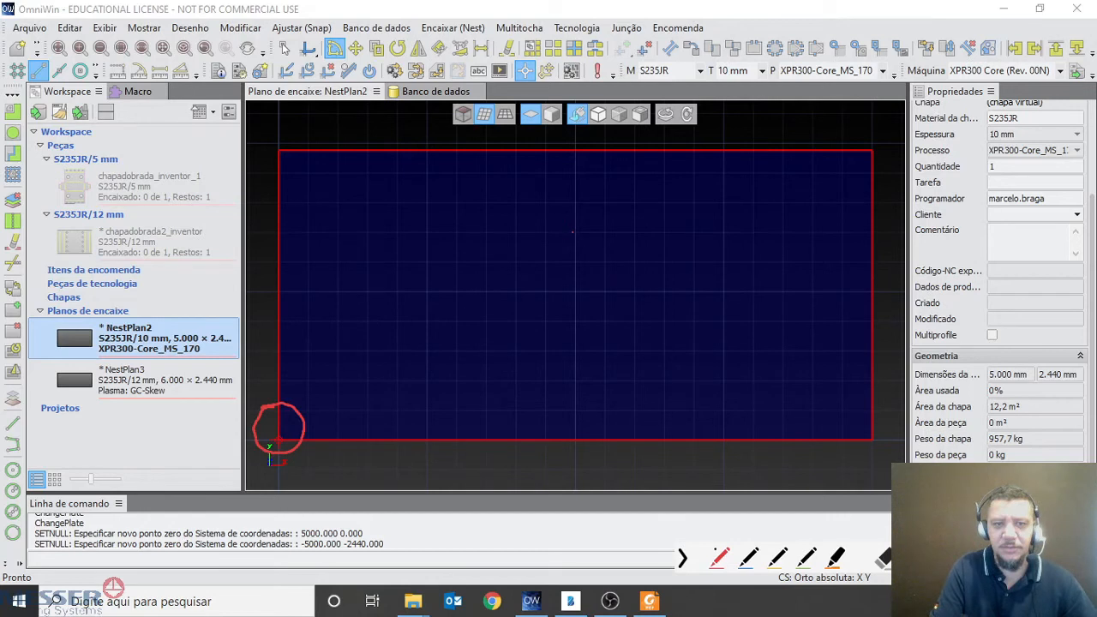
key("Escape")
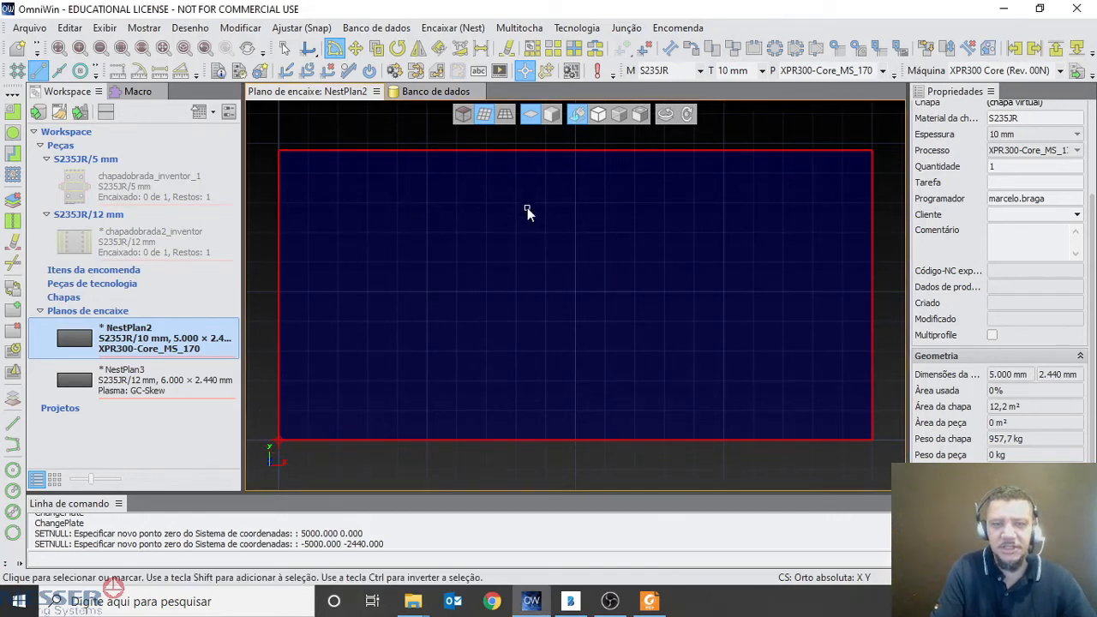
Sketch a lengthwise arrow and a crosswise bridge with a small circle beside it over the sheet with the screen pen
left_click_drag(417, 301, 685, 275)
key("ctrl+alt+g")
mouse_move(433, 295)
left_mouse_down()
mouse_move(645, 291)
mouse_move(638, 301)
left_mouse_up()
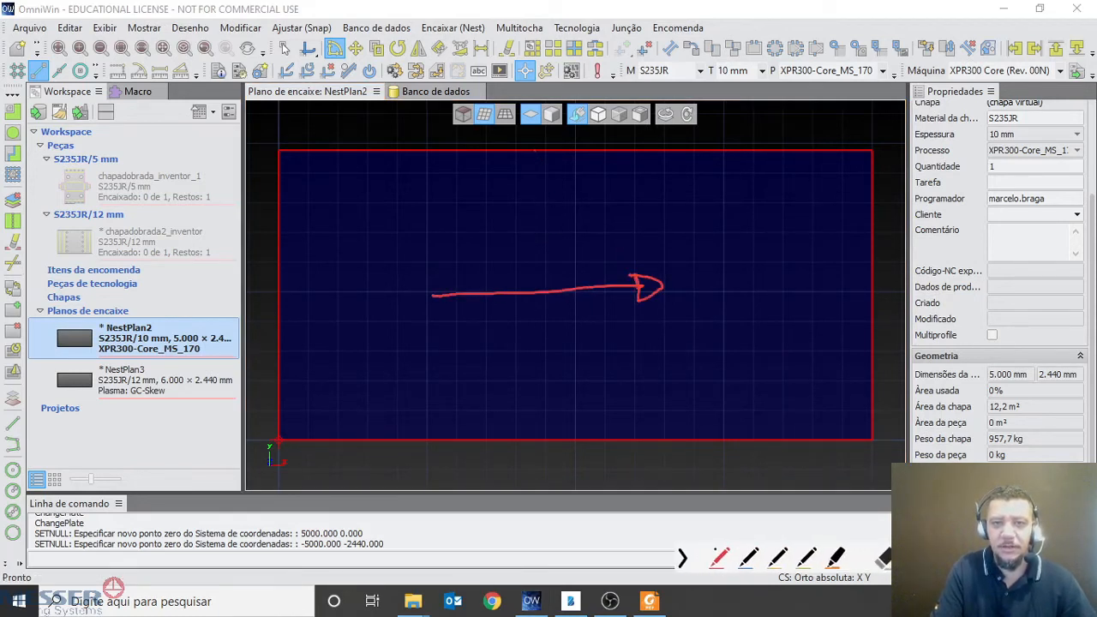
mouse_move(534, 152)
left_mouse_down()
mouse_move(528, 432)
mouse_move(564, 437)
mouse_move(553, 159)
left_mouse_up()
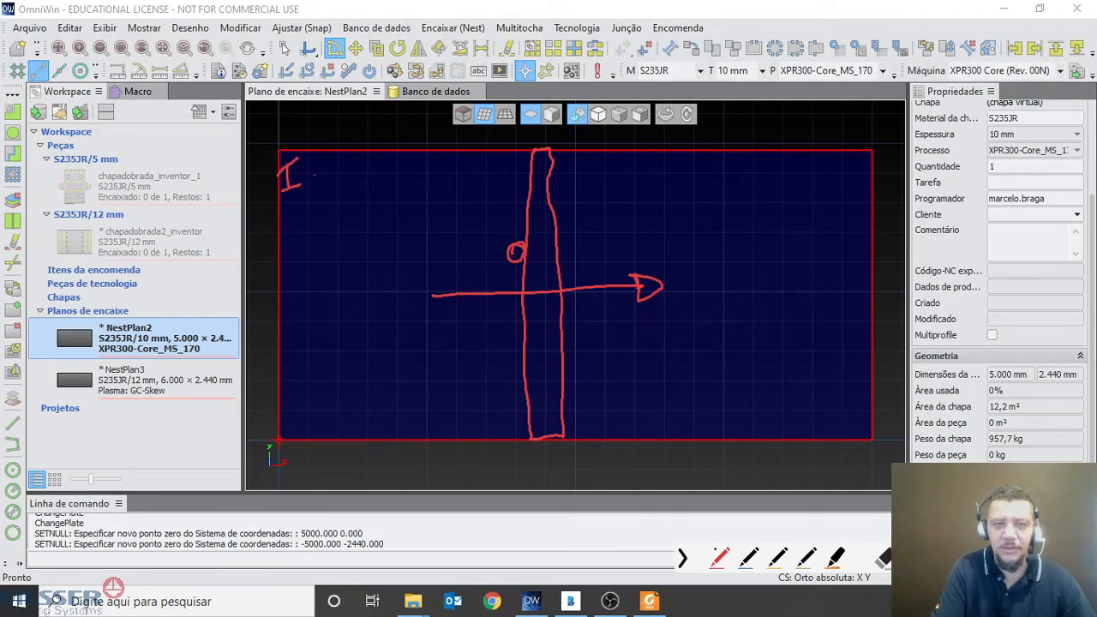
Label the sheet's corners IE, ID, SD and SE with the screen pen and clear all pen marks
left_click_drag(319, 167, 328, 183)
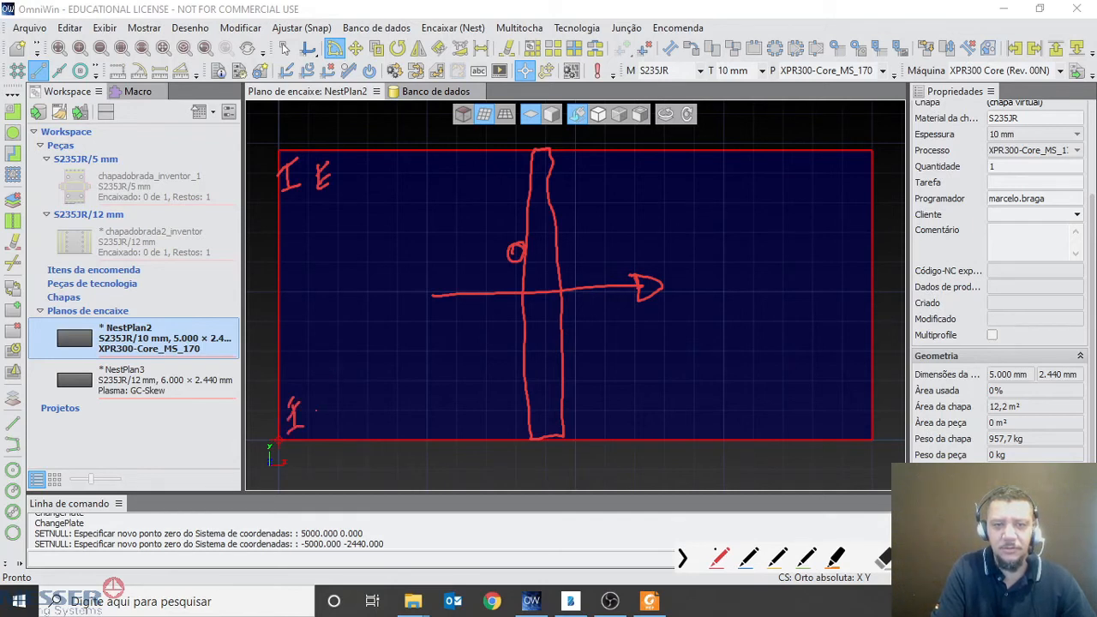
left_click_drag(312, 396, 314, 429)
mouse_move(842, 413)
left_mouse_down()
mouse_move(828, 424)
mouse_move(853, 420)
left_mouse_up()
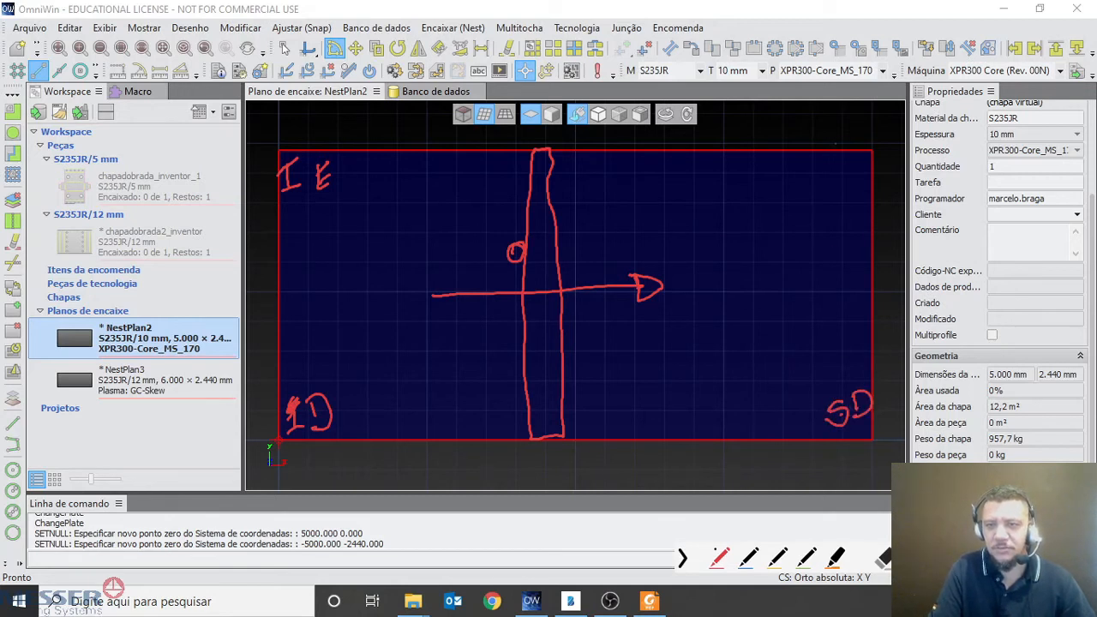
mouse_move(833, 178)
left_mouse_down()
mouse_move(824, 196)
mouse_move(856, 194)
mouse_move(850, 205)
left_mouse_up()
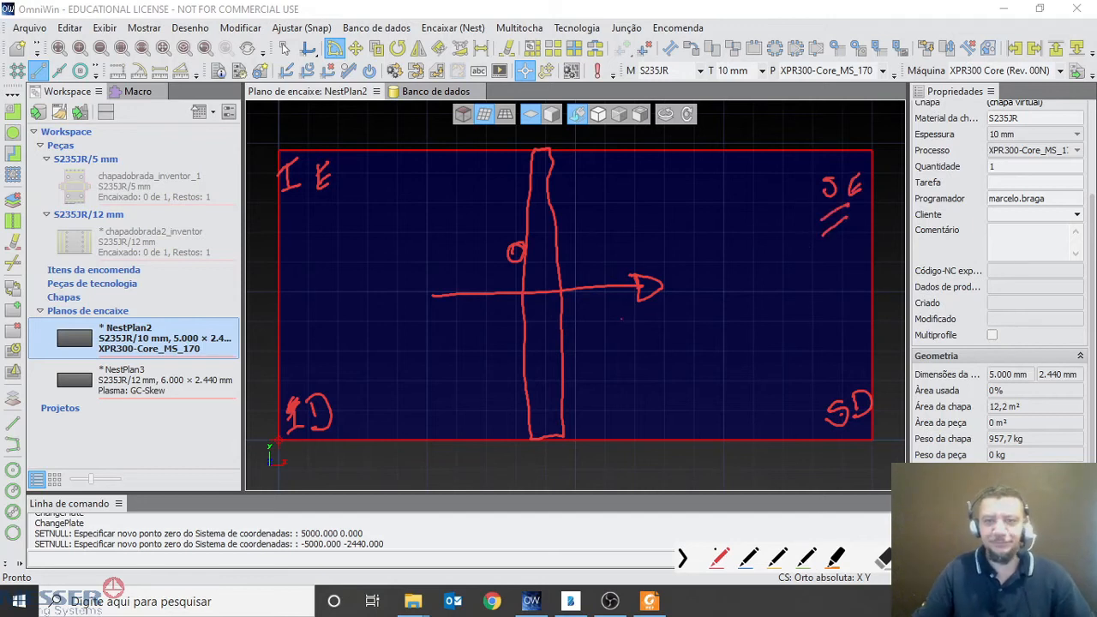
key("Escape")
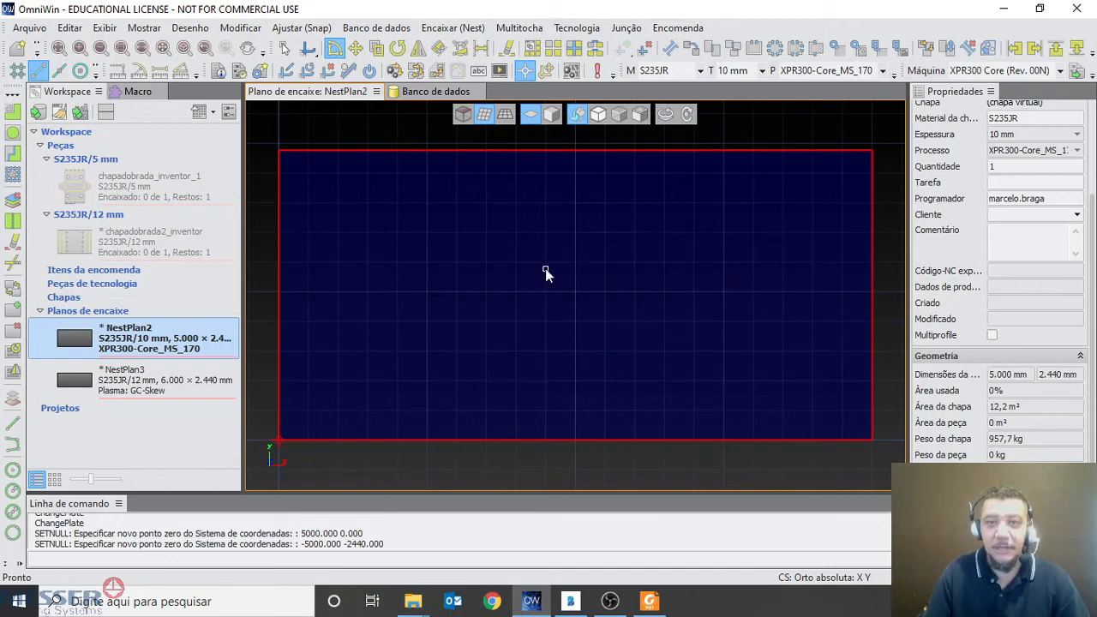
Rotate the NestPlan2 plan by 90 degrees
left_click(189, 28)
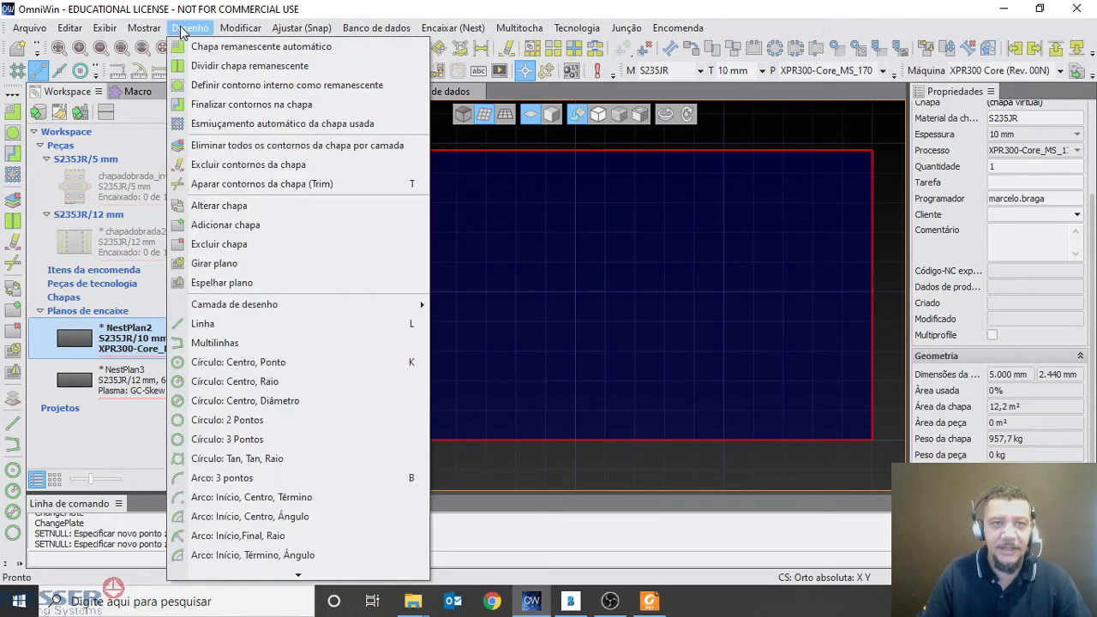
left_click(263, 268)
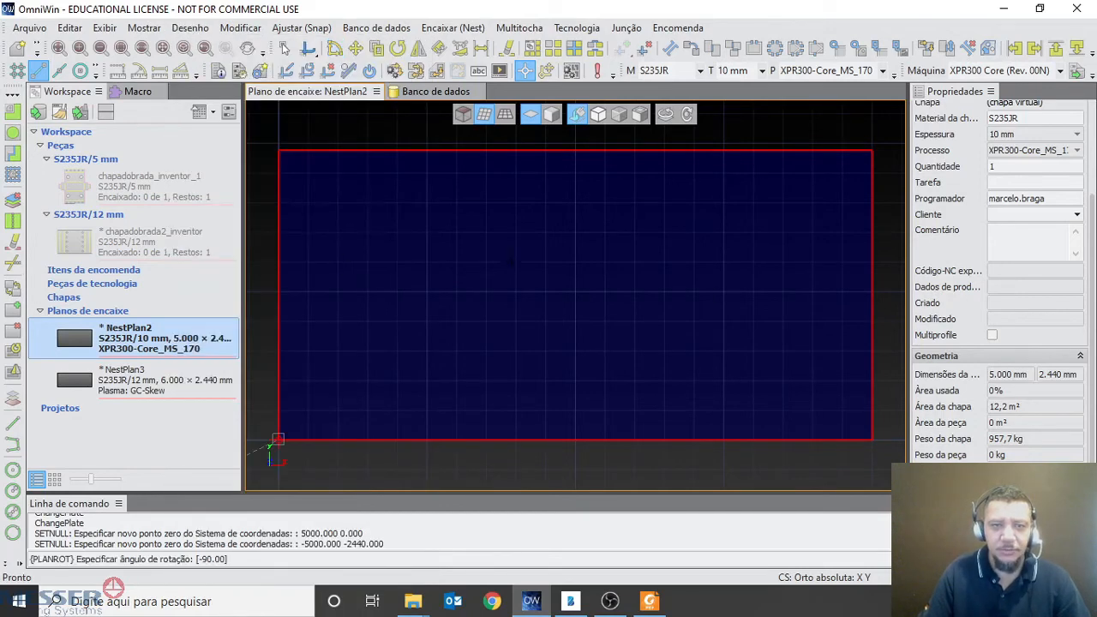
left_click(238, 559)
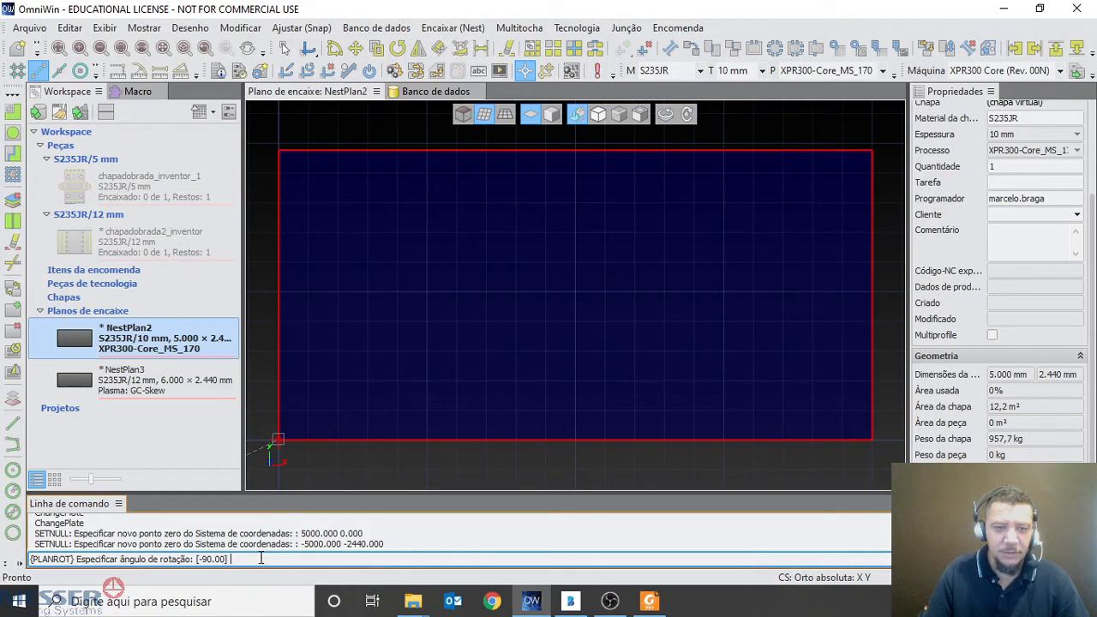
type("90")
key("Return")
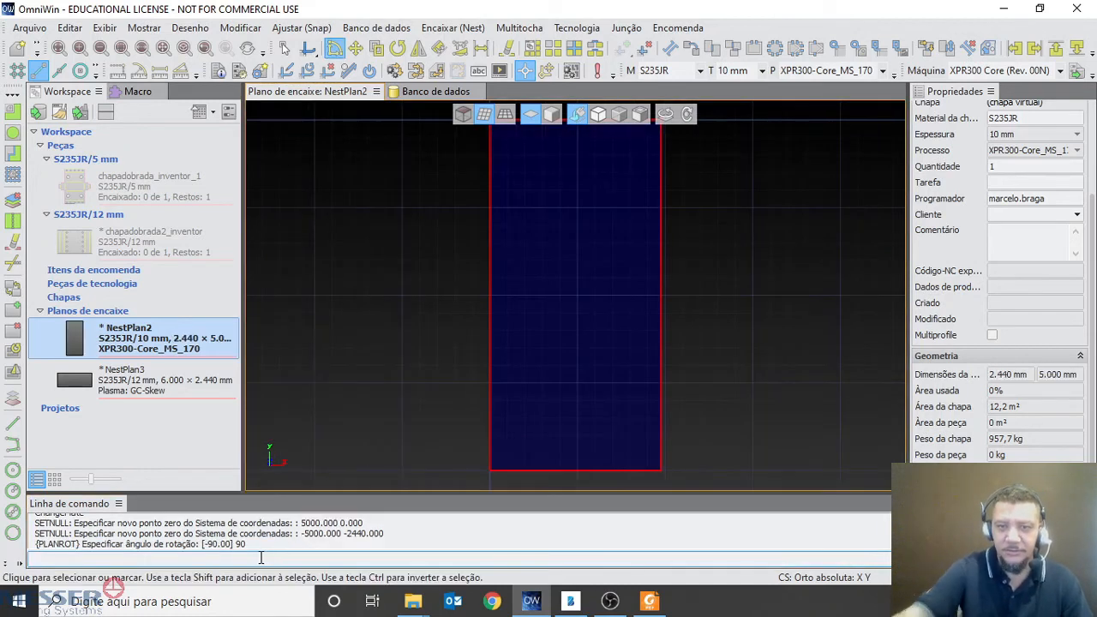
Place the coordinate system's zero point on the lower-left corner of the rotated sheet
scroll(575, 304, "down", 2)
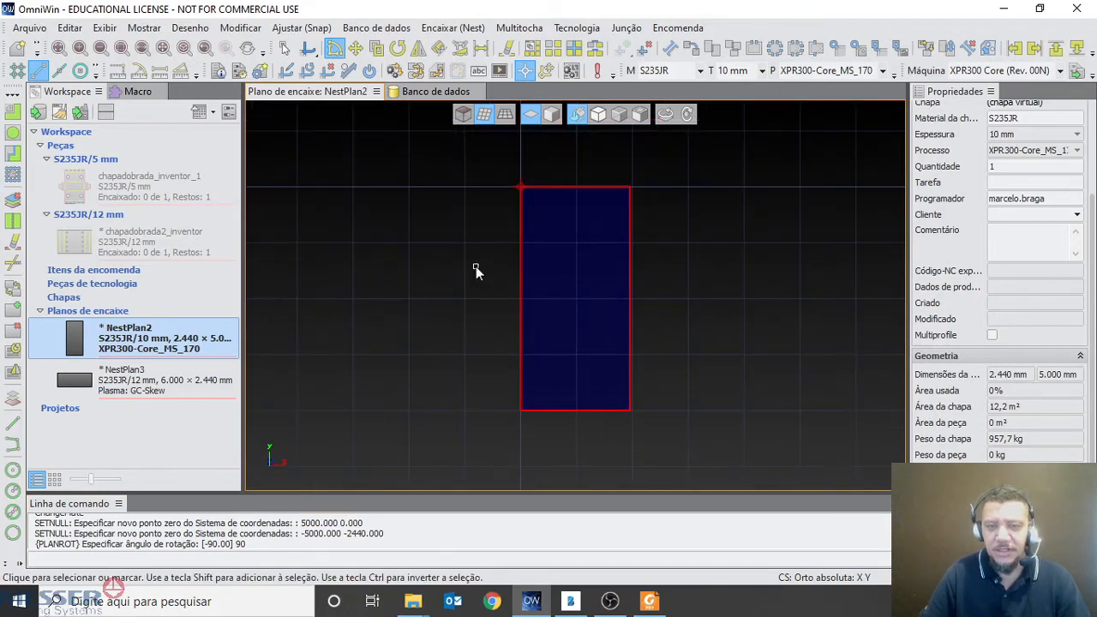
left_click(452, 29)
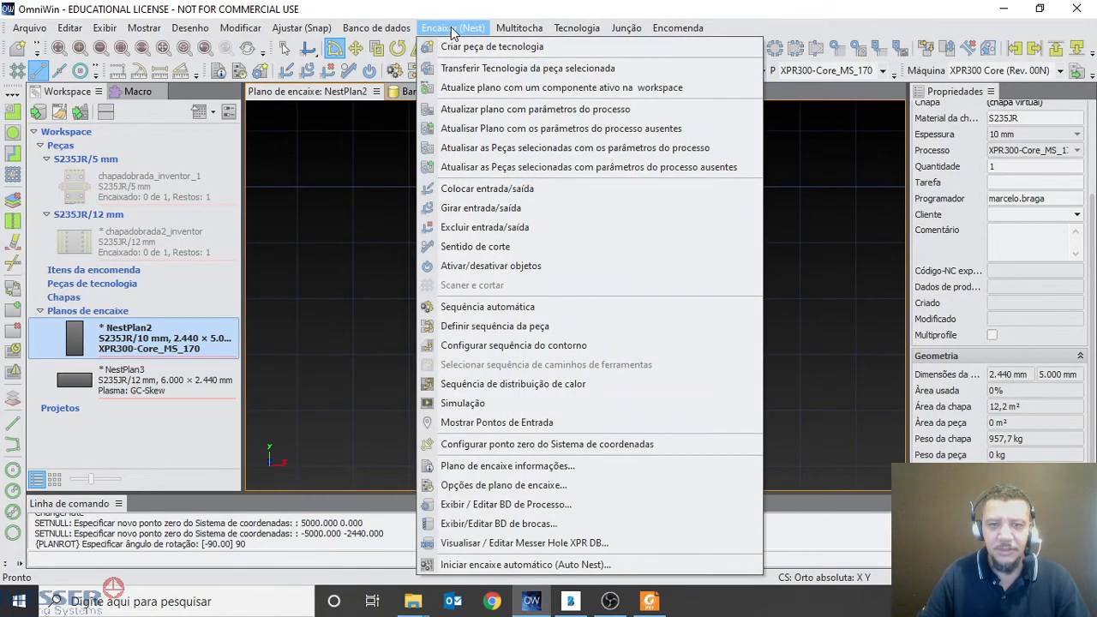
left_click(520, 445)
left_click(519, 410)
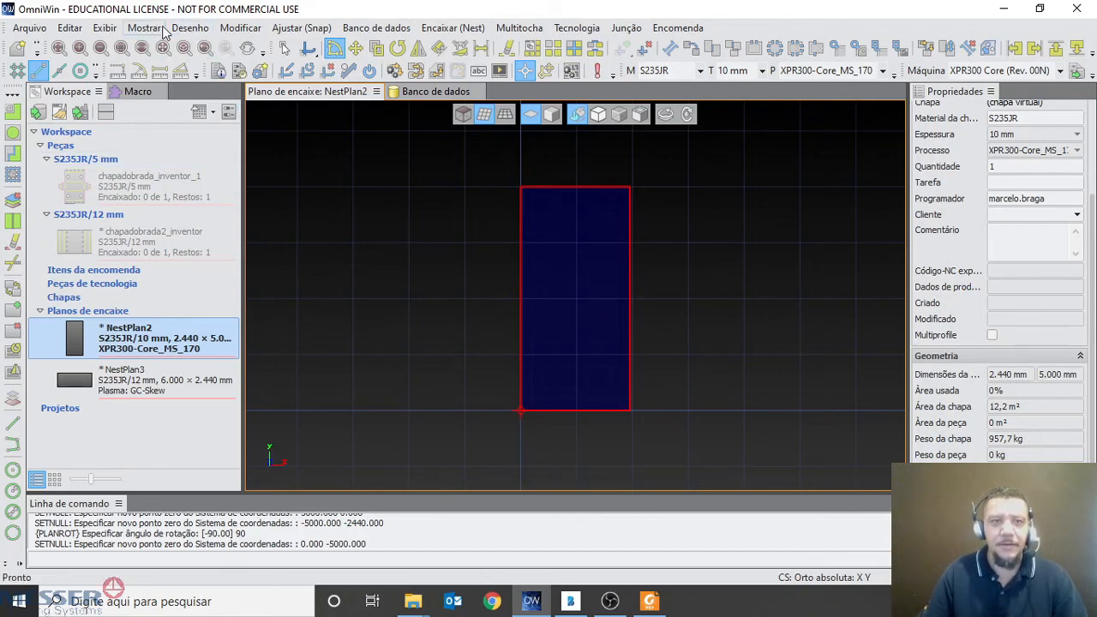
Remove the virtual sheet (chapa virtual) from NestPlan2
left_click(188, 28)
mouse_move(294, 313)
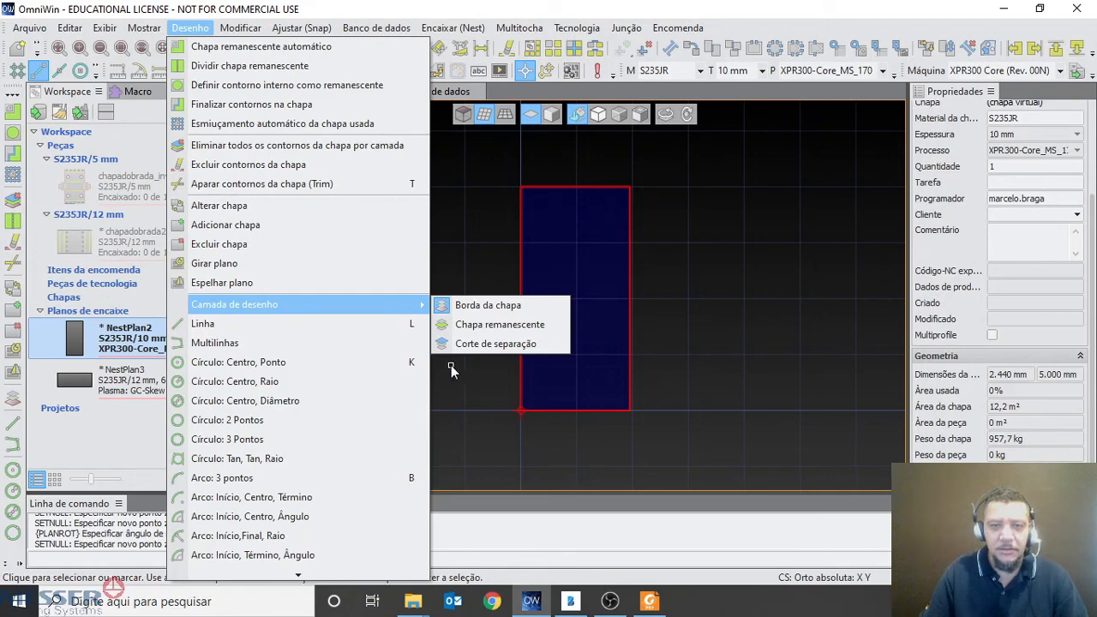
left_click(303, 246)
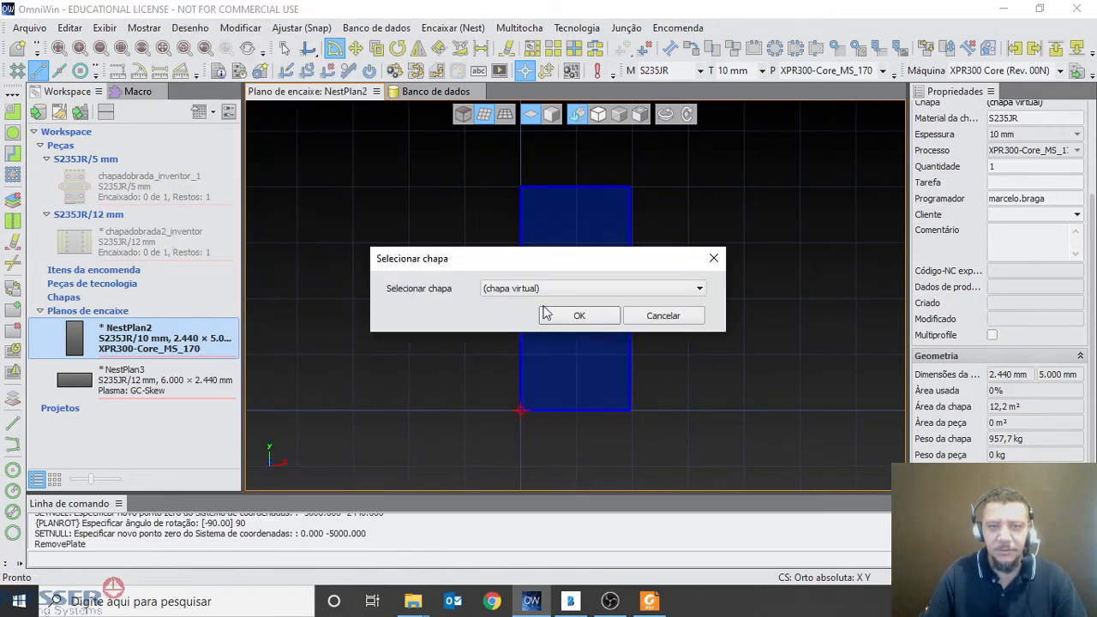
left_click(573, 314)
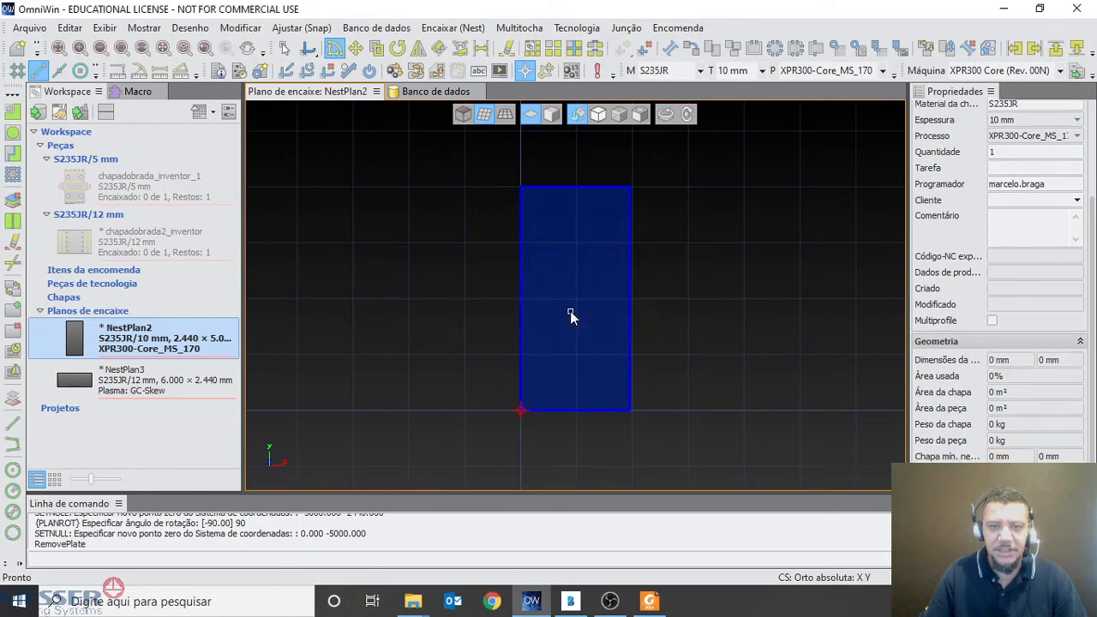
Add a virtual sheet 6,000 mm long and 2,440 mm wide to NestPlan2, positioned below (Em baixo) at a 25 mm distance
left_click(187, 28)
left_click(159, 29)
left_click(190, 28)
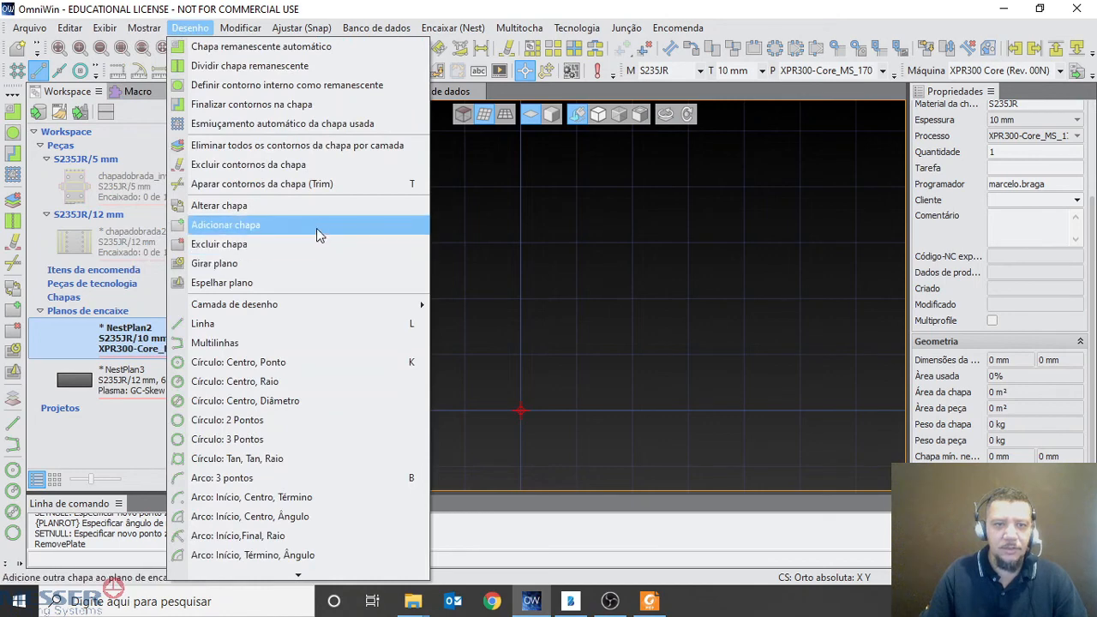
left_click(277, 226)
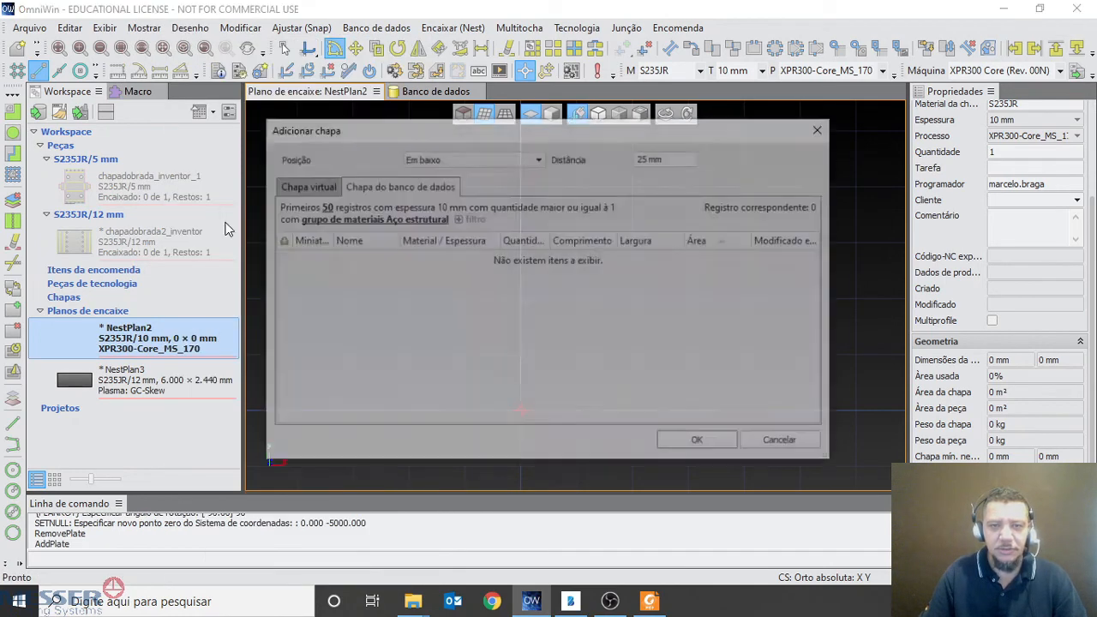
left_click(304, 187)
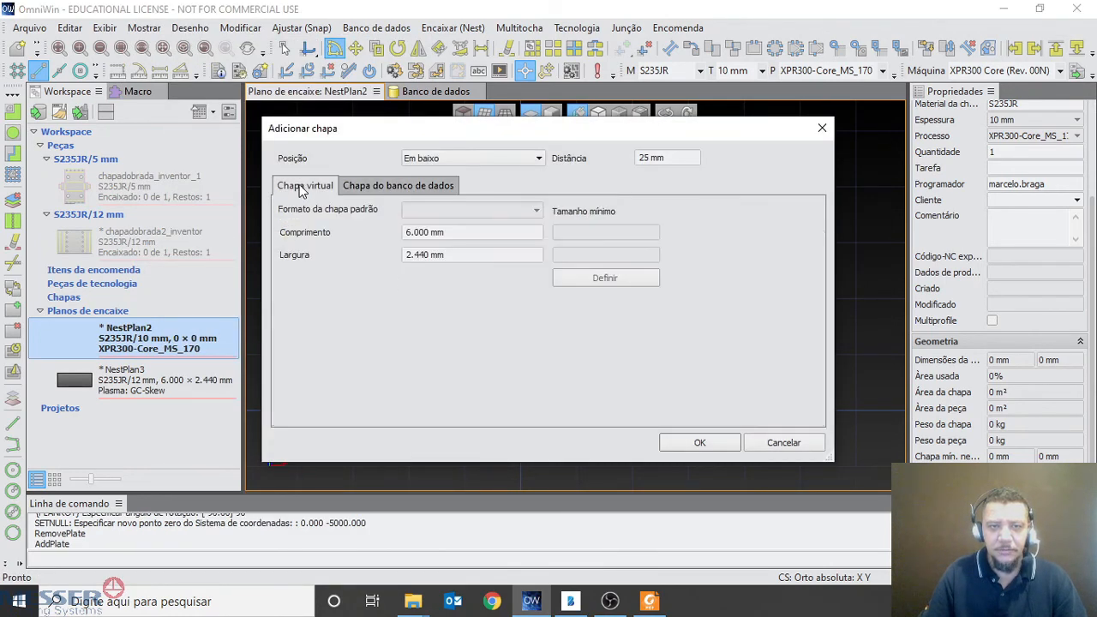
left_click(450, 254)
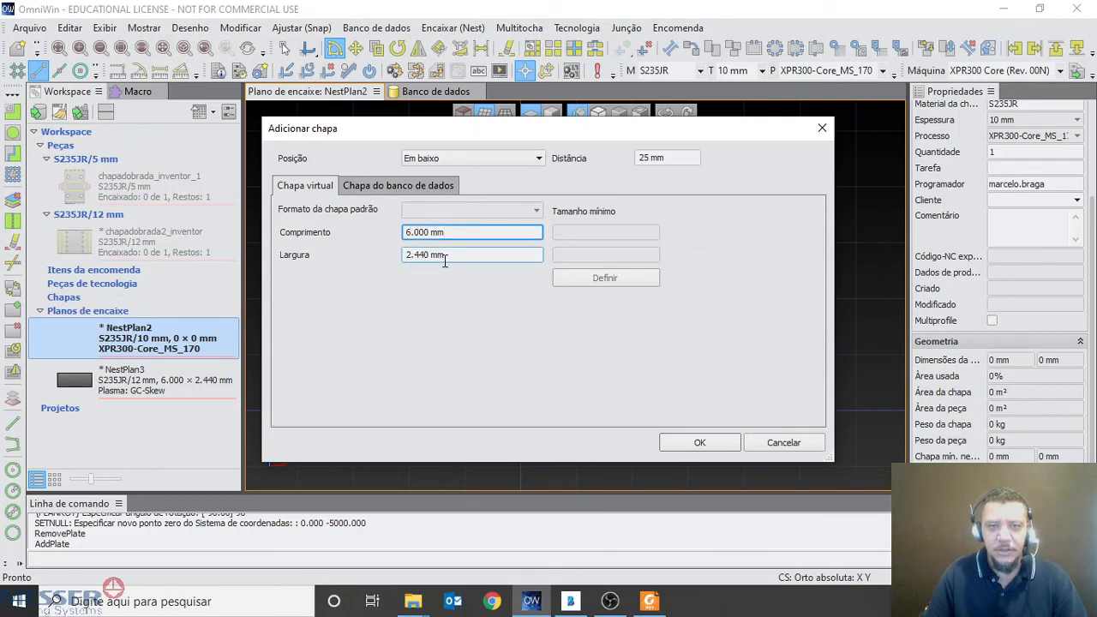
left_click(707, 443)
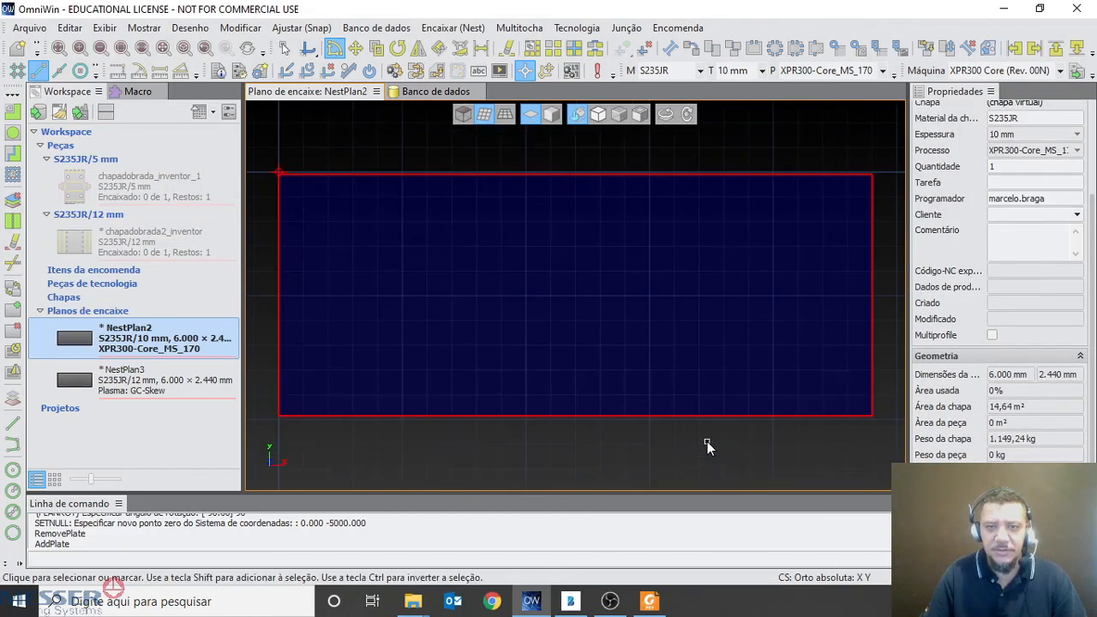
Move the coordinate system's zero point onto the new sheet's upper-left corner
scroll(344, 174, "up", 1)
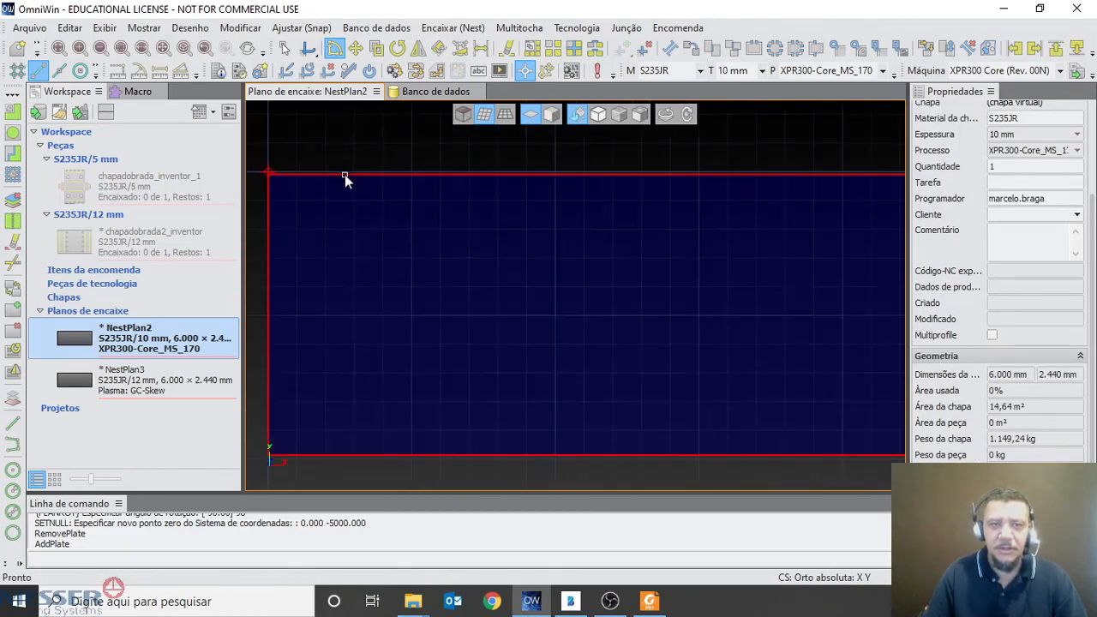
middle_click_drag(382, 186, 587, 198)
scroll(504, 174, "up", 2)
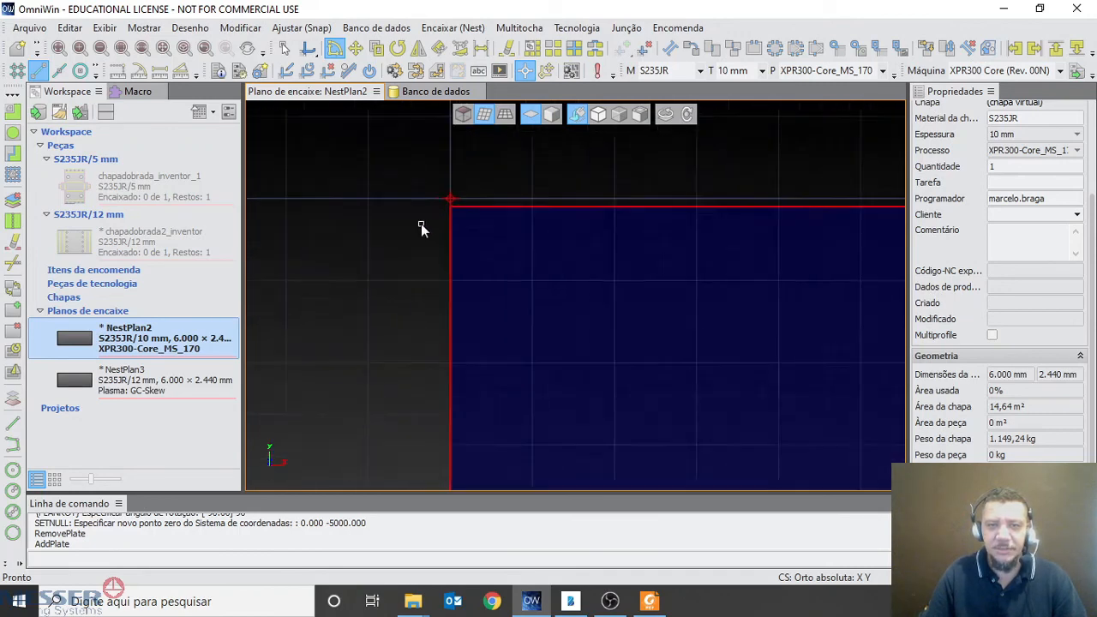
scroll(517, 287, "down", 1)
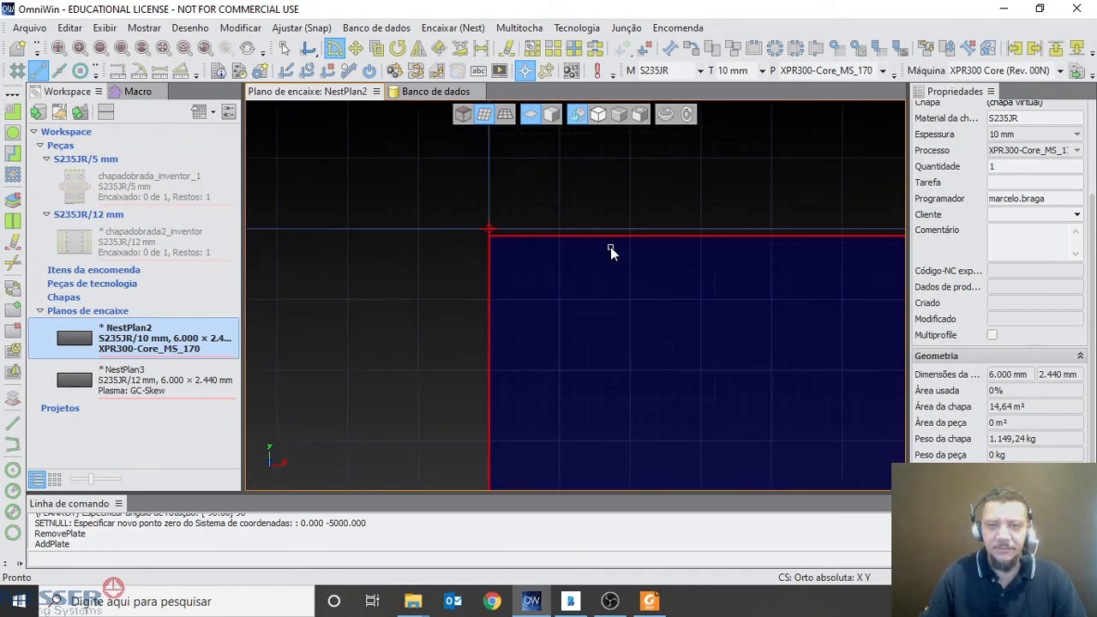
left_click(467, 29)
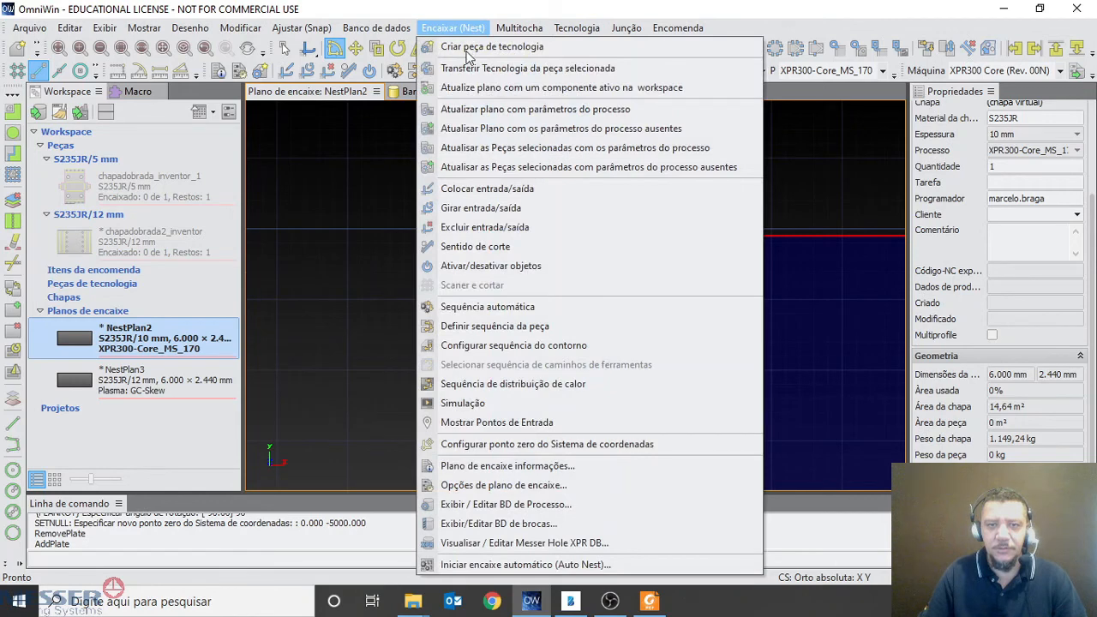
left_click(542, 444)
scroll(513, 305, "up", 3)
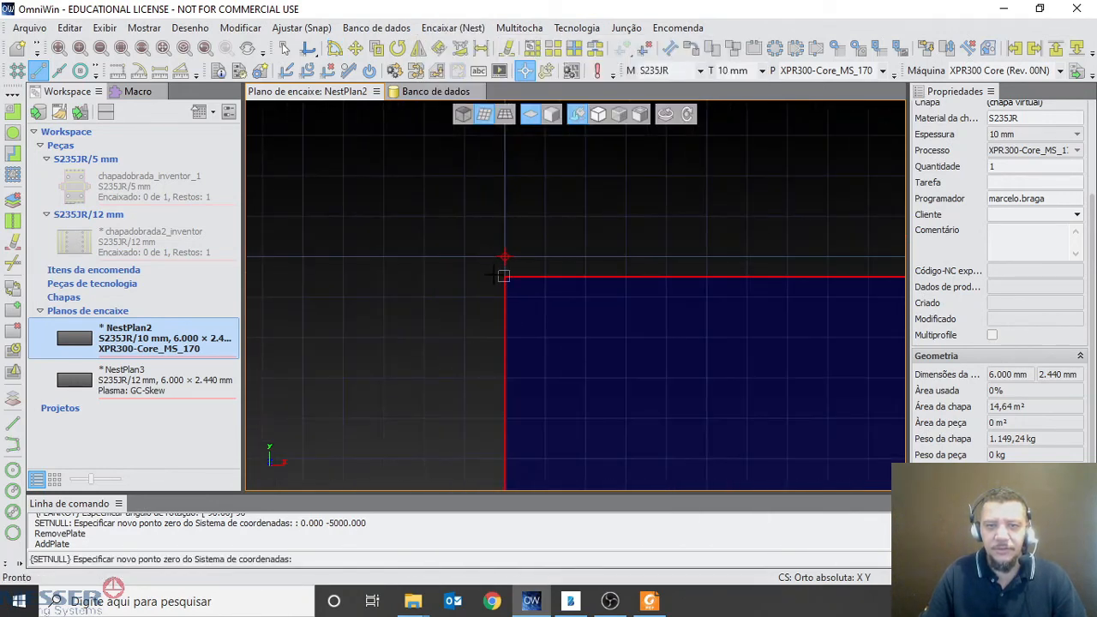
left_click(504, 276)
scroll(656, 335, "down", 3)
scroll(656, 336, "down", 4)
middle_click_drag(656, 336, 484, 255)
scroll(519, 274, "up", 5)
middle_click_drag(647, 338, 551, 294)
scroll(527, 315, "down", 3)
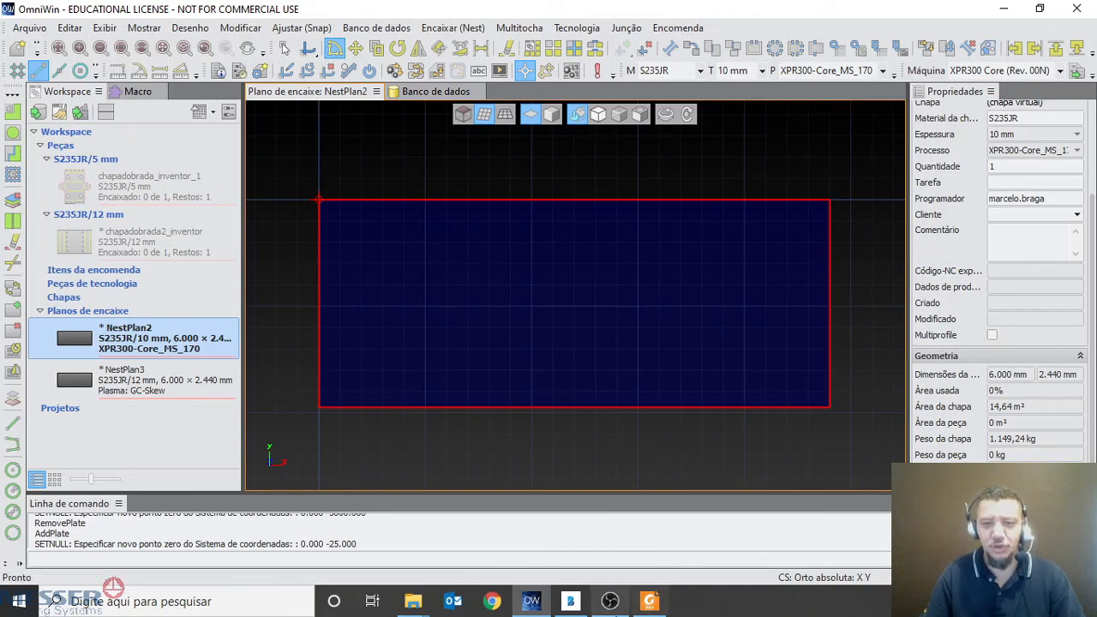
mouse_move(609, 605)
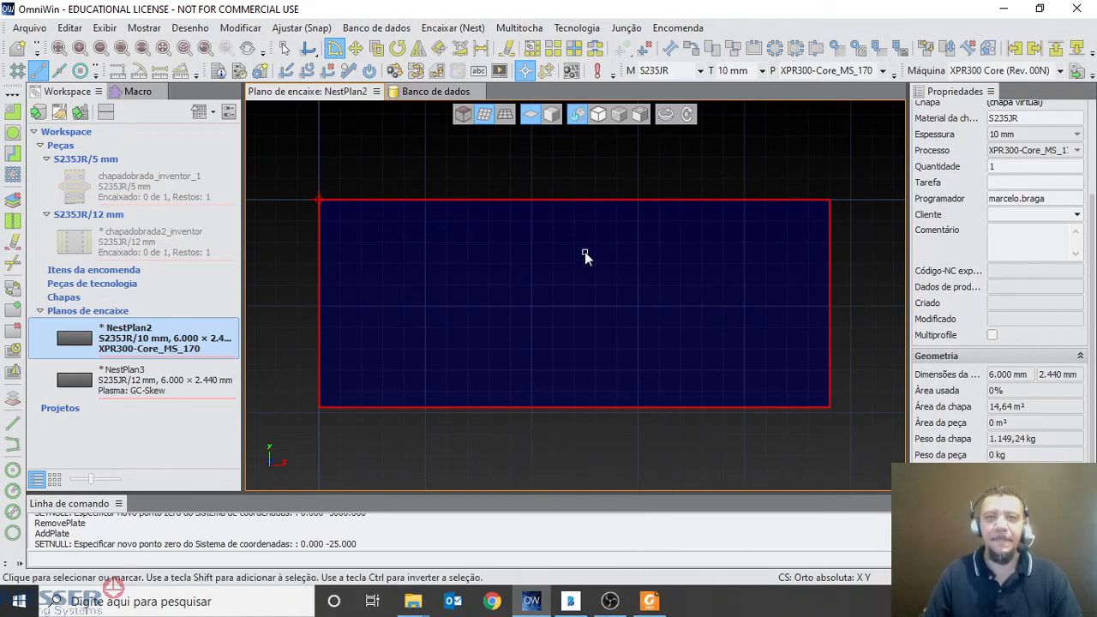